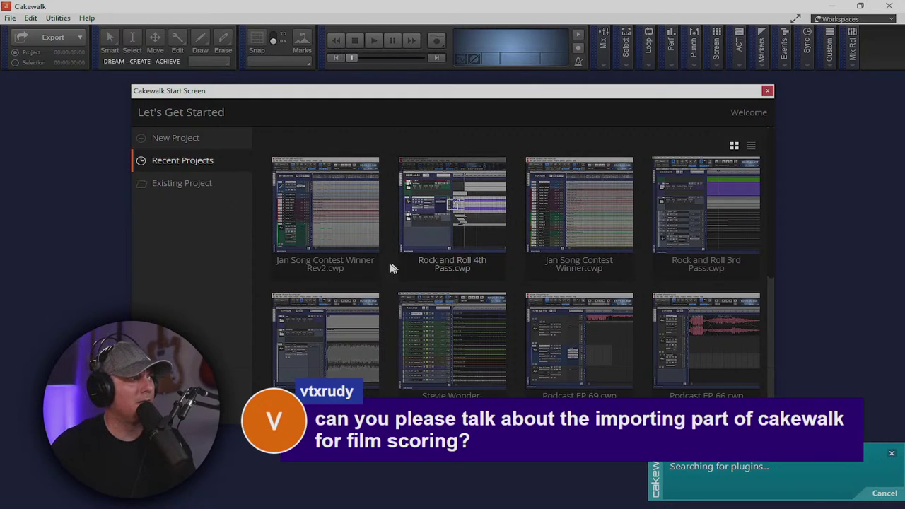
- Create a new empty project and switch the workspace to full-screen display
click(174, 139)
click(467, 327)
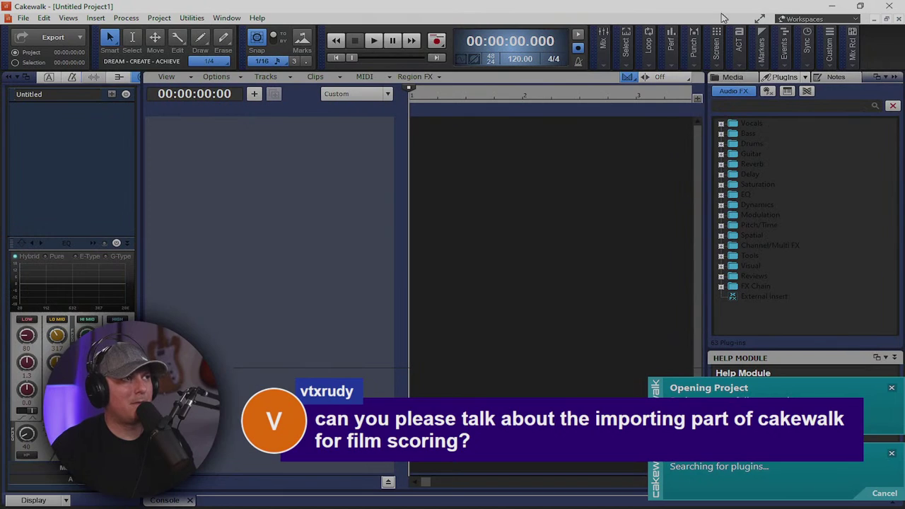
click(759, 19)
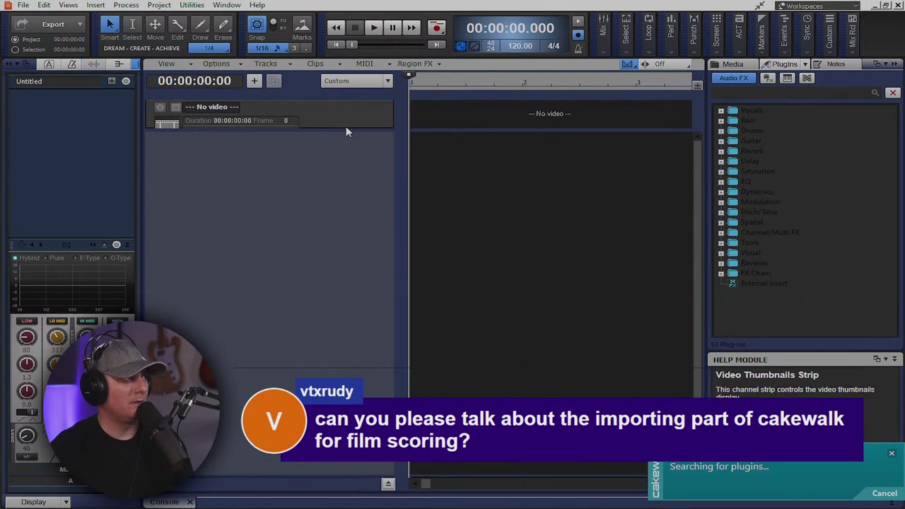
- Enlarge the video thumbnail strip's height and collapse the browser and inspector to widen the track area
drag(346, 129, 364, 244)
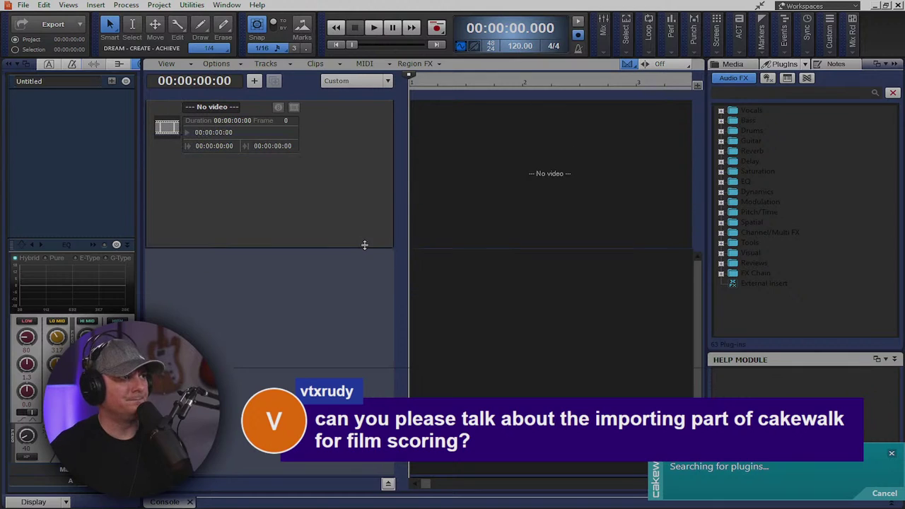
click(889, 66)
click(823, 141)
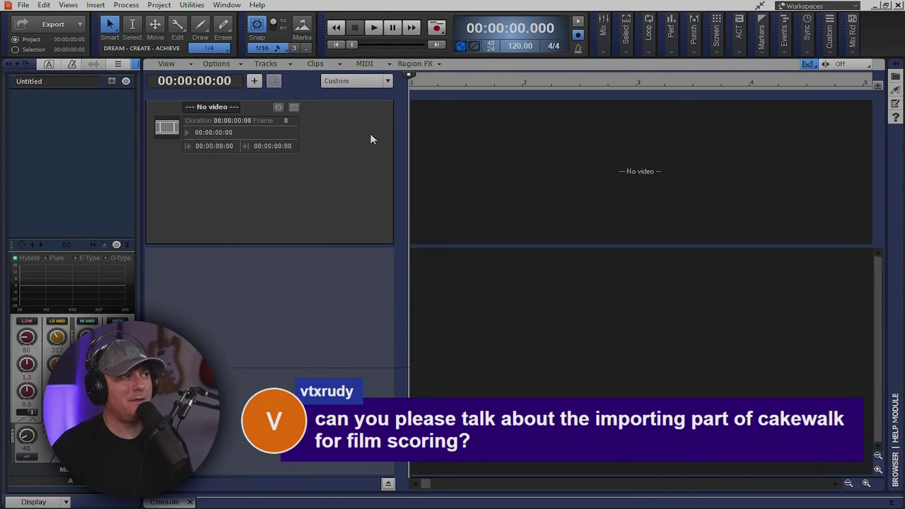
right_click(420, 151)
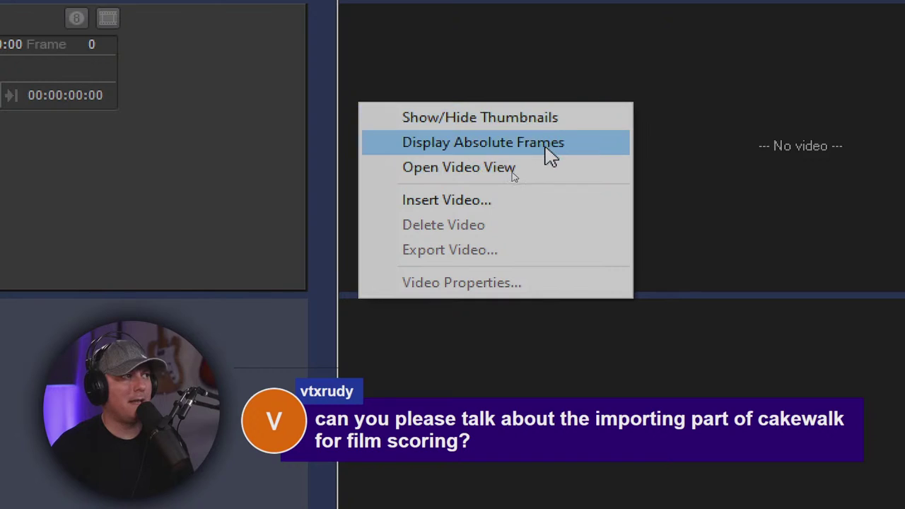
click(716, 61)
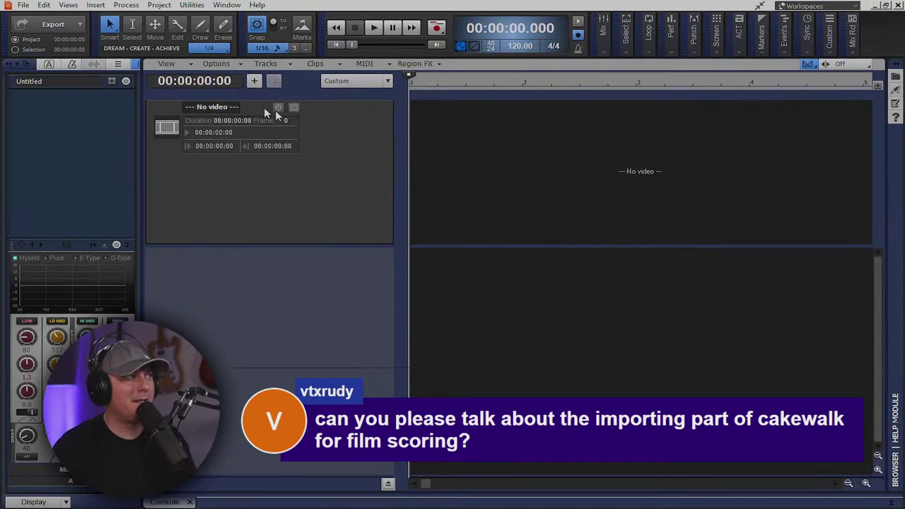
key(i)
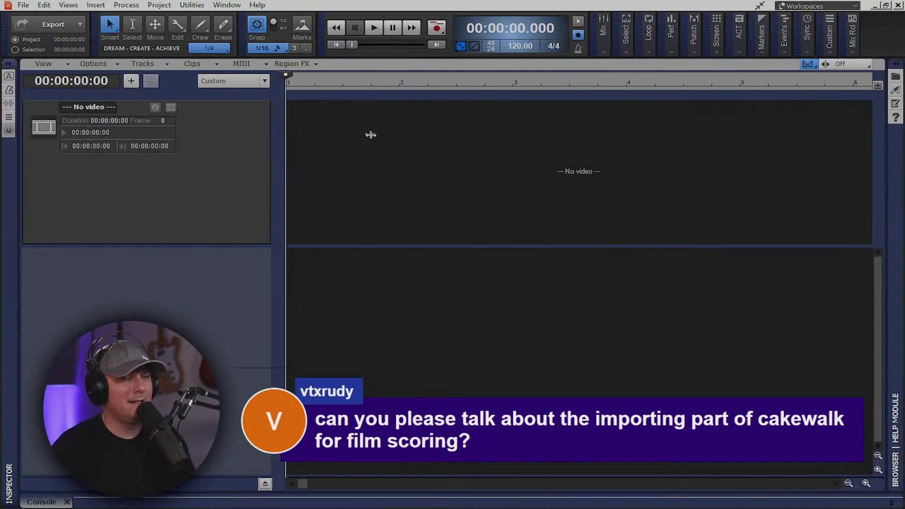
- Insert the video file Part 2.MP4 into the project's video strip
right_click(312, 156)
click(356, 204)
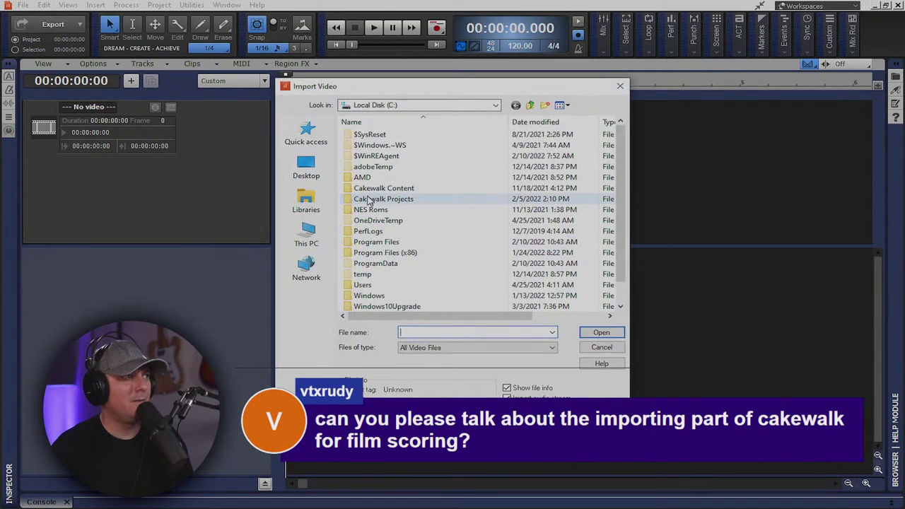
click(307, 167)
scroll(542, 196, down, 10)
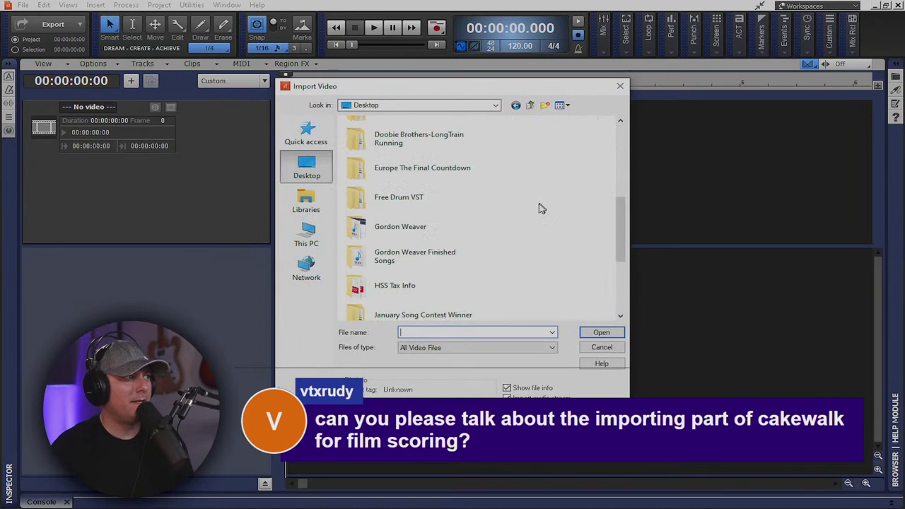
double_click(414, 310)
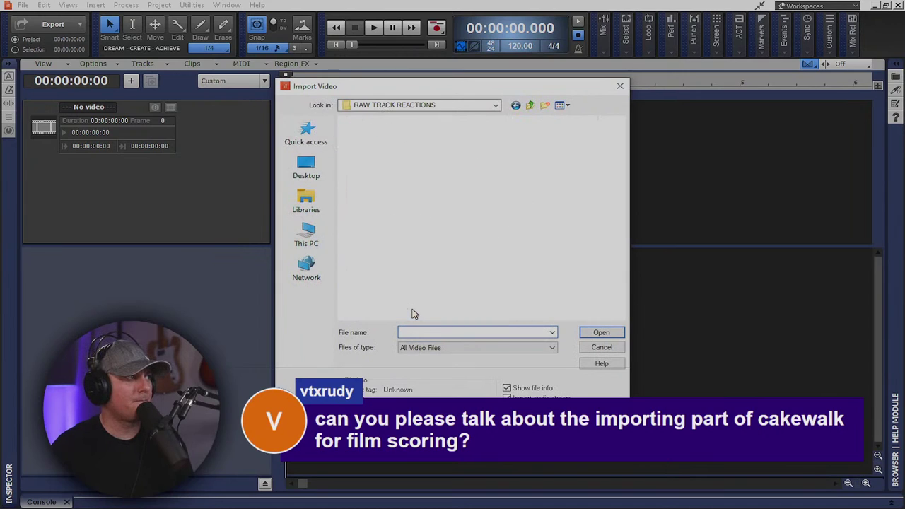
click(530, 105)
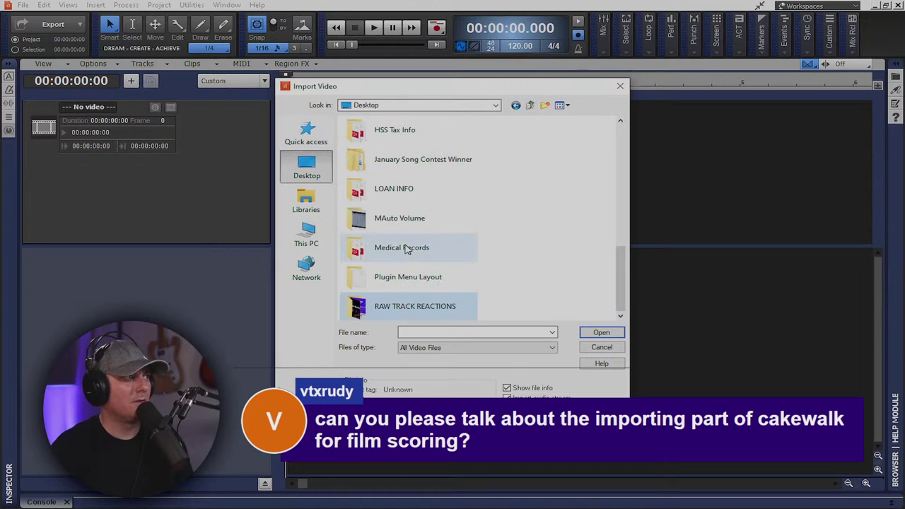
click(307, 236)
drag(413, 90, 709, 120)
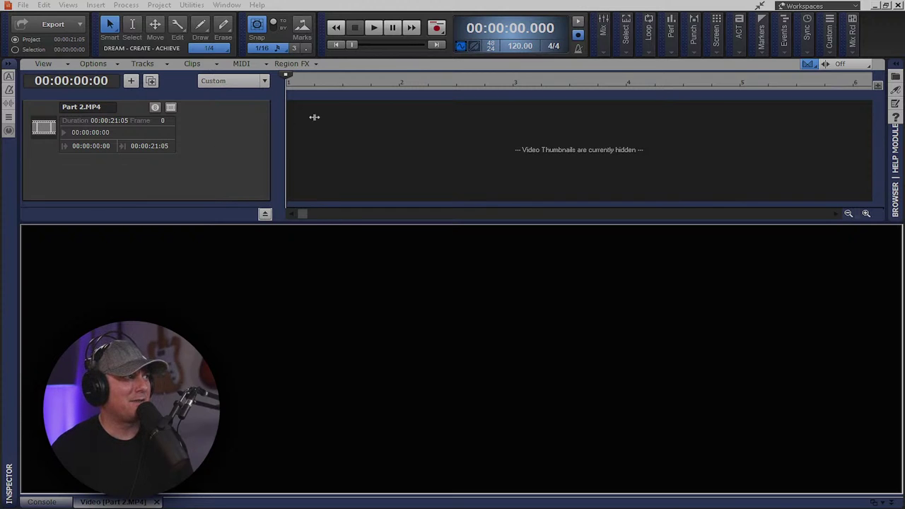
- Preview the video's playback on its own and with the Big Time display open, closing that display when finished
click(375, 28)
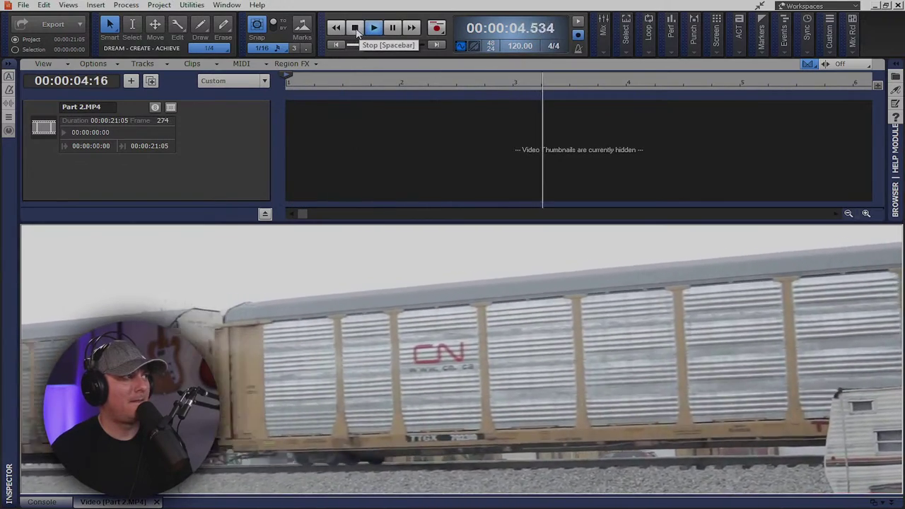
click(356, 28)
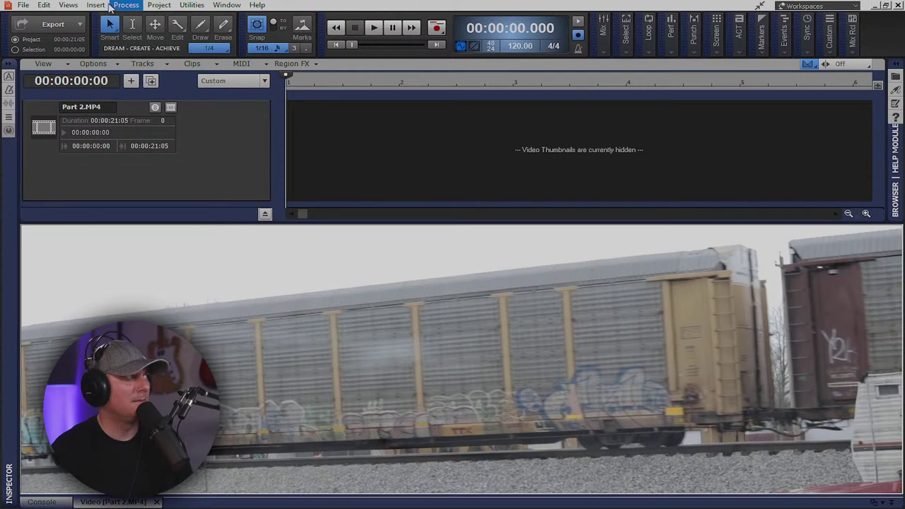
click(68, 5)
click(99, 199)
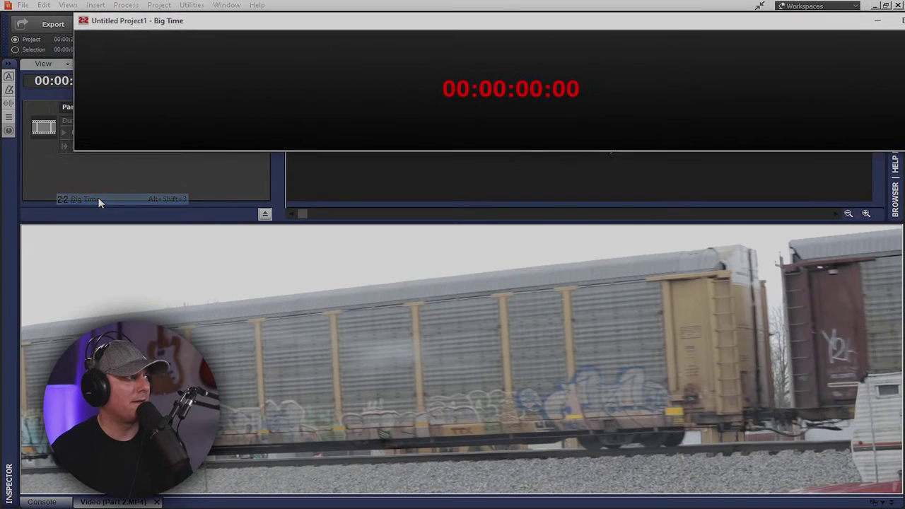
drag(663, 29, 604, 259)
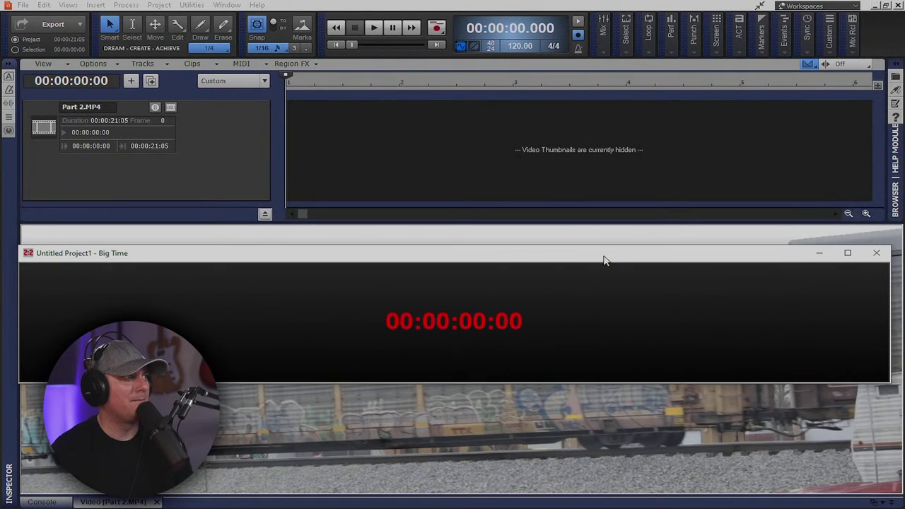
click(371, 27)
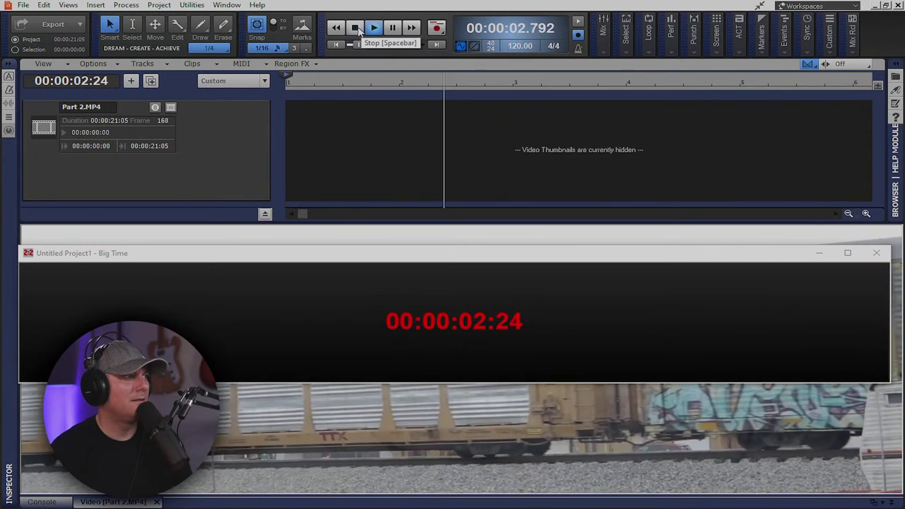
click(356, 27)
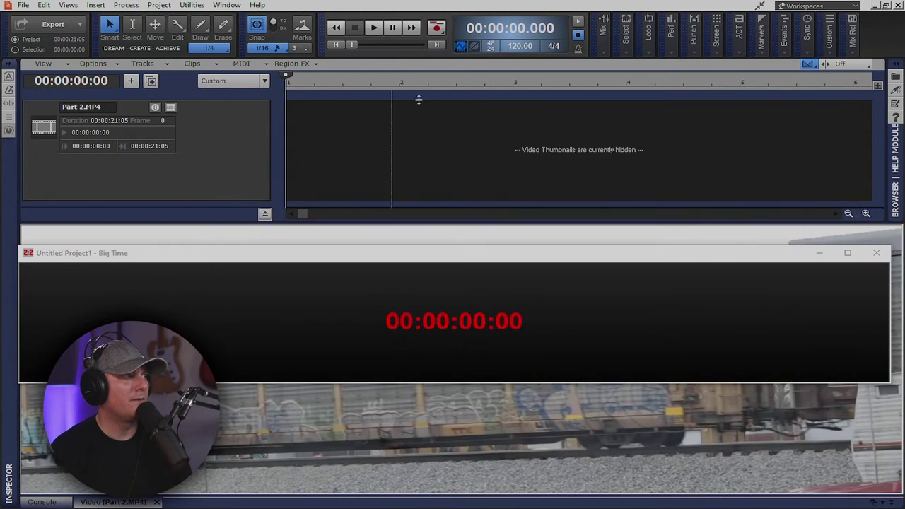
click(876, 253)
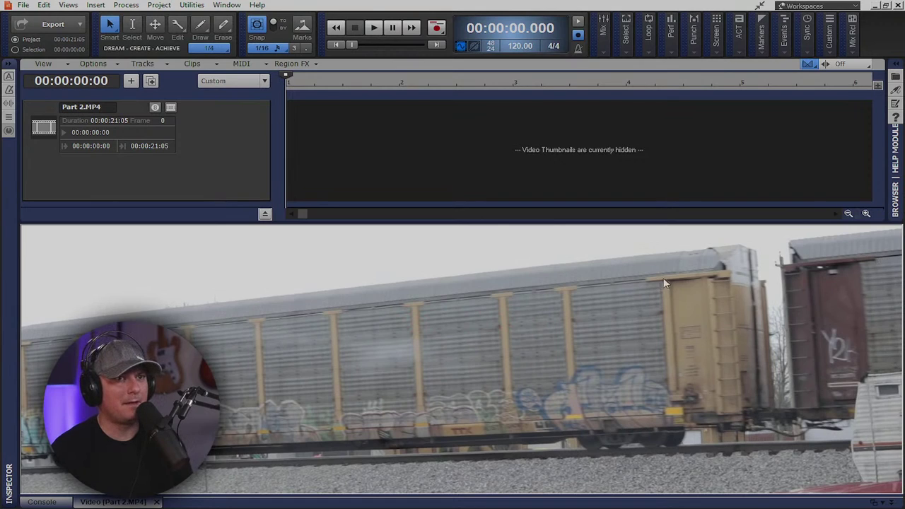
- Close the docked console and video views, and enlarge the Part 2 (2) audio track to show its waveform
click(41, 502)
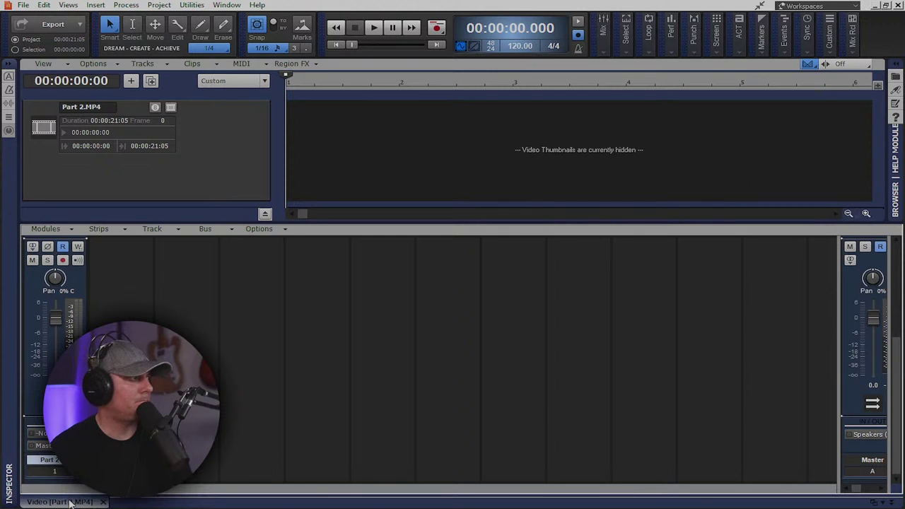
drag(106, 503, 103, 505)
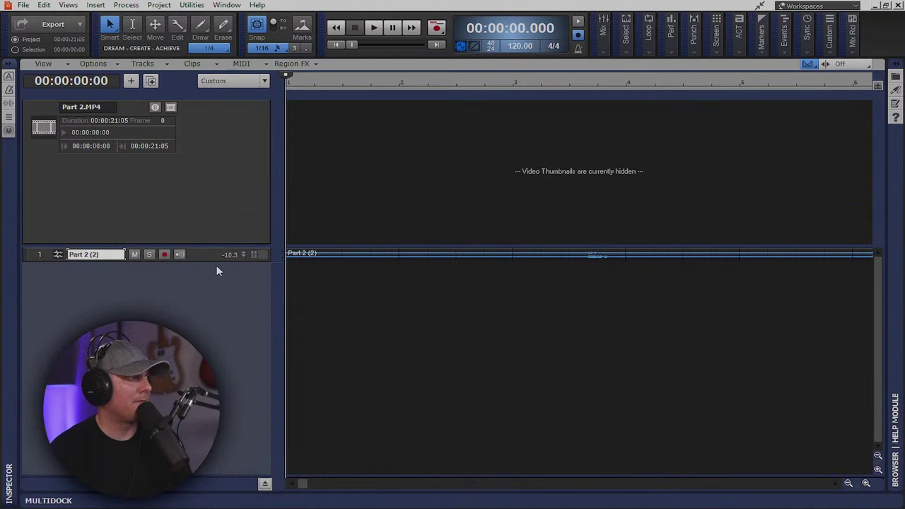
drag(201, 259, 230, 423)
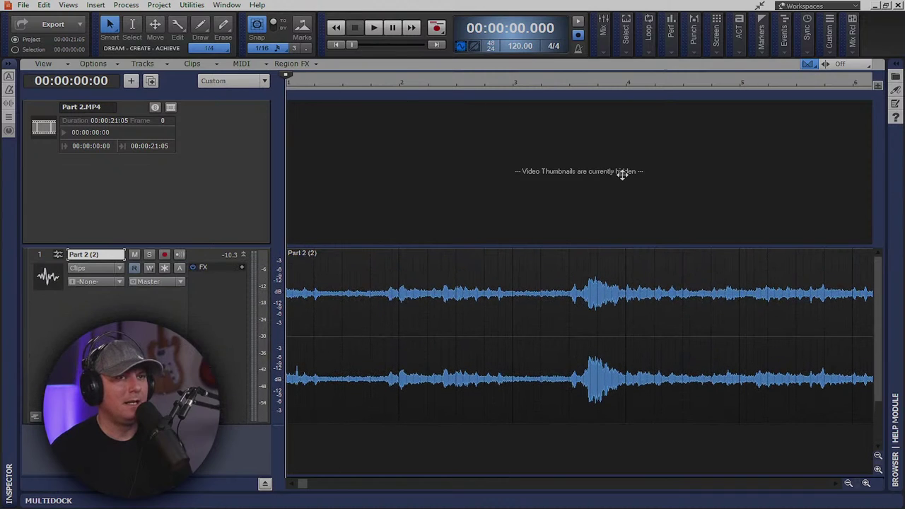
- Show the video thumbnails in the strip and turn on absolute frame numbers for them
right_click(322, 141)
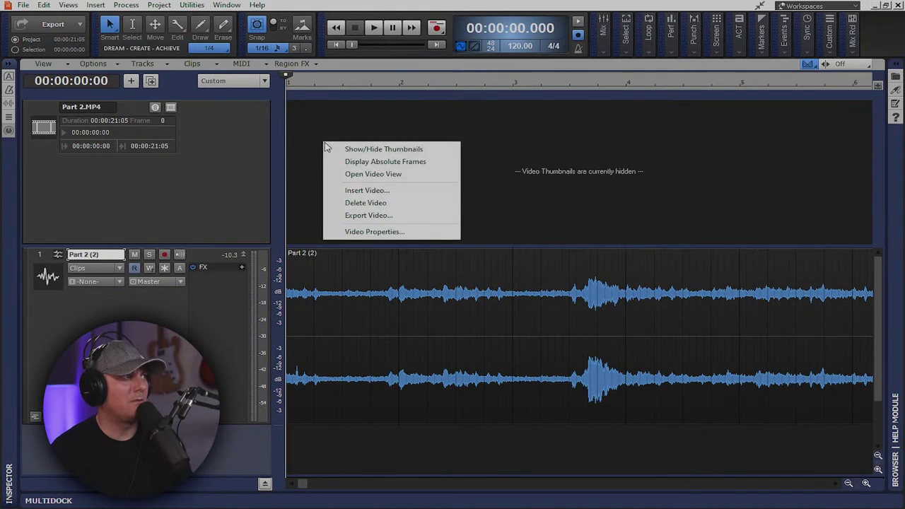
click(362, 150)
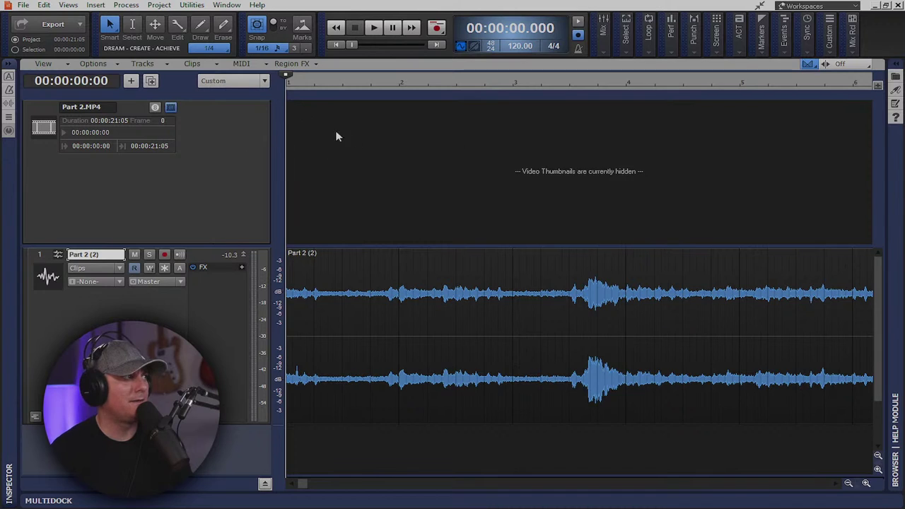
click(171, 108)
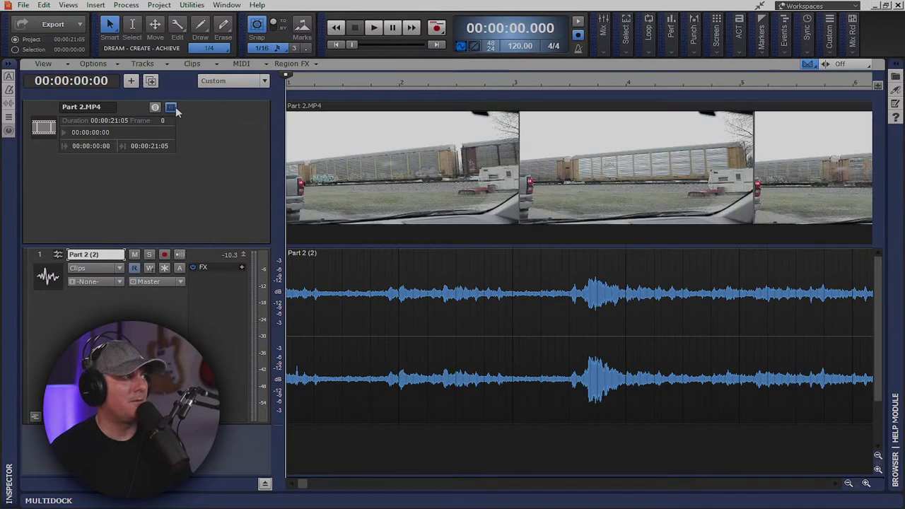
click(171, 109)
click(167, 110)
click(155, 108)
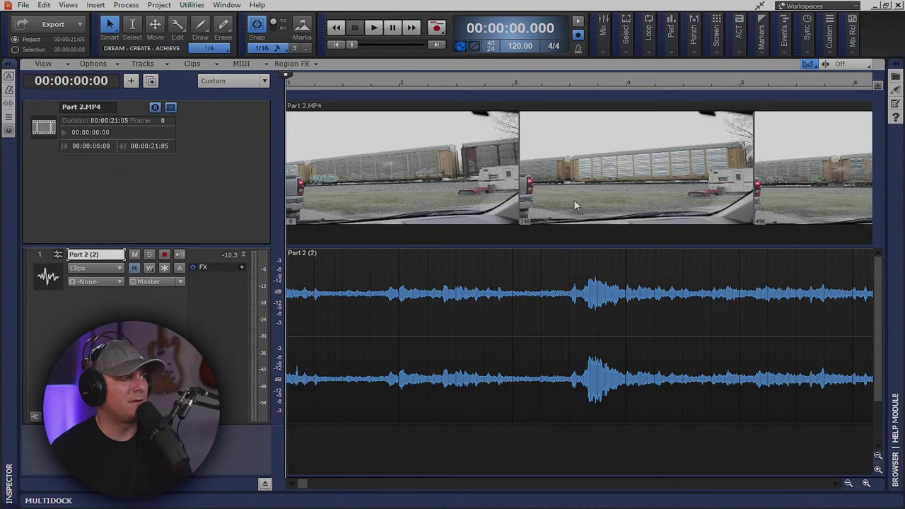
- Examine the frame-numbered video thumbnails up close around 00:00:03:11 and return the playhead to the project start
click(429, 82)
click(477, 83)
scroll(519, 154, up, 3)
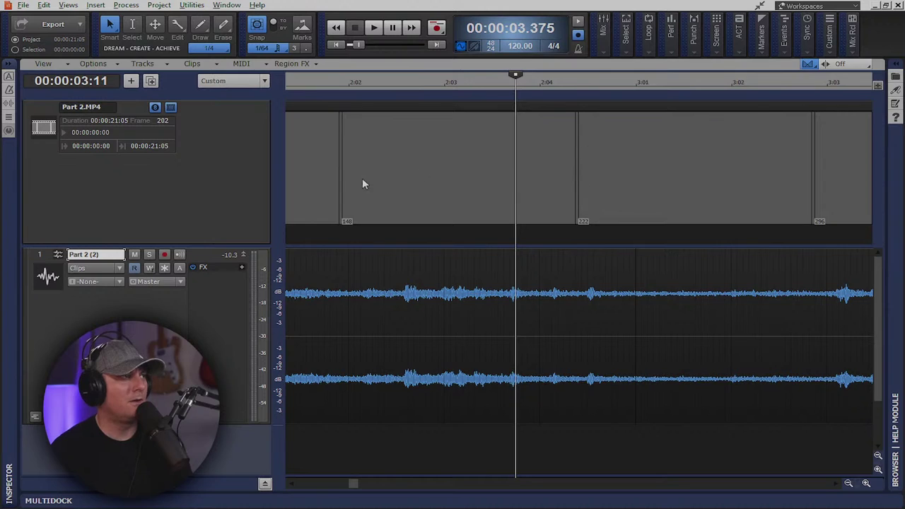
scroll(495, 168, up, 3)
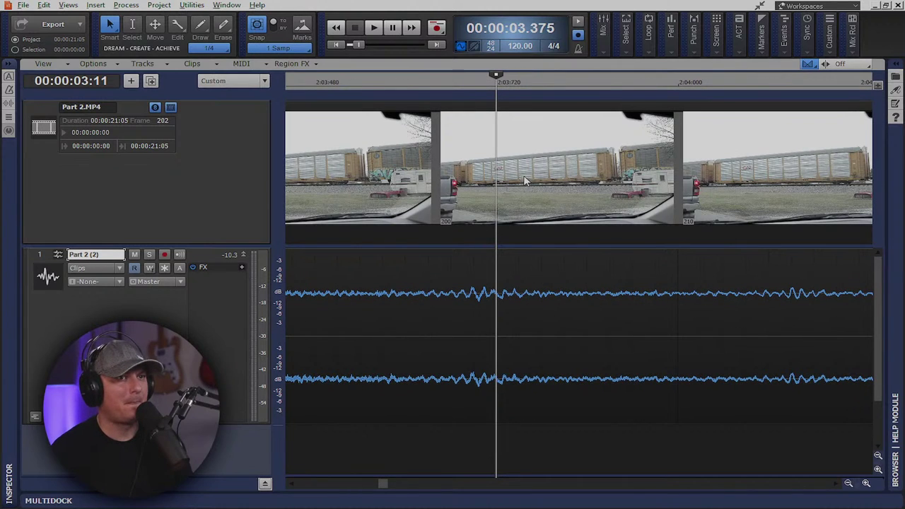
scroll(525, 180, down, 2)
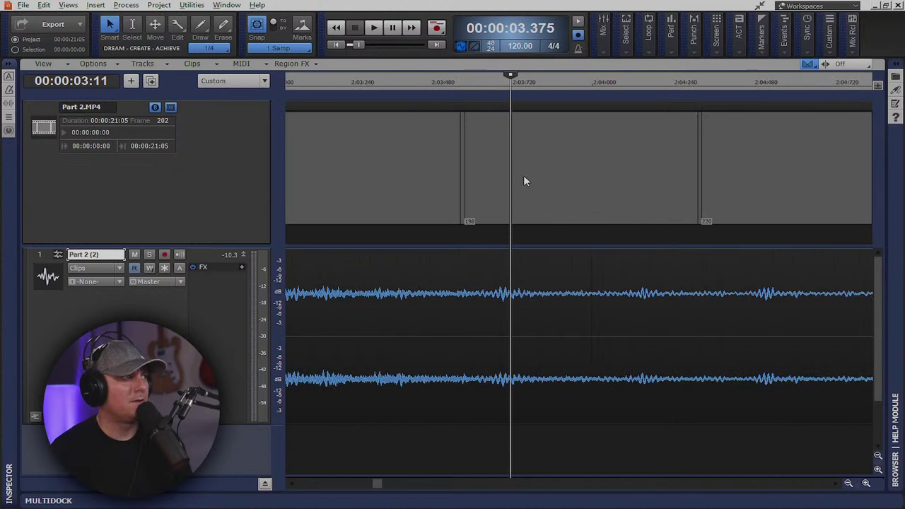
scroll(523, 180, down, 2)
click(337, 45)
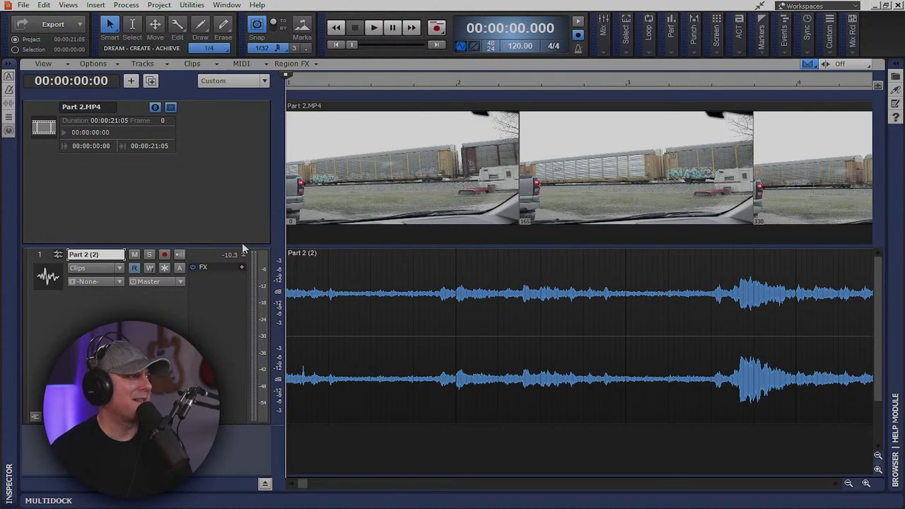
- Slightly reduce the video thumbnail strip's height and reopen the docked video view of Part 2.MP4
mouse_move(244, 246)
mouse_down()
mouse_move(241, 271)
mouse_move(238, 234)
mouse_up()
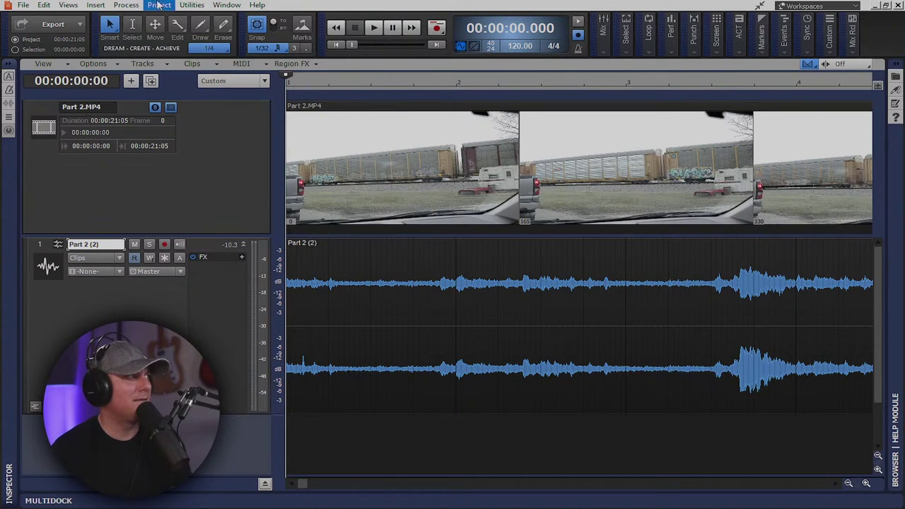
click(68, 5)
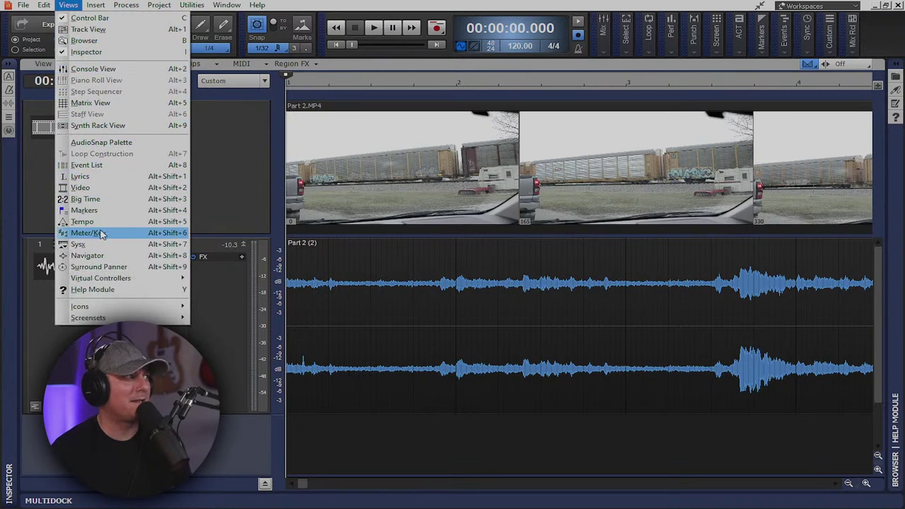
mouse_move(102, 279)
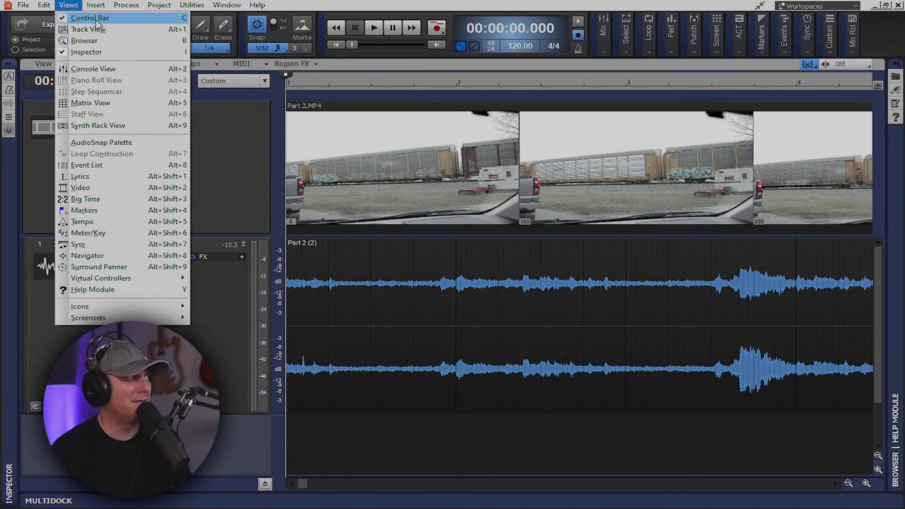
click(318, 144)
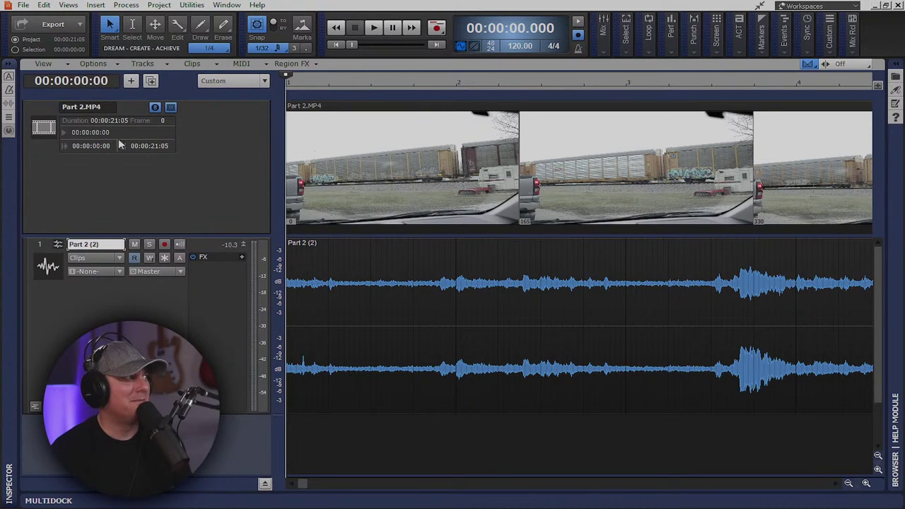
double_click(44, 132)
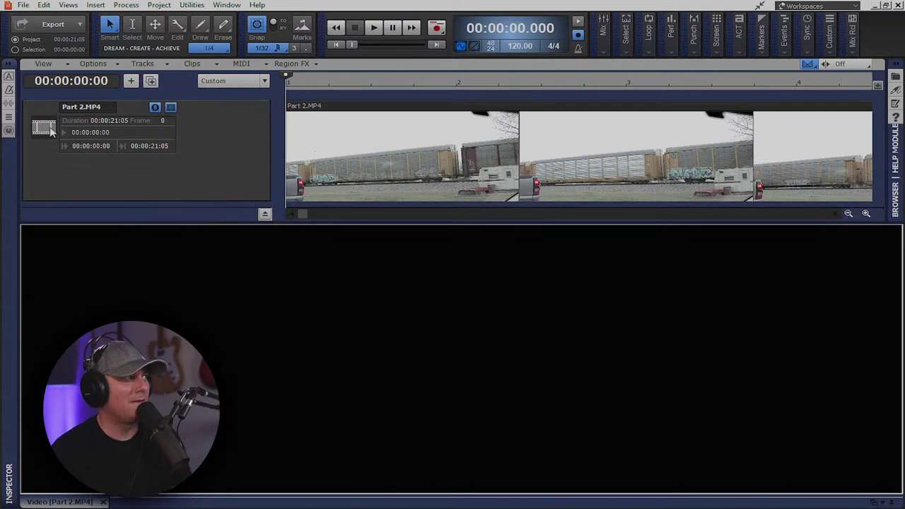
- Play Part 2.MP4 in the docked video view alongside its thumbnails, and collapse the dock back to the track view
key(space)
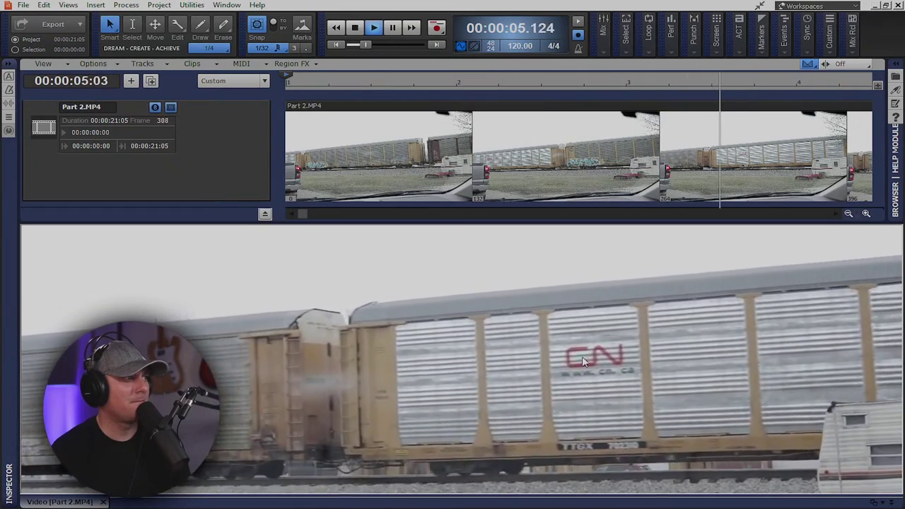
scroll(574, 164, right, 1)
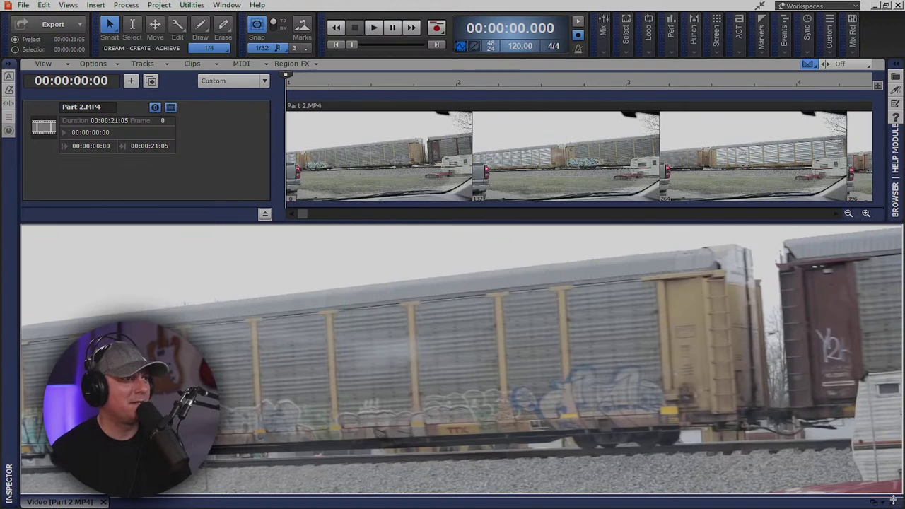
click(895, 503)
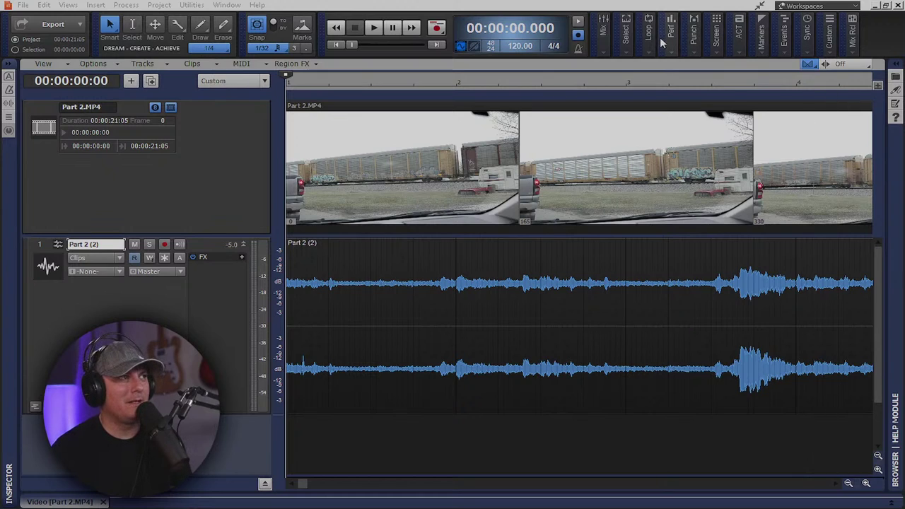
mouse_move(626, 39)
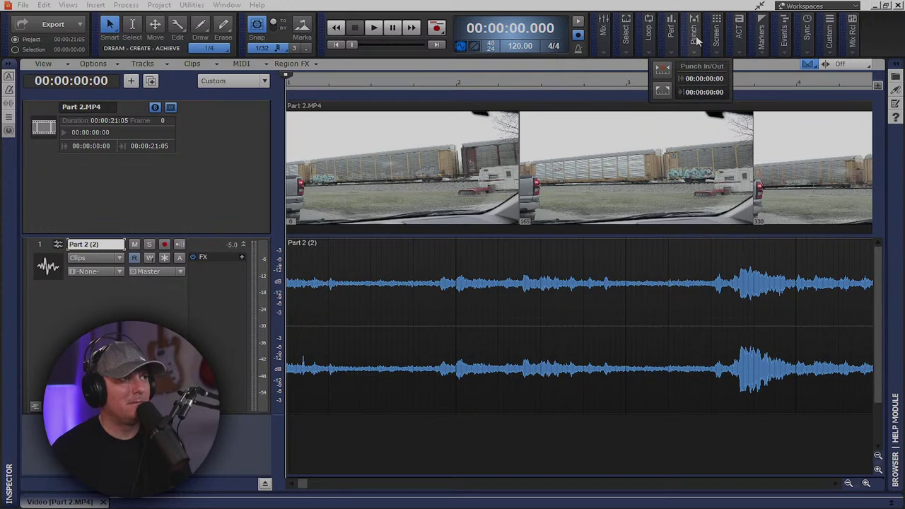
mouse_move(834, 41)
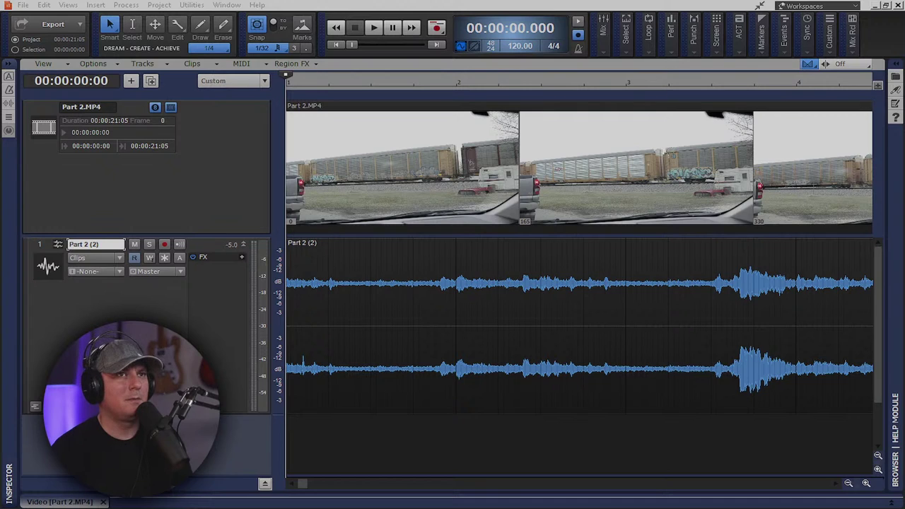
- Switch to the Make Music Day Submission video on YouTube, show it full screen paused at its beginning, and choose its playback quality
key(alt+Tab)
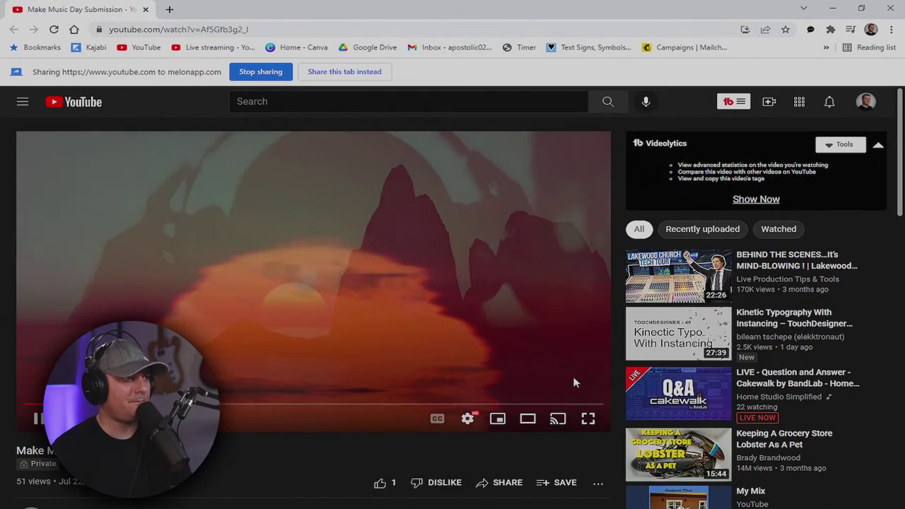
click(588, 418)
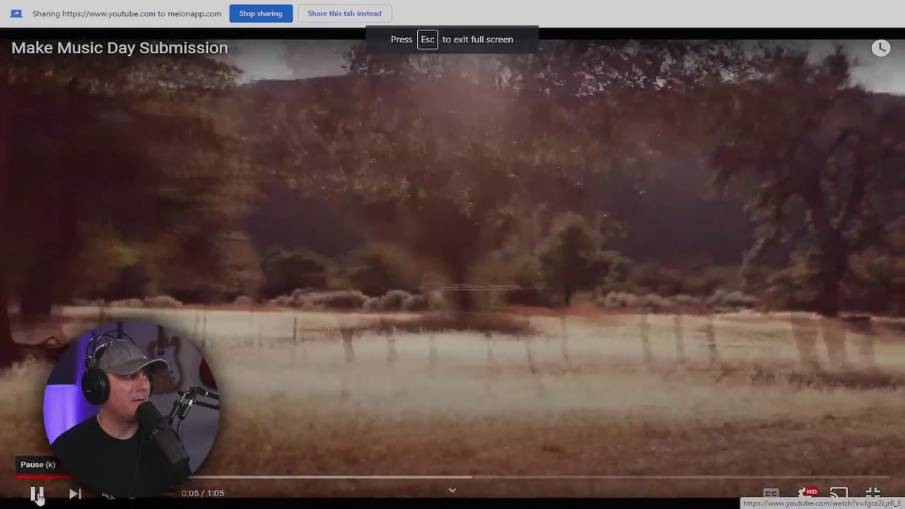
click(37, 495)
click(11, 480)
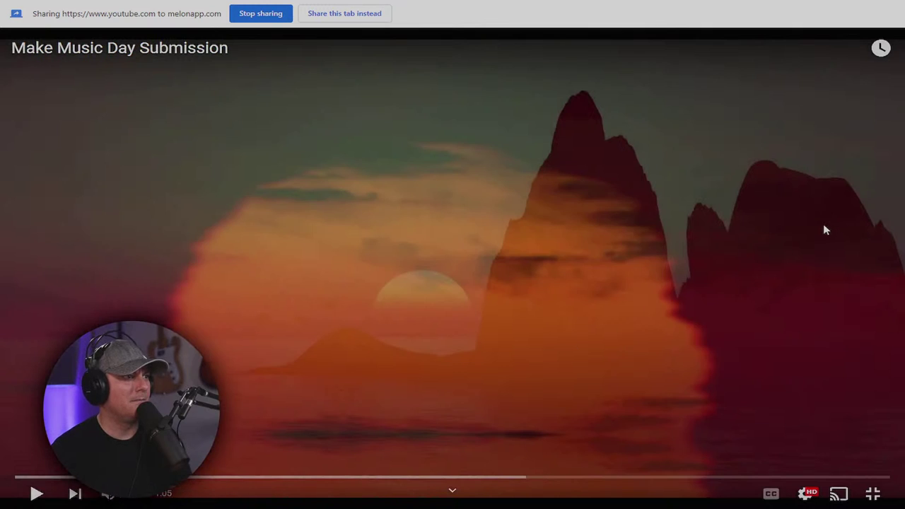
click(806, 498)
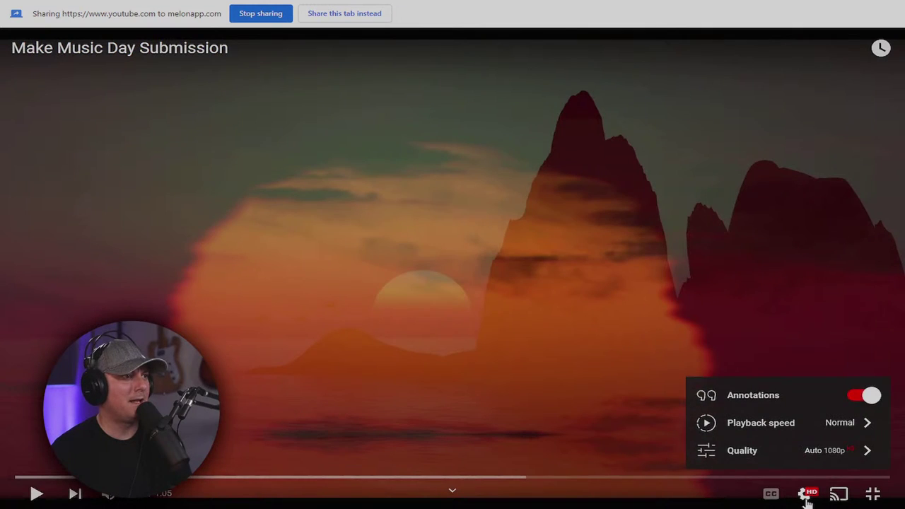
click(816, 456)
click(798, 291)
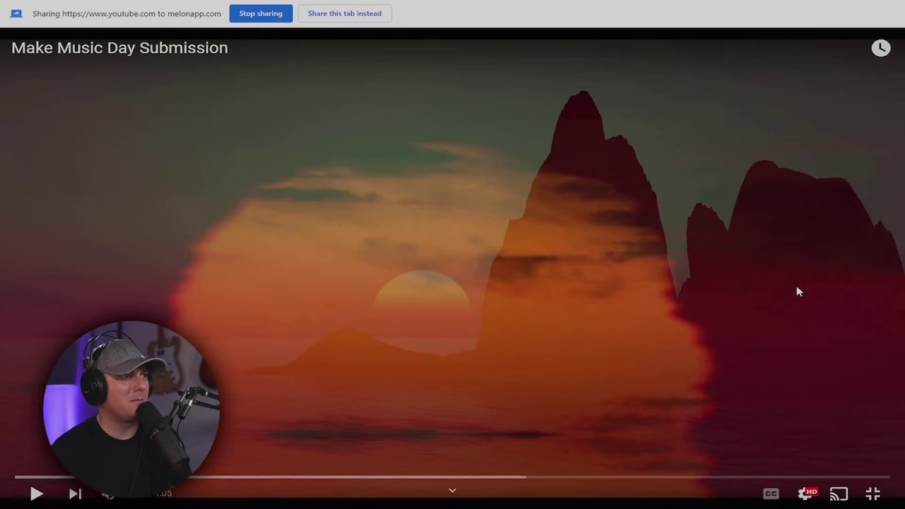
- Watch the Make Music Day Submission video through to its end, leave full screen and return to Cakewalk
click(36, 495)
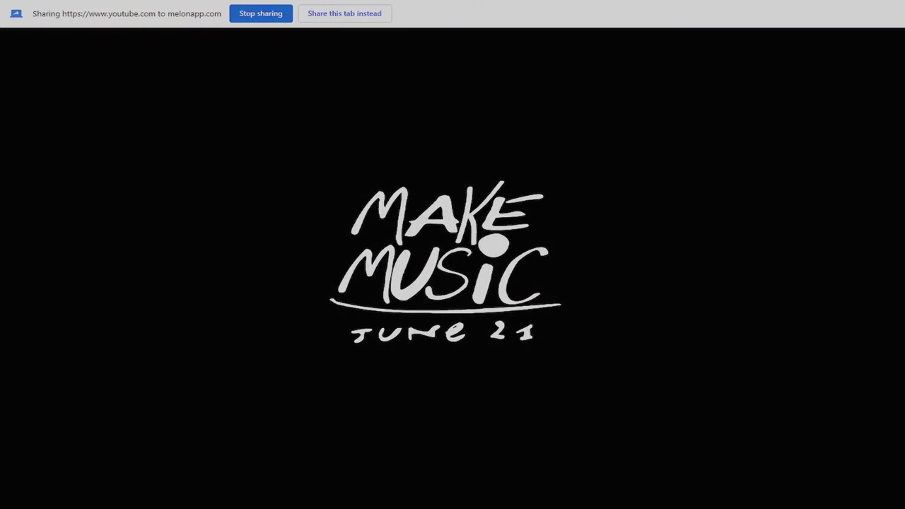
mouse_move(793, 184)
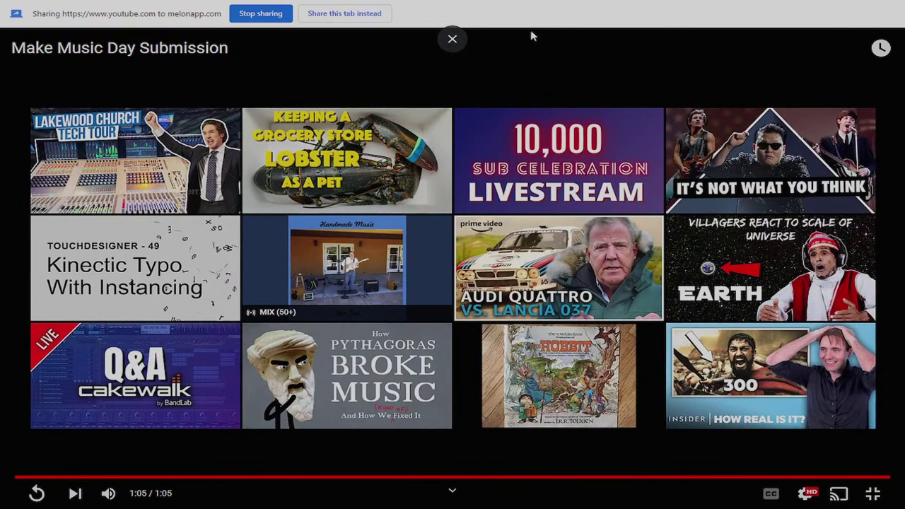
key(Escape)
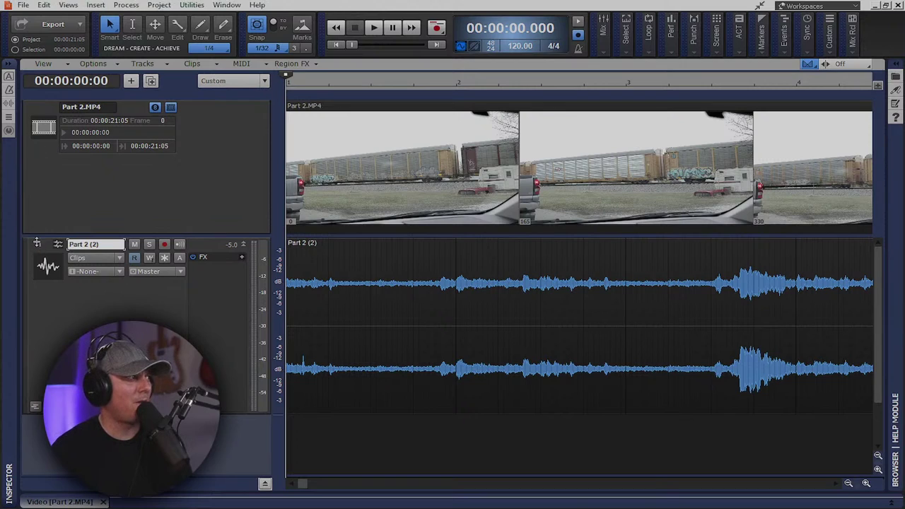
- Delete the Part 2 (2) audio track and the Part 2.MP4 video from the project
right_click(41, 283)
click(64, 338)
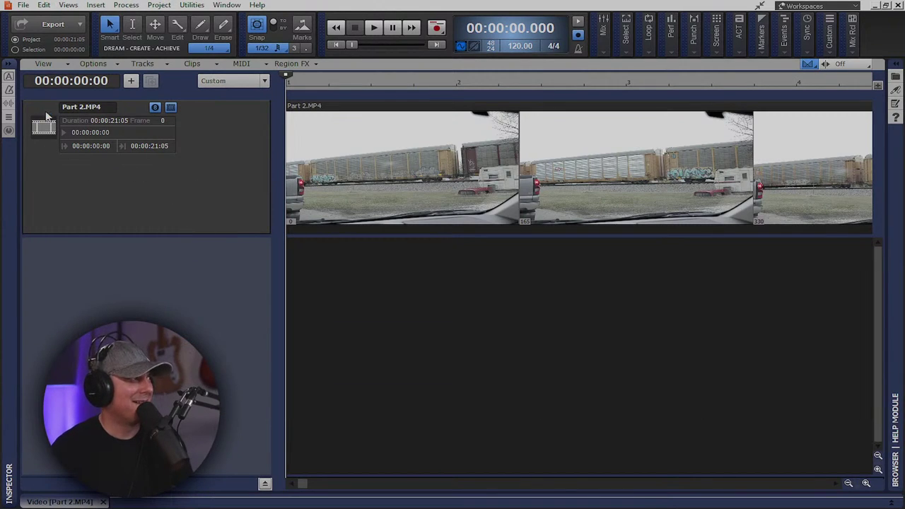
right_click(46, 117)
right_click(199, 133)
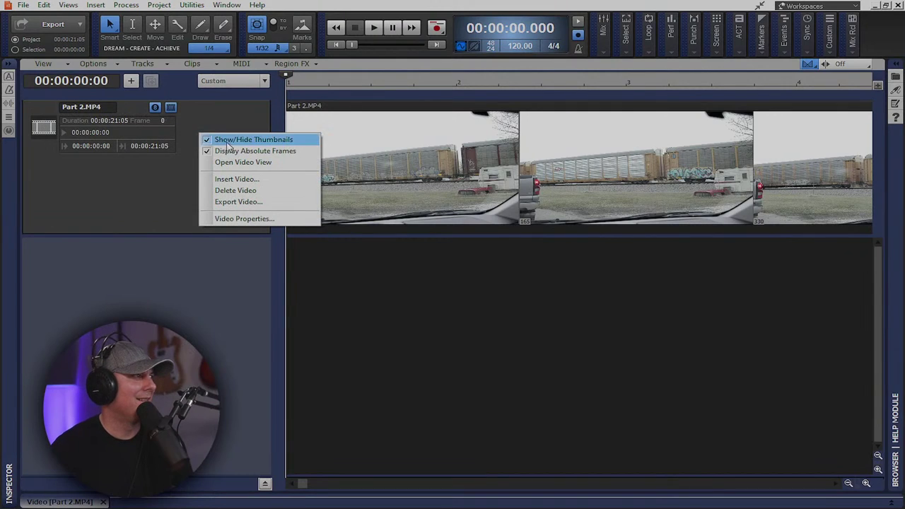
click(237, 190)
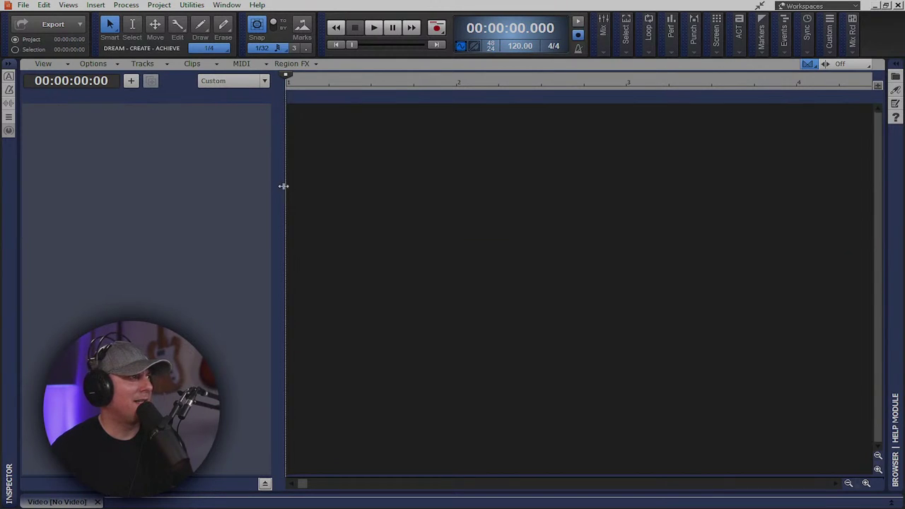
click(723, 212)
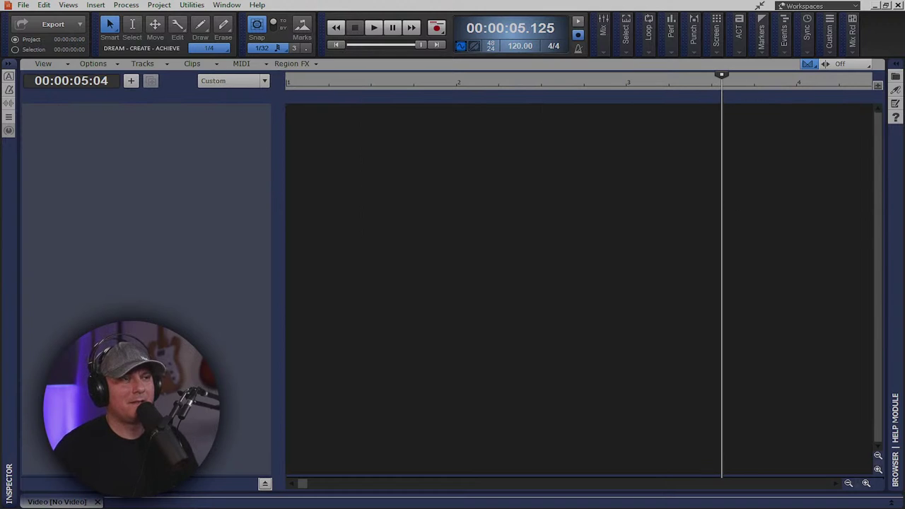
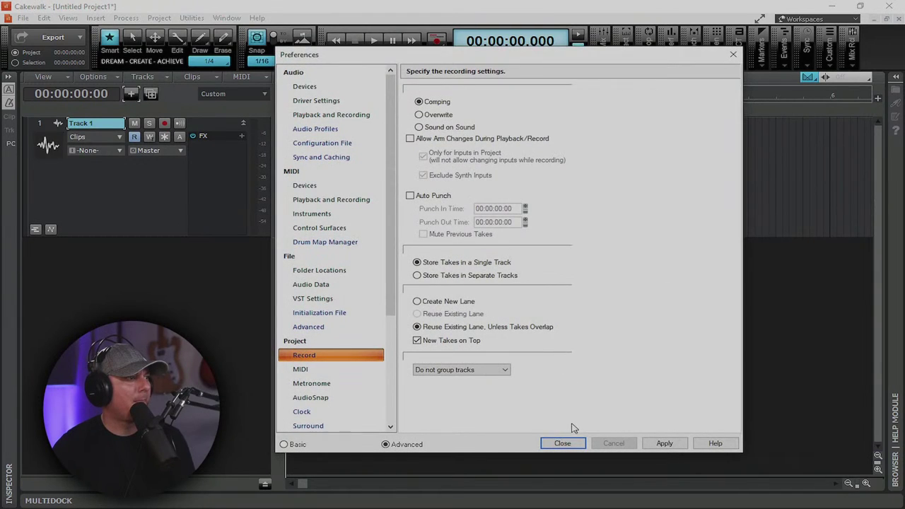
- Close the recording preferences, and record a first microphone take of about 6 seconds on armed Track 1
click(566, 443)
click(164, 123)
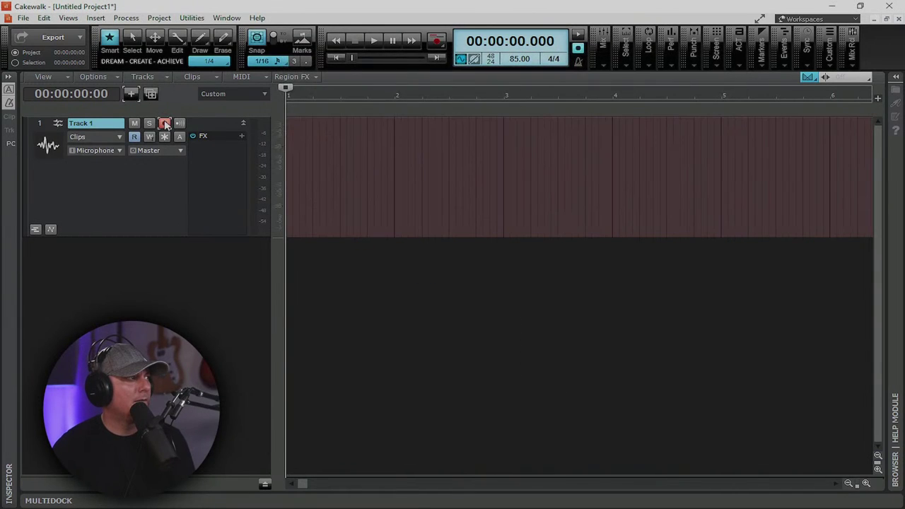
click(438, 42)
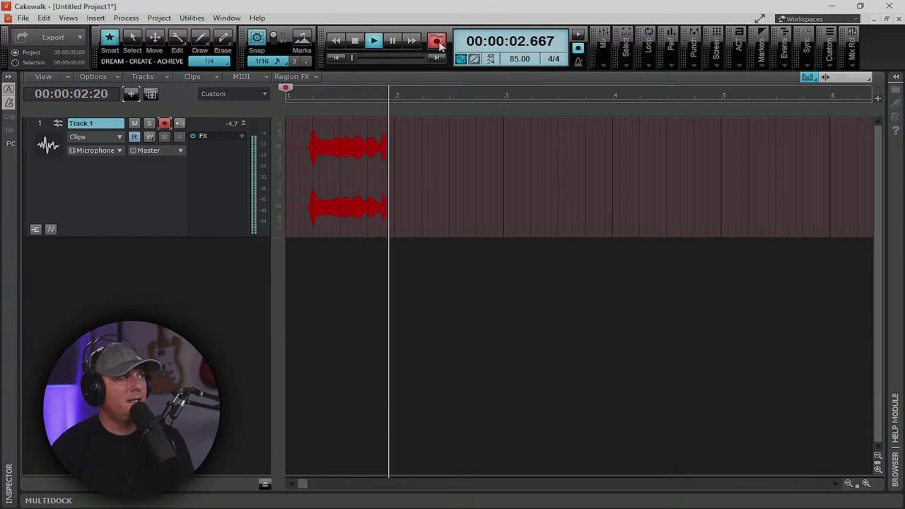
click(357, 41)
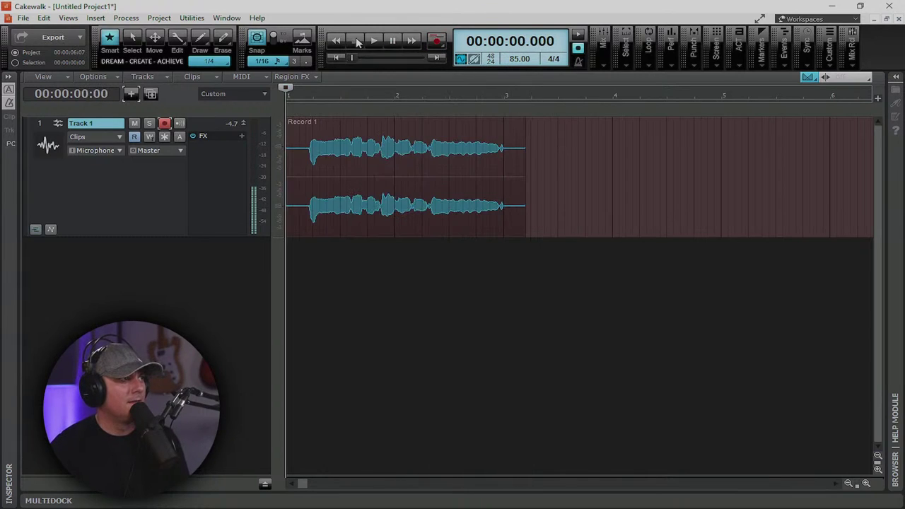
- Record a second and a third take over the first one on Track 1, each from the project start
click(438, 42)
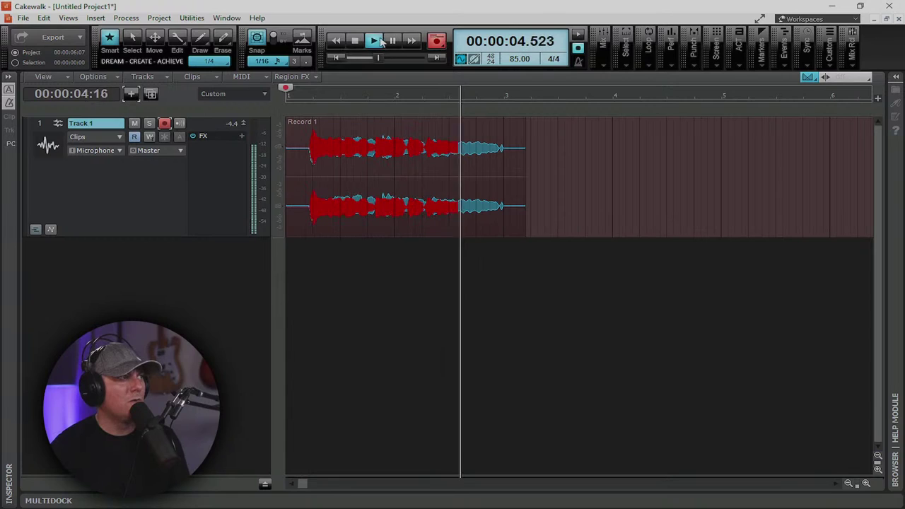
click(356, 40)
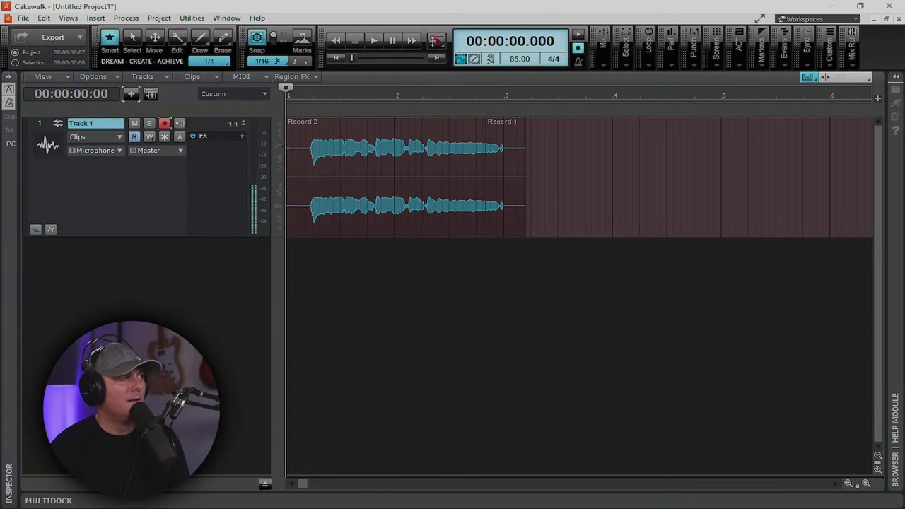
click(434, 43)
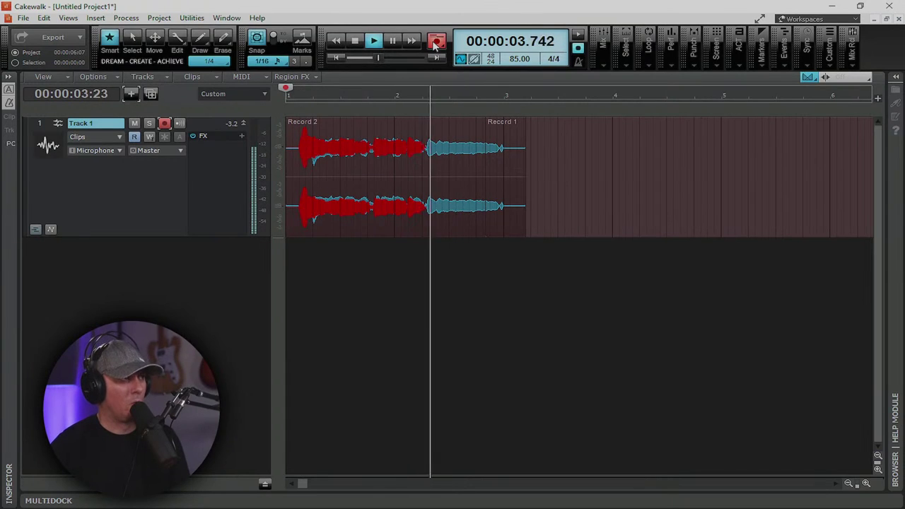
key(space)
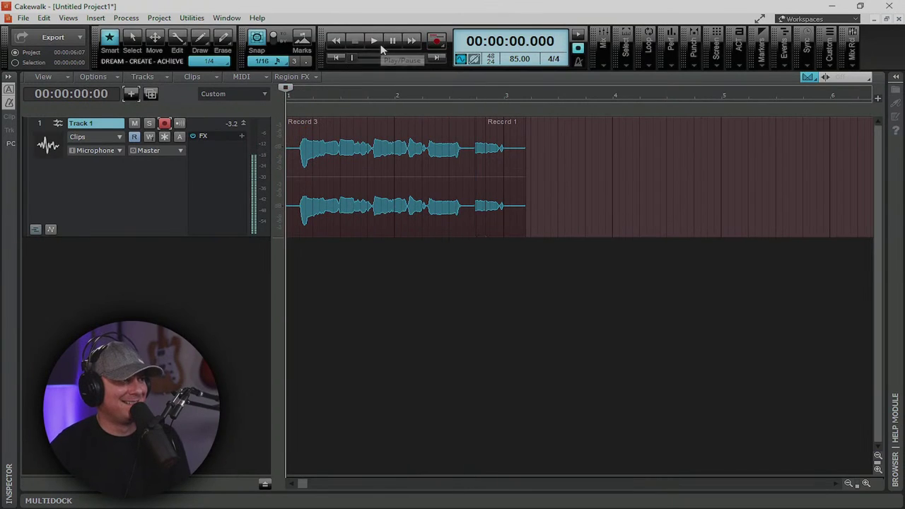
- Show Track 1's take lanes at a greater height, and isolate the first note across all three takes
click(35, 229)
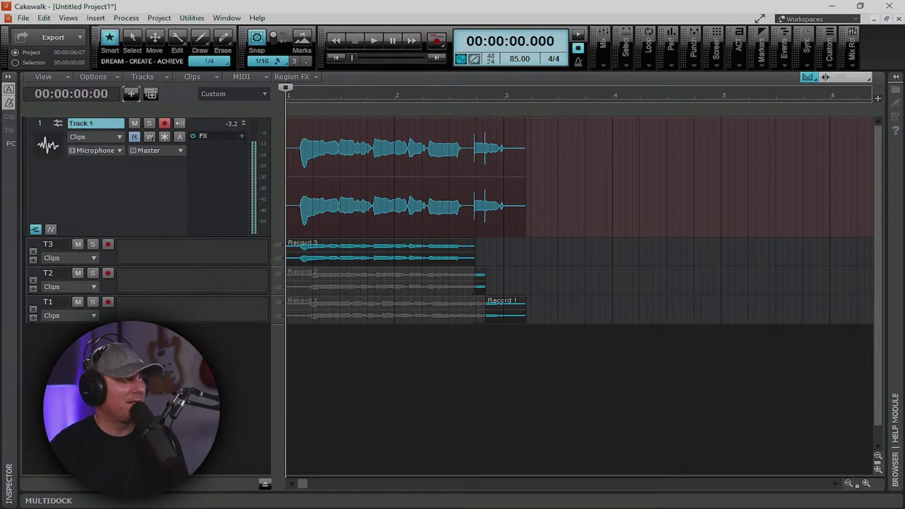
drag(223, 294, 222, 339)
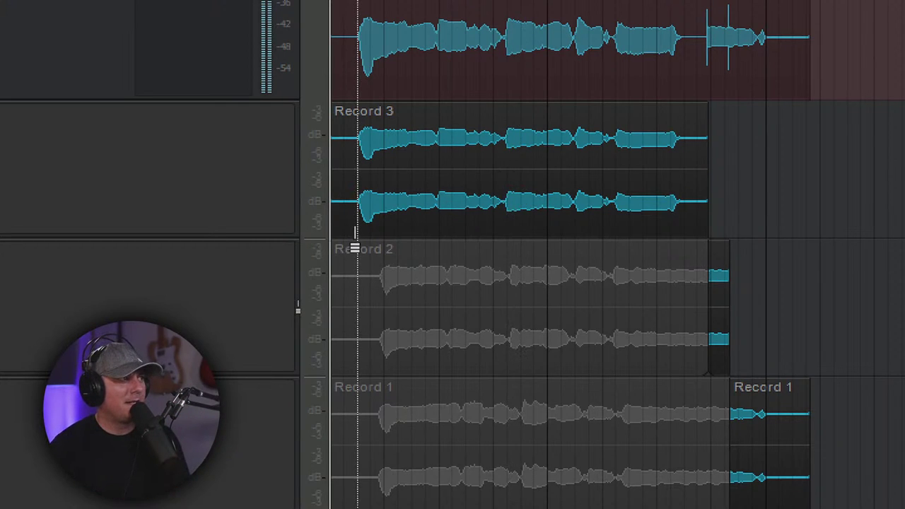
drag(360, 249, 434, 249)
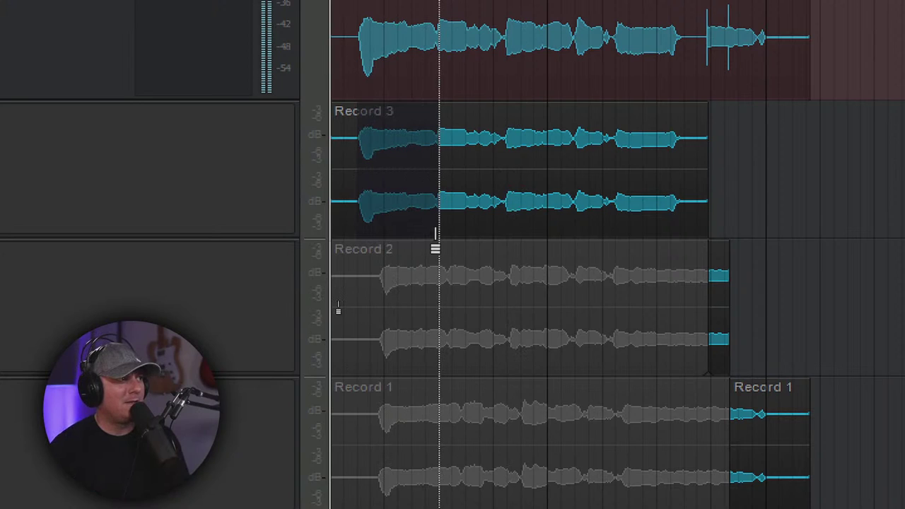
key(alt+x)
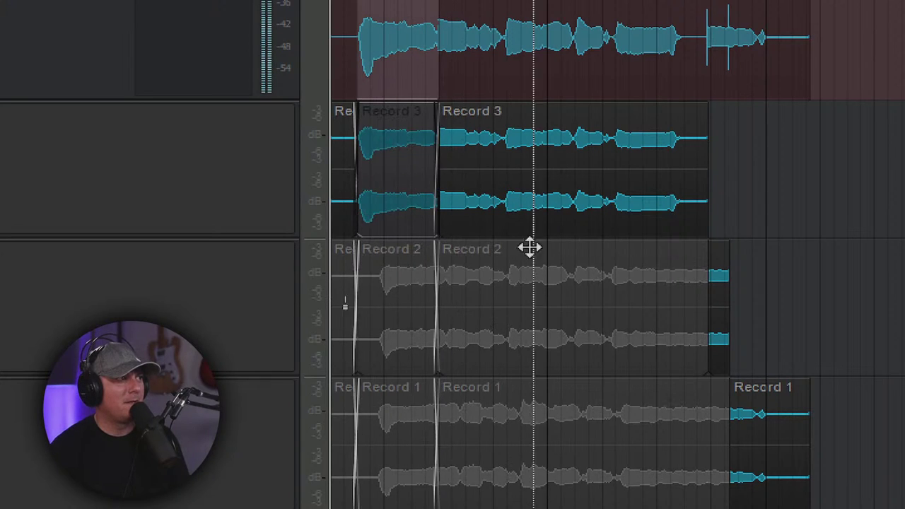
- Isolate the second note across the takes and make the Record 2 segment the active one there
scroll(478, 295, down, 1)
scroll(510, 234, down, 1)
scroll(511, 202, up, 2)
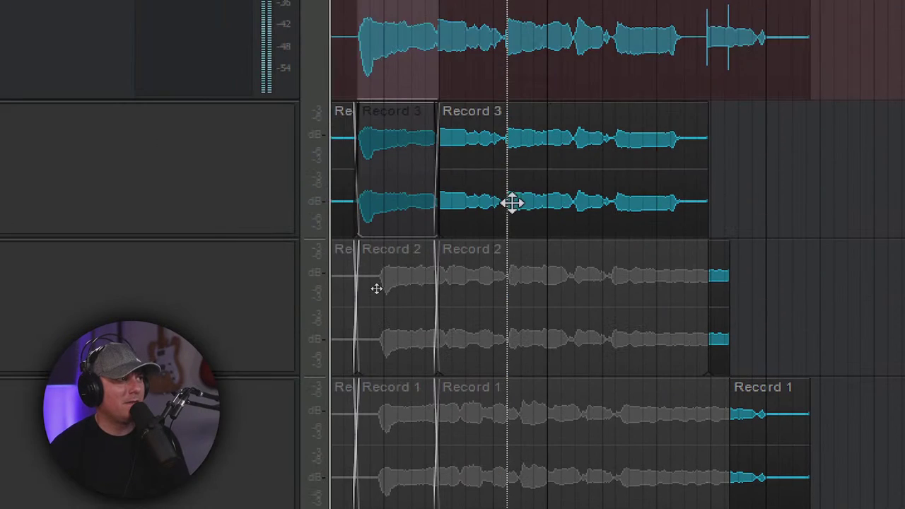
click(508, 375)
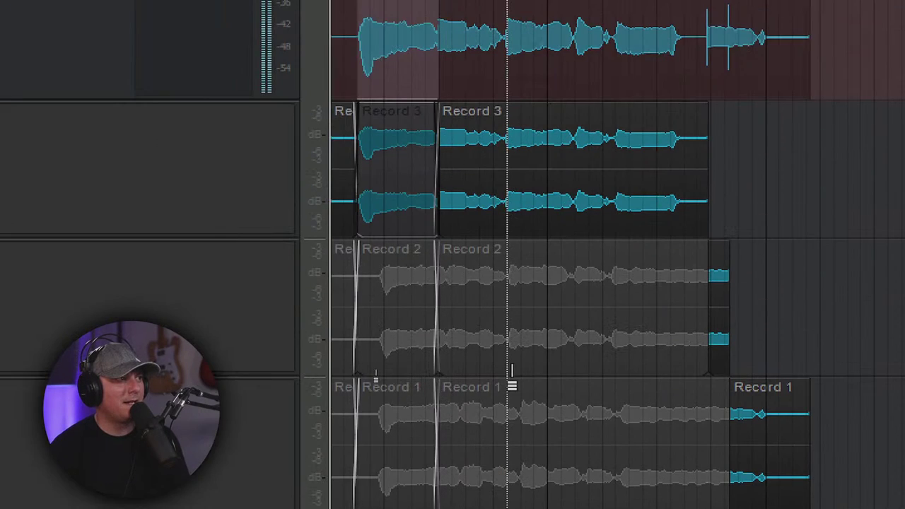
drag(511, 369, 444, 366)
click(433, 371)
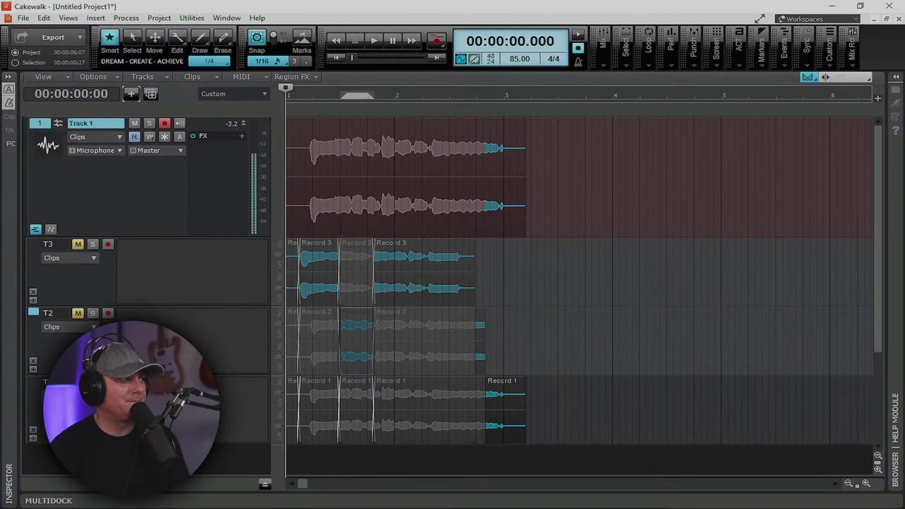
- Audition the soloed first take, solo take lane T2 in its place, and play it from the project start
key(space)
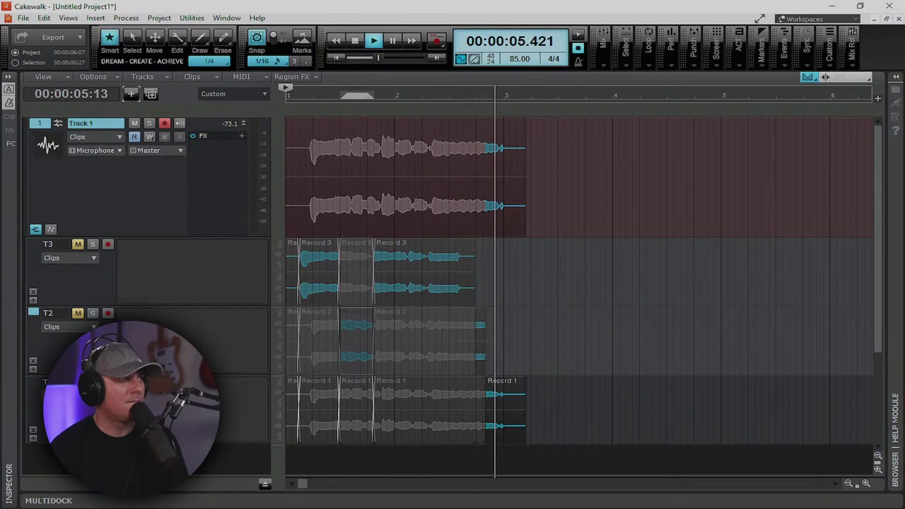
key(space)
click(91, 314)
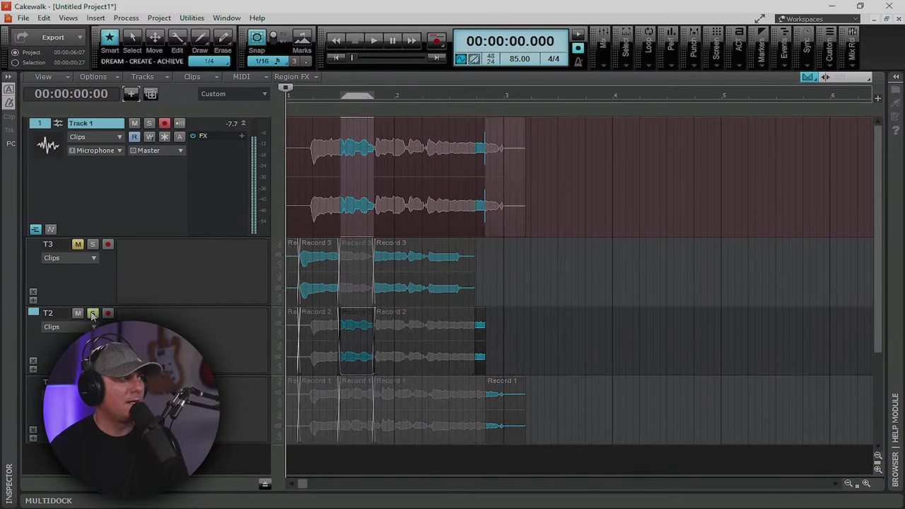
key(space)
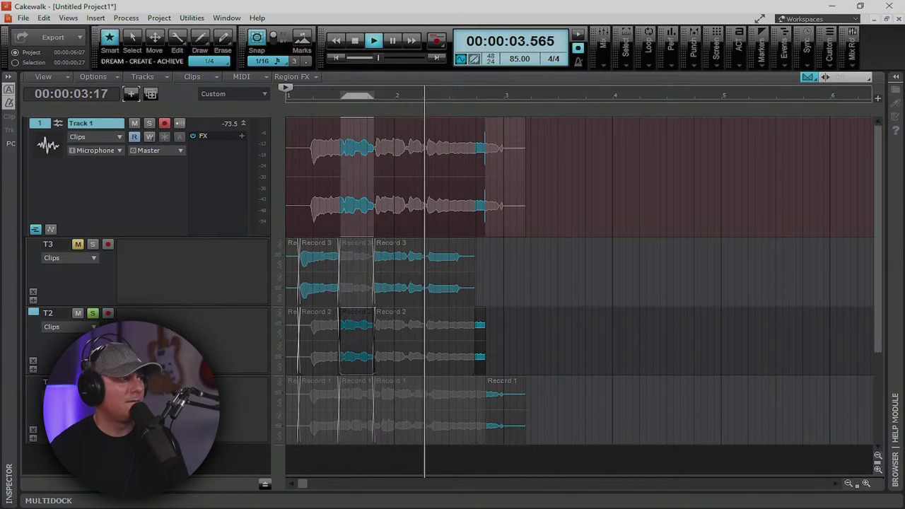
key(space)
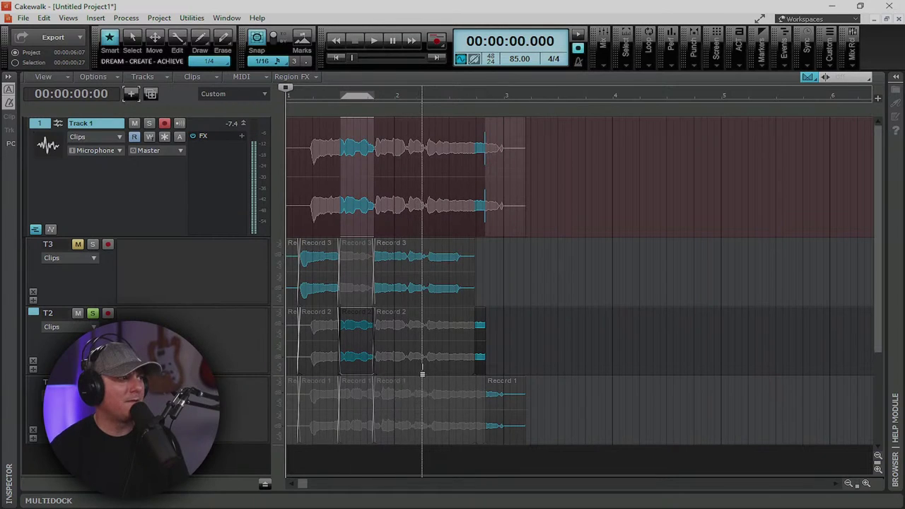
- Isolate the last held note across the takes with Record 2 active, and clear the take lanes' solo and mute states
drag(425, 366, 485, 368)
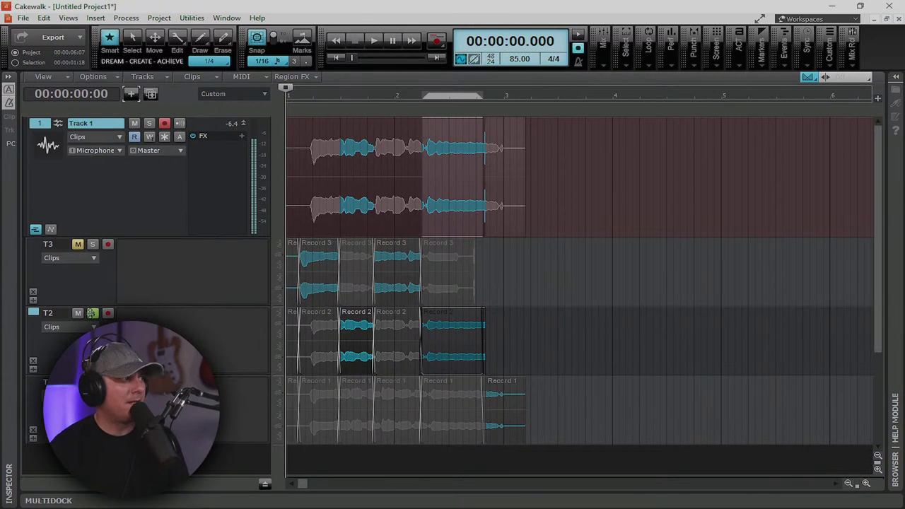
click(77, 246)
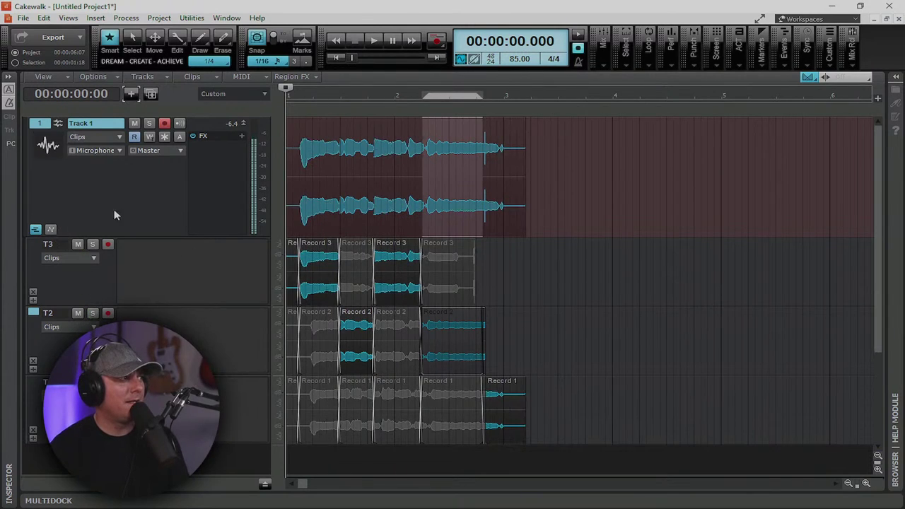
- Play the assembled comp from the project start, and view Track 1 with its take lanes collapsed and expanded again
click(374, 40)
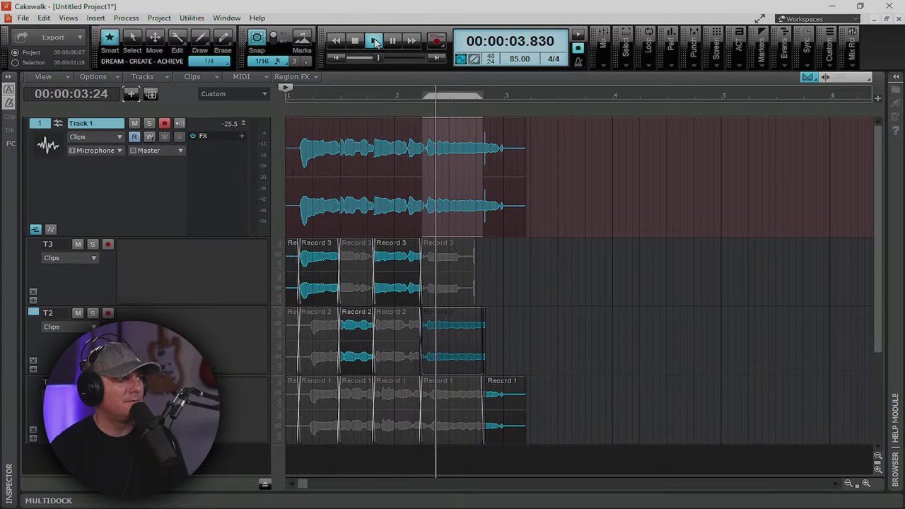
click(374, 41)
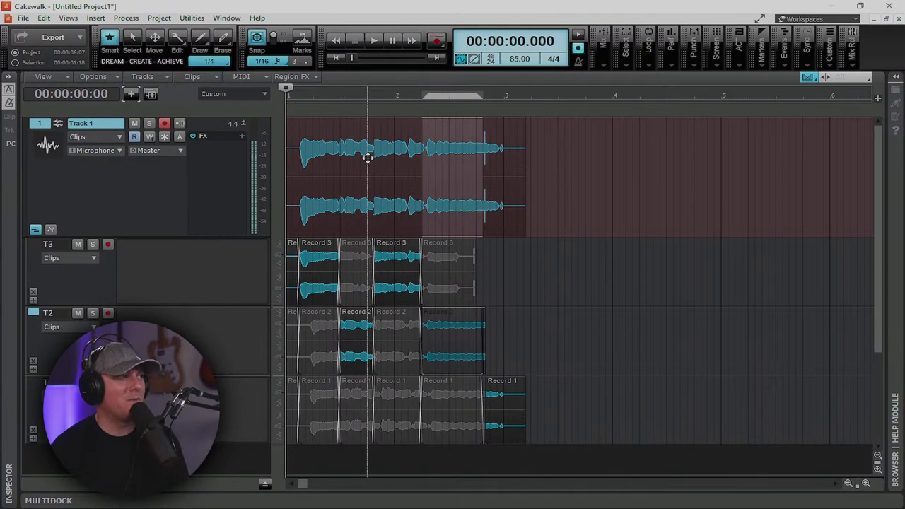
click(35, 230)
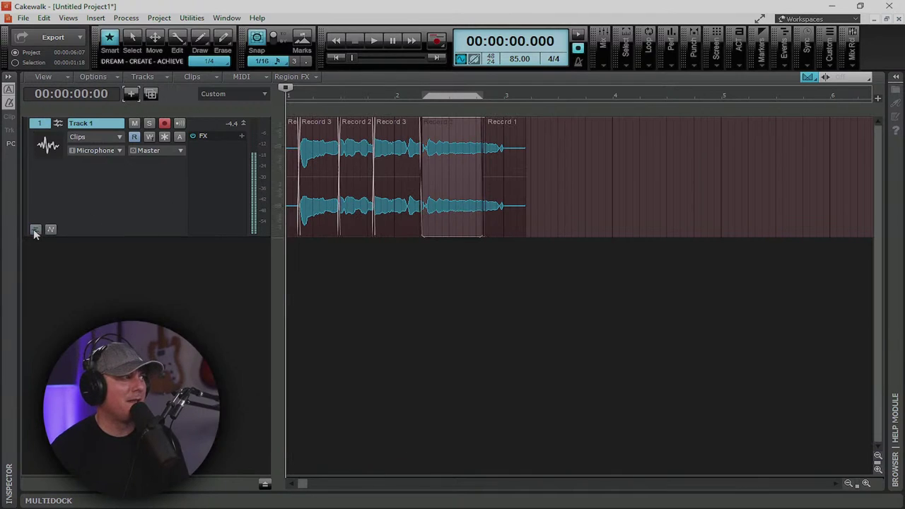
click(34, 229)
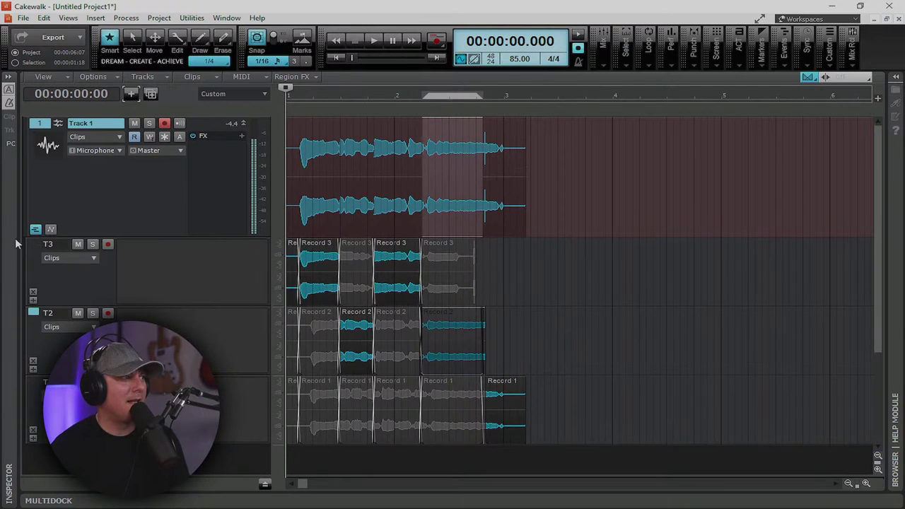
- Examine the crossfade curve choices and the clip commands offered on Track 1's comp, with the take lanes expanded and collapsed
right_click(378, 165)
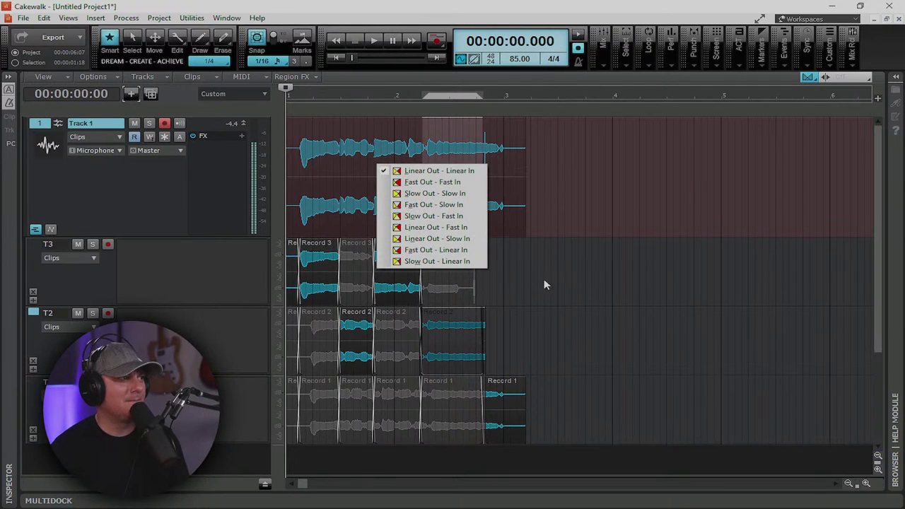
click(544, 285)
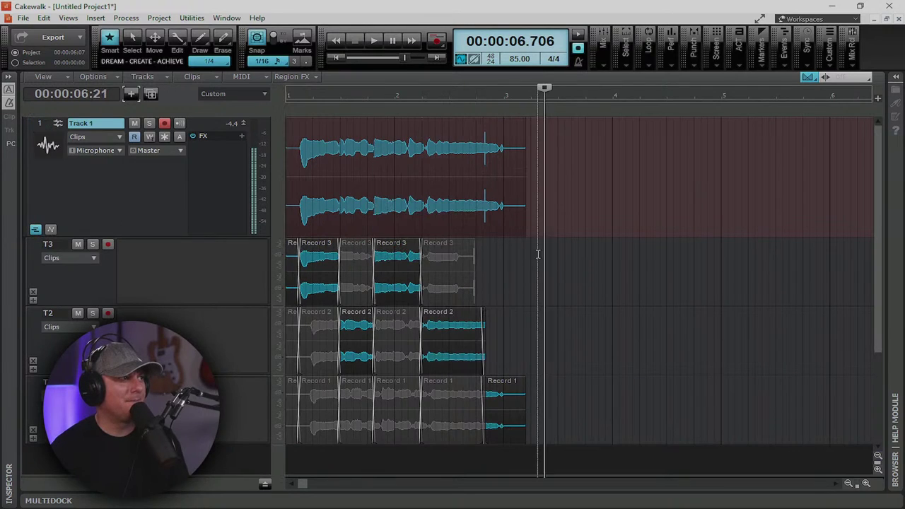
right_click(486, 265)
key(Escape)
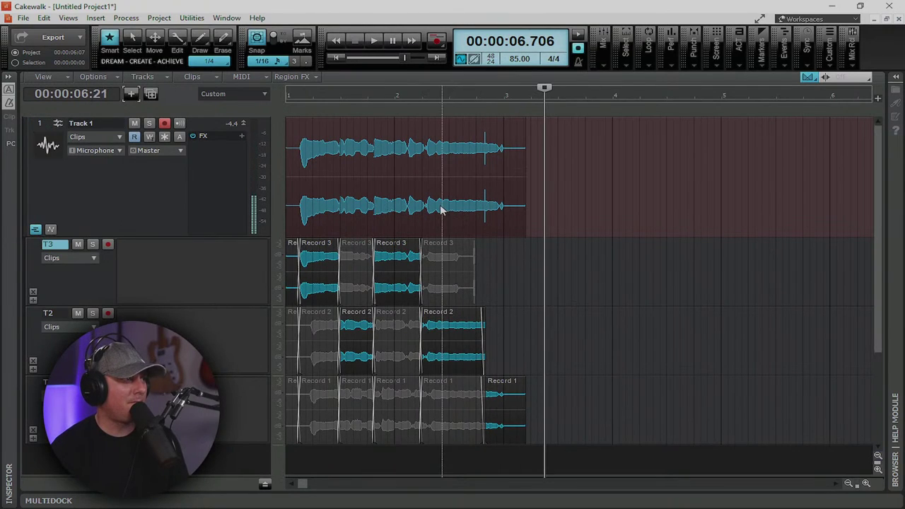
right_click(441, 210)
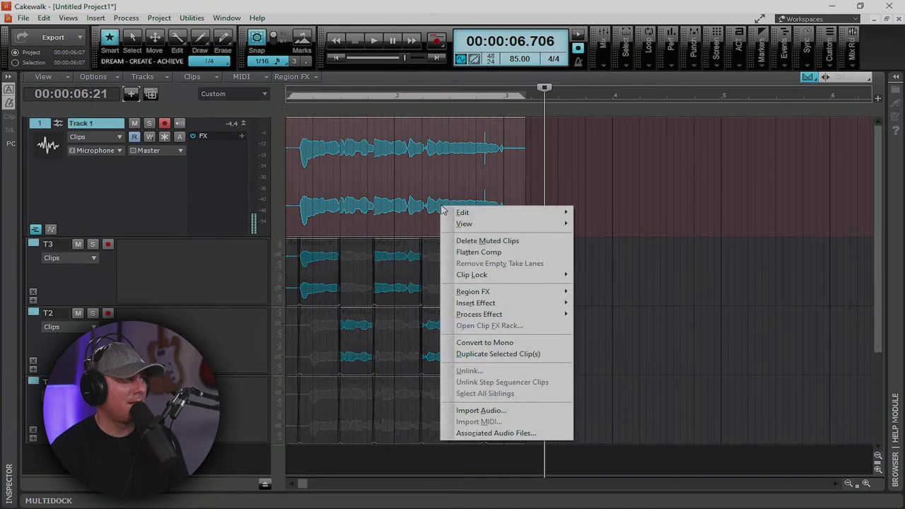
click(318, 167)
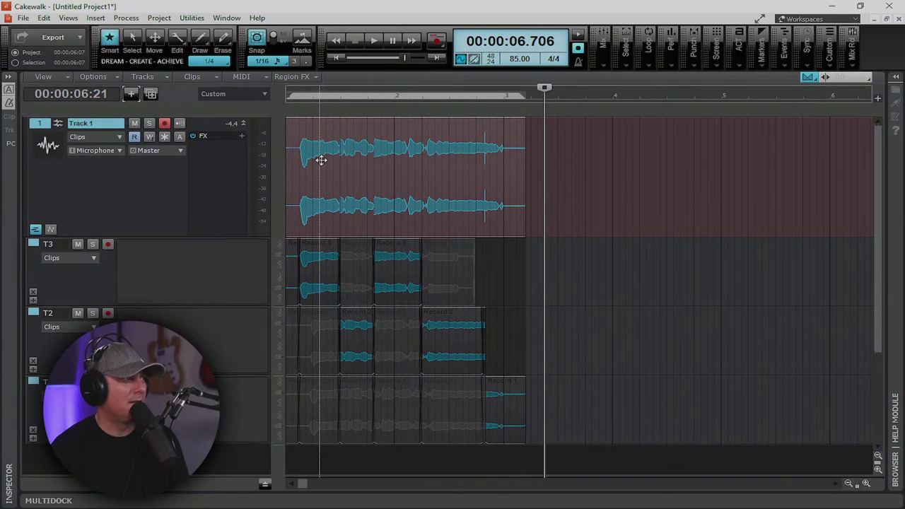
click(34, 229)
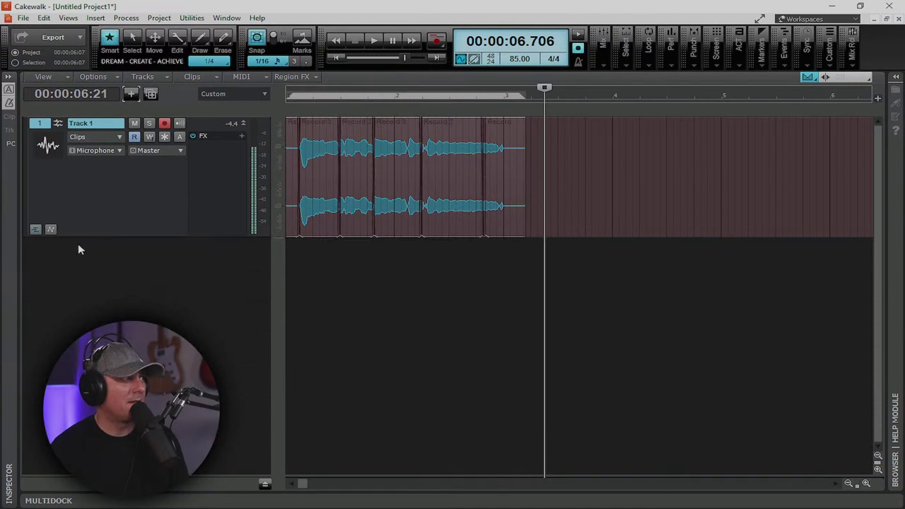
right_click(352, 134)
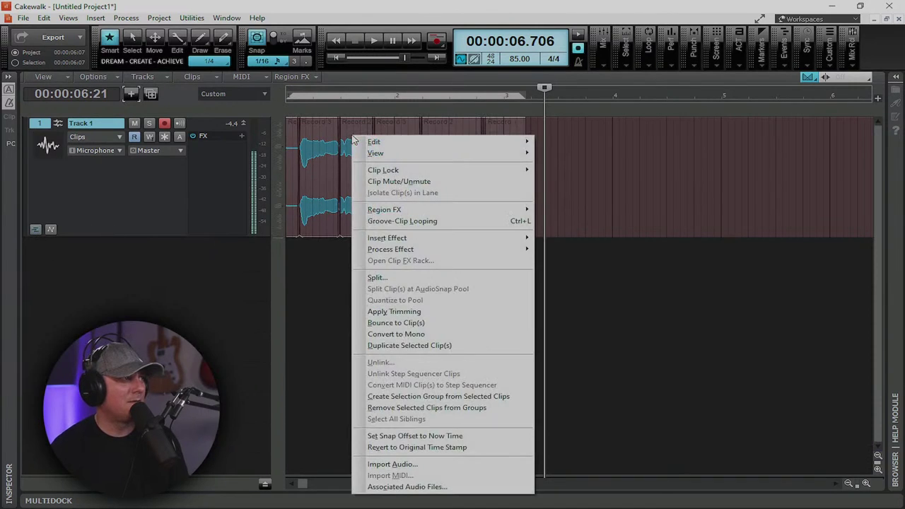
- Disarm Track 1 for recording, and check the commands for its comped clips while the take lanes are collapsed
click(165, 124)
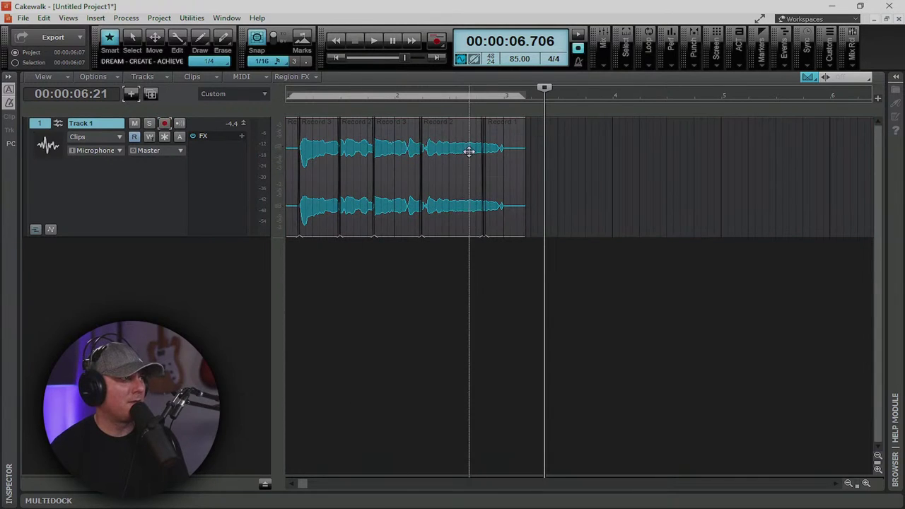
right_click(436, 145)
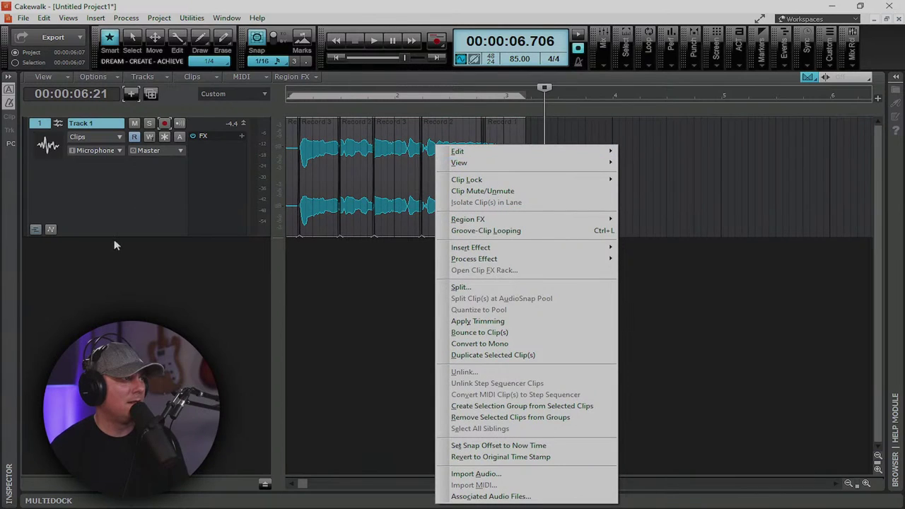
click(37, 230)
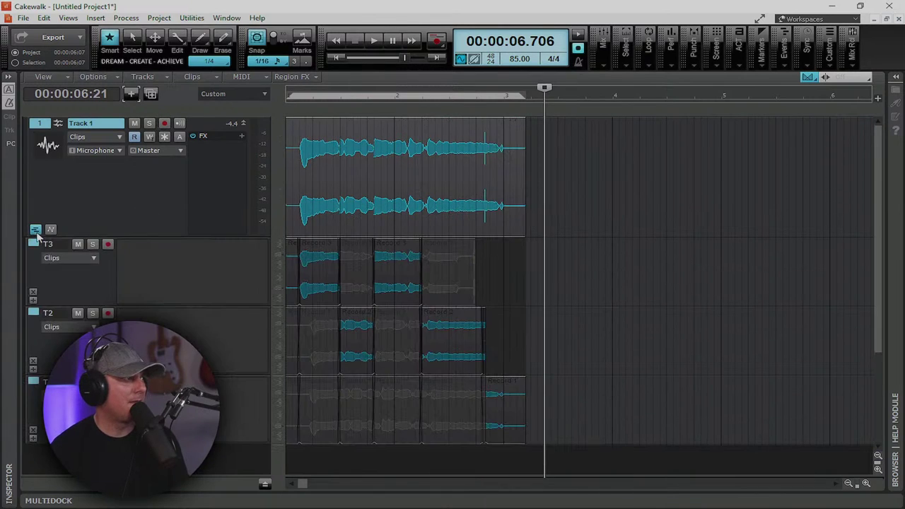
- Examine the commands offered for take lane T3 and for individual clips in the T3 and T1 lanes
right_click(80, 285)
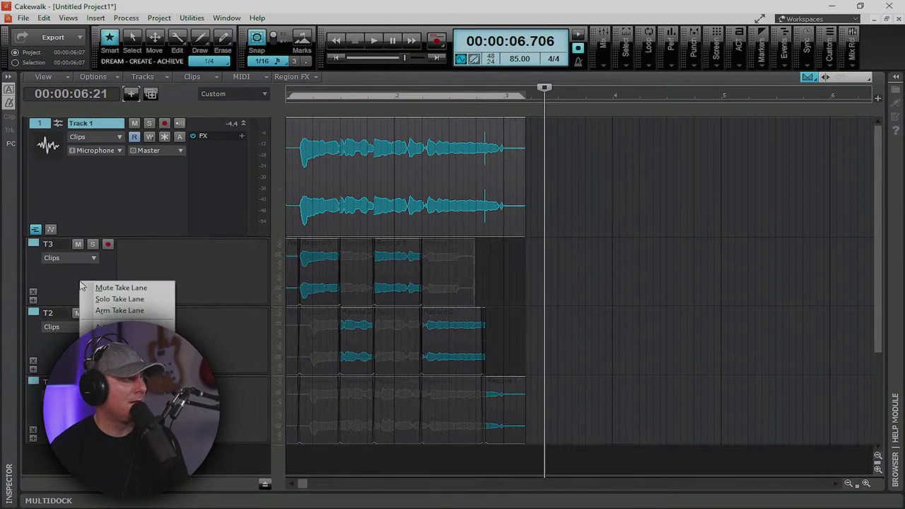
right_click(503, 269)
right_click(505, 269)
right_click(386, 279)
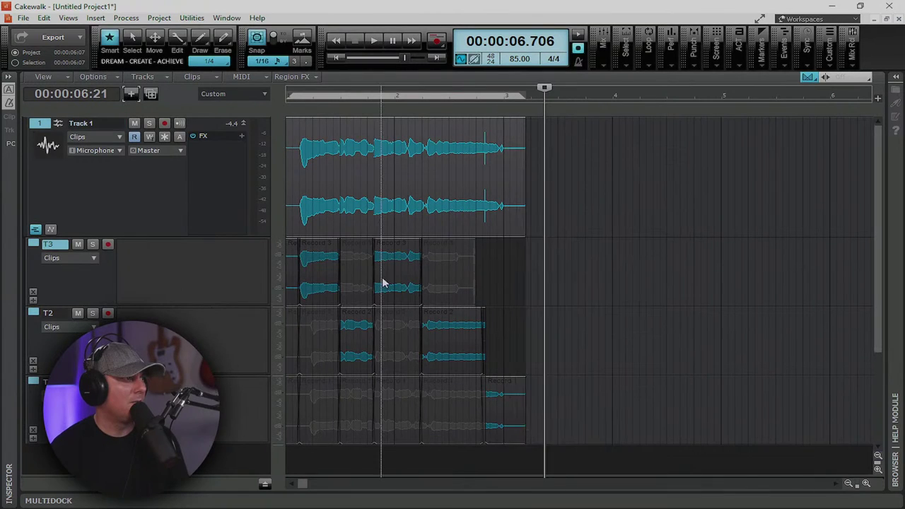
right_click(383, 276)
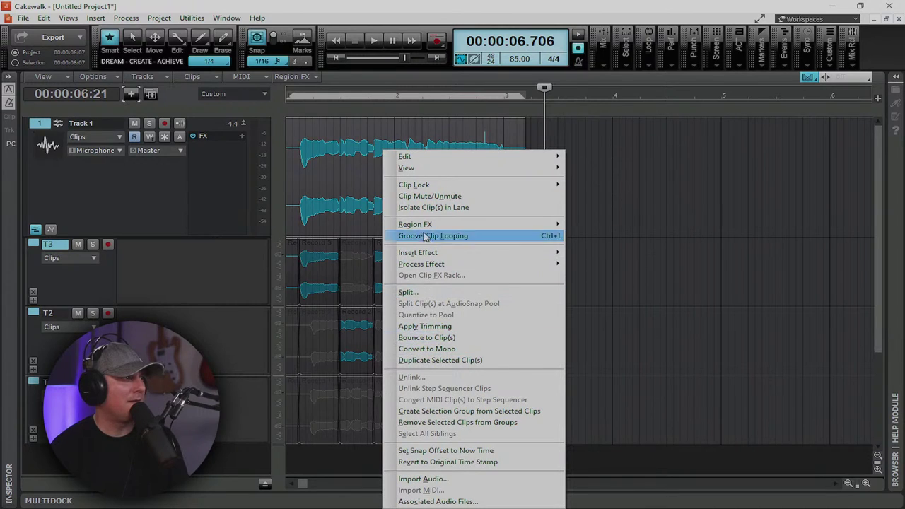
right_click(314, 427)
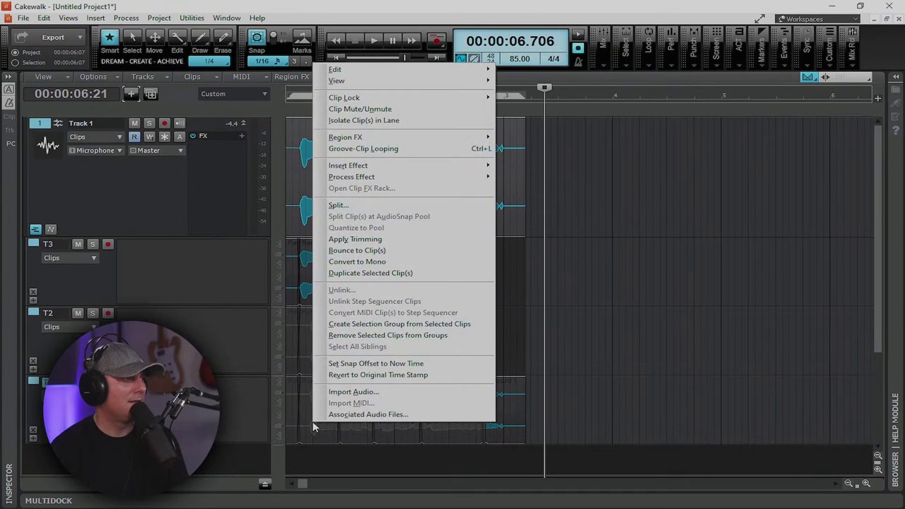
click(182, 281)
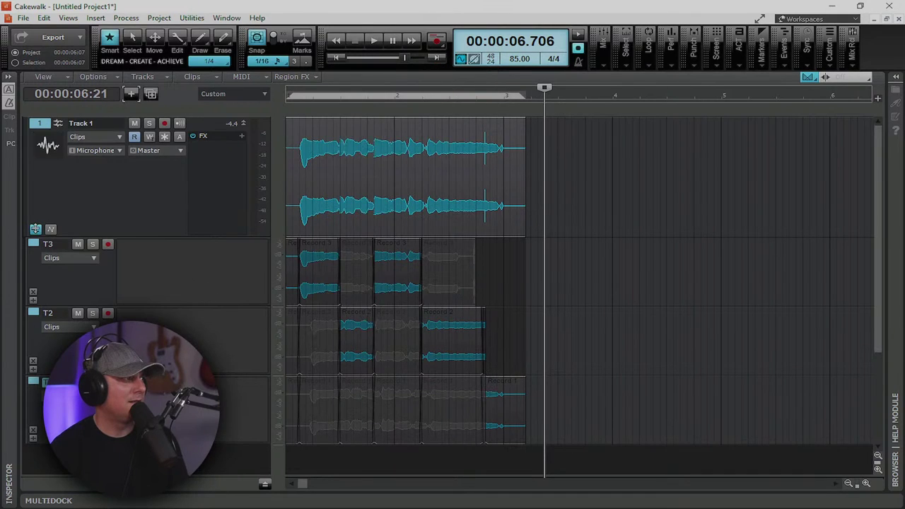
- Compare the clip commands on the collapsed Track 1 with the take lane commands once the lanes are expanded again
click(36, 228)
right_click(438, 132)
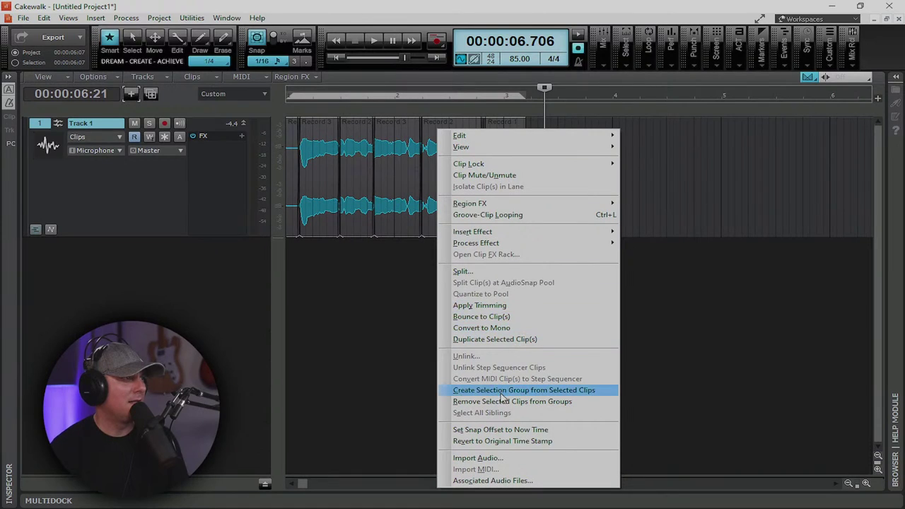
click(155, 220)
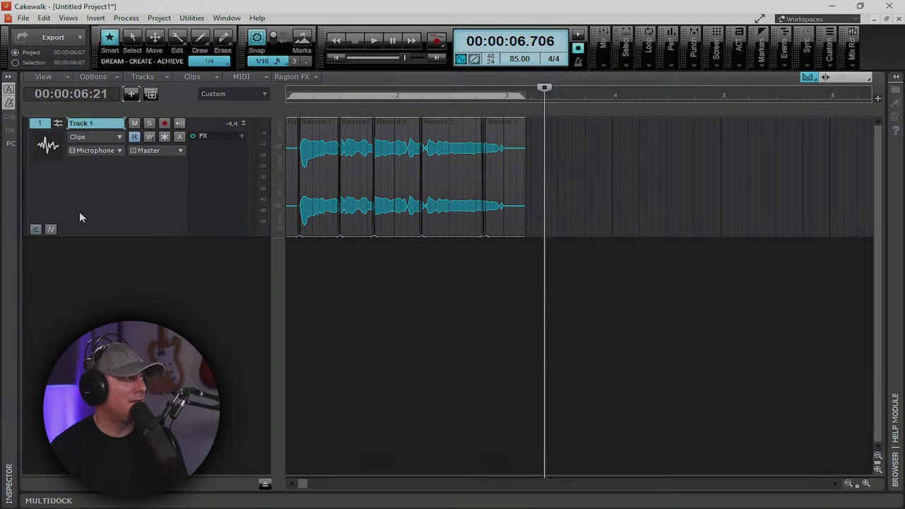
click(35, 230)
right_click(35, 247)
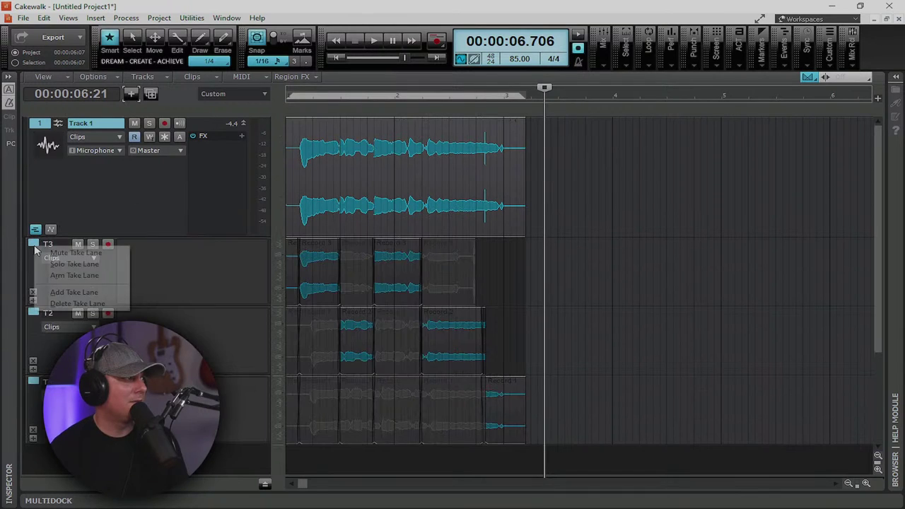
click(49, 276)
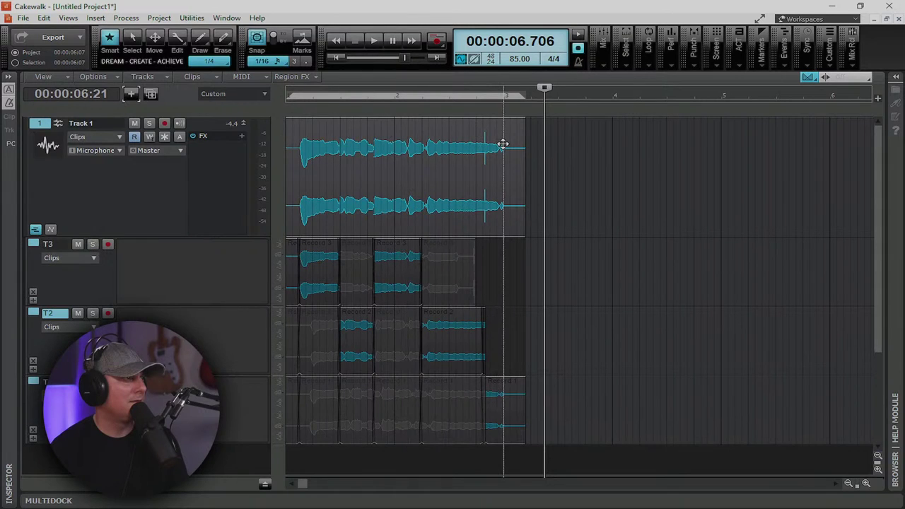
- Flatten the comp on Track 1's parent track into one continuous clip
click(327, 162)
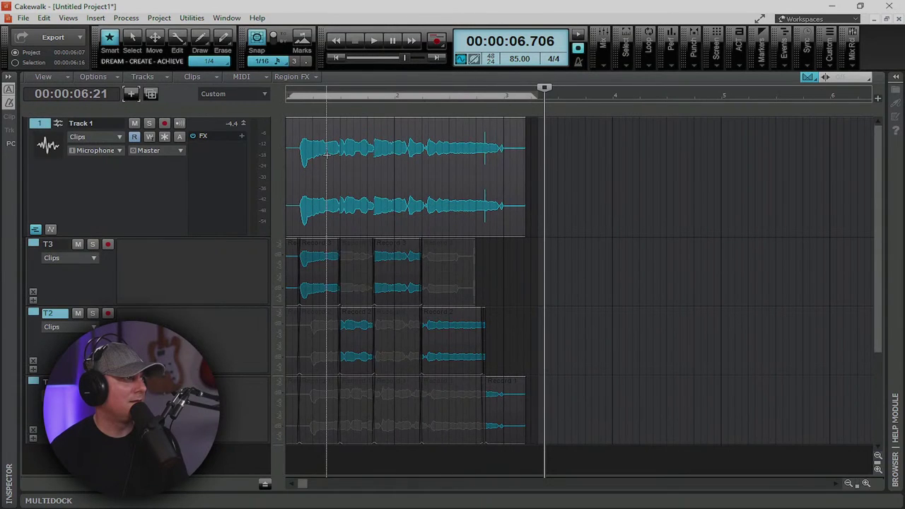
right_click(326, 156)
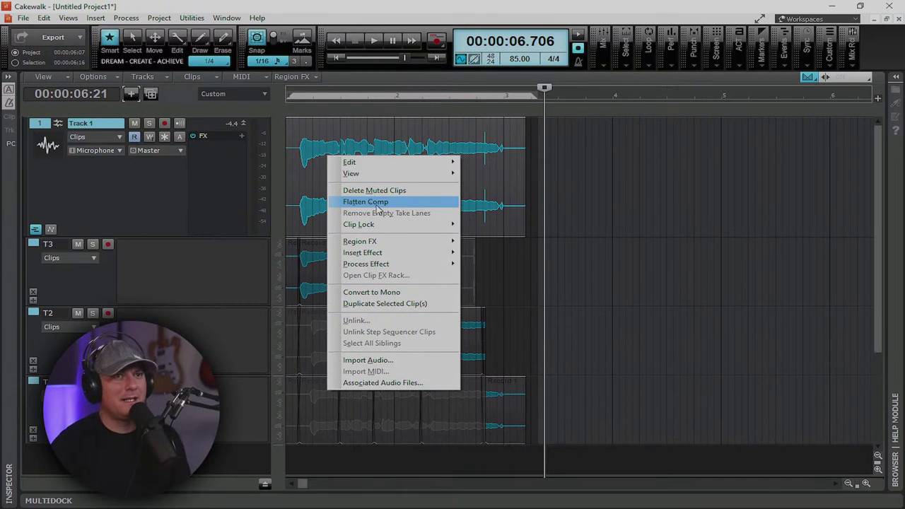
click(527, 188)
click(527, 189)
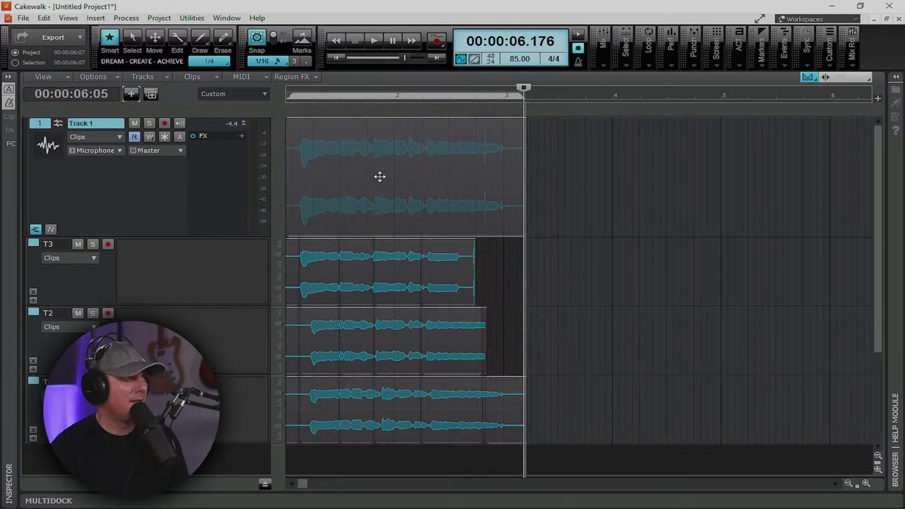
click(495, 176)
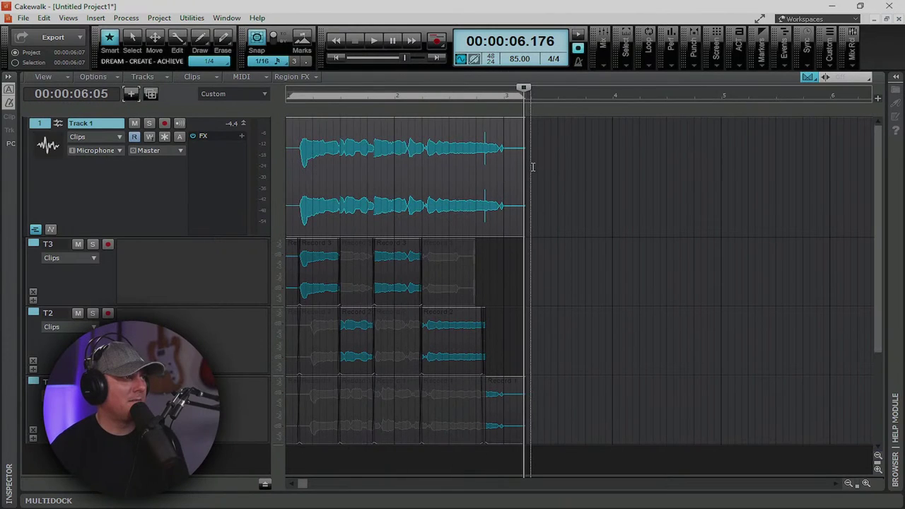
right_click(354, 138)
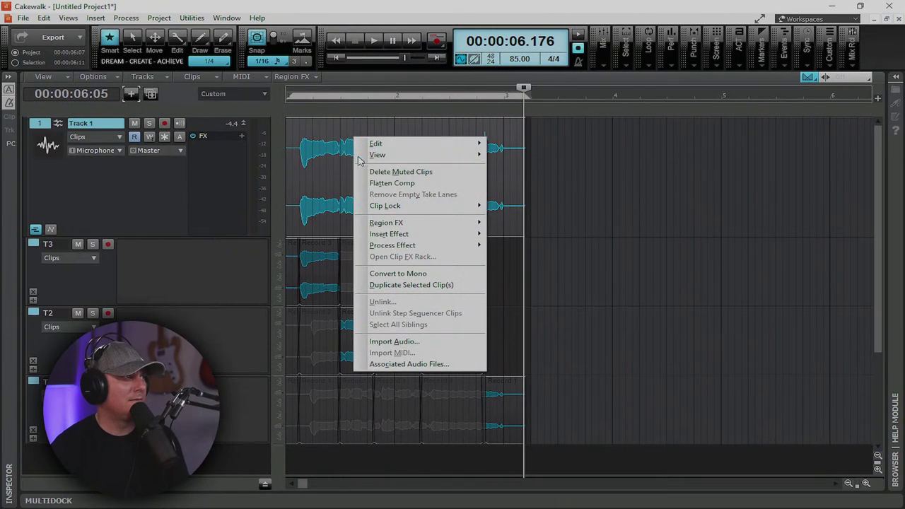
click(398, 185)
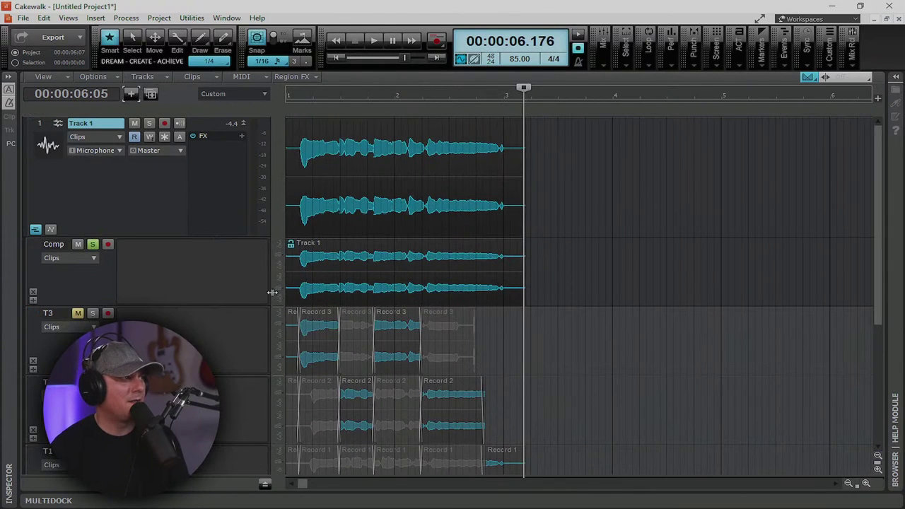
- Collapse Track 1's take lanes and play the flattened comp from the start of the project
scroll(292, 333, down, 2)
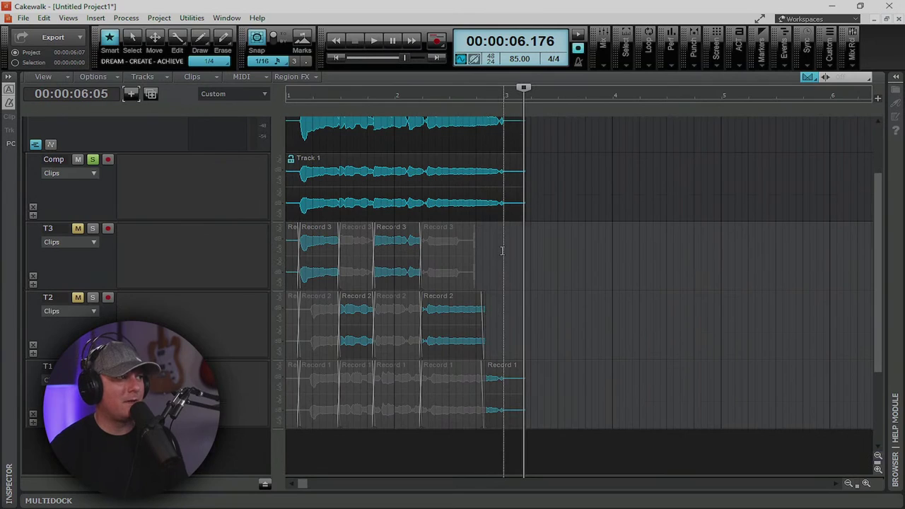
scroll(467, 258, up, 2)
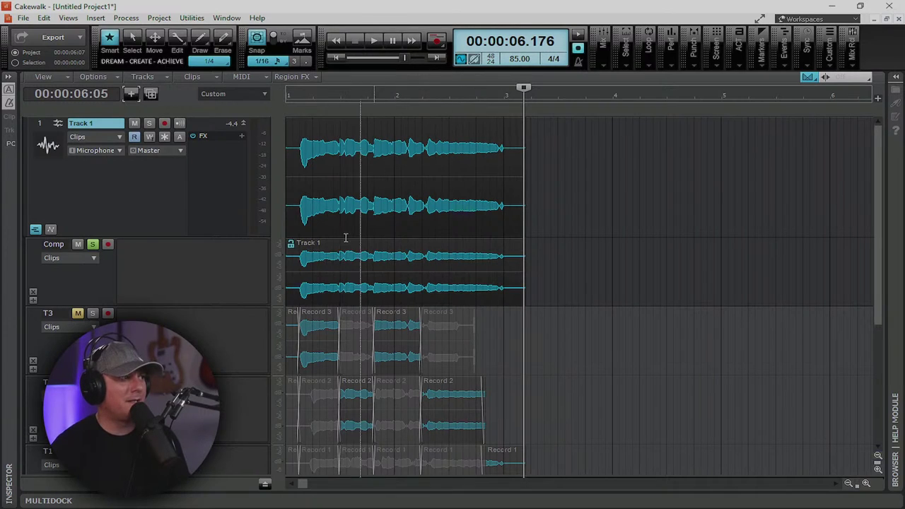
click(35, 229)
click(336, 60)
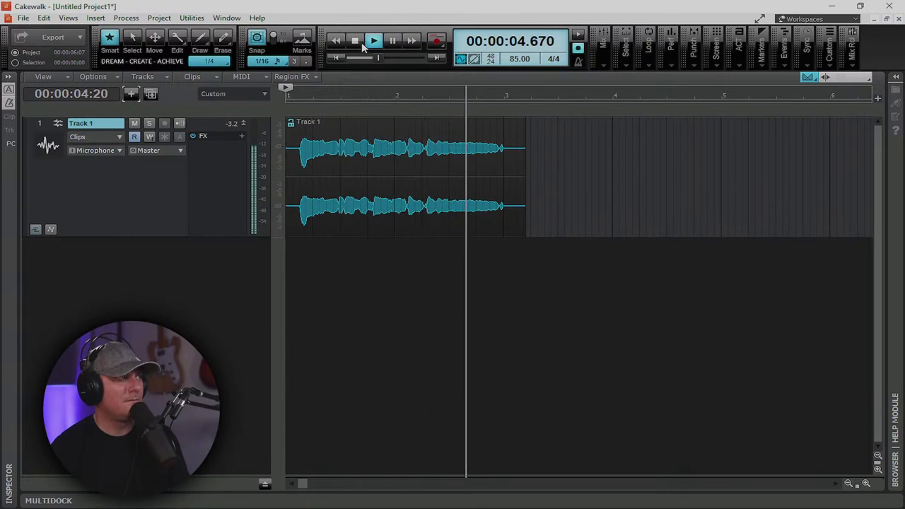
click(355, 41)
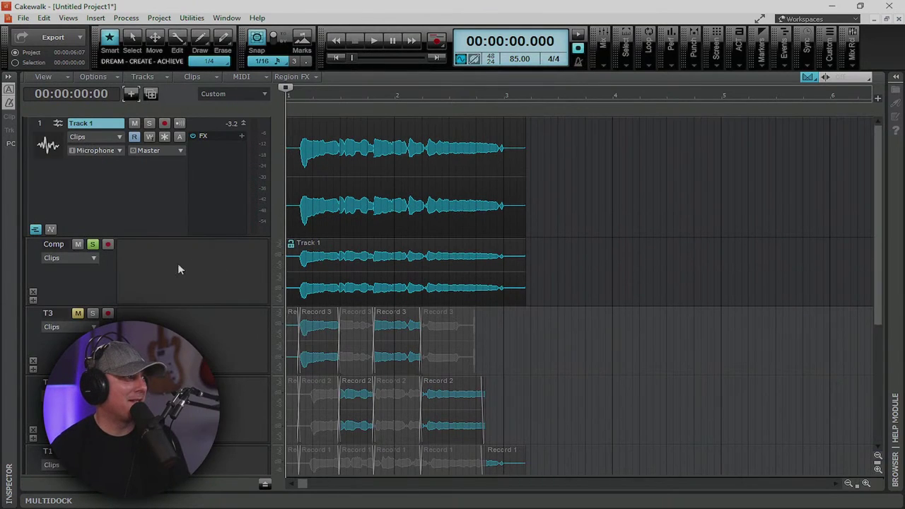
- Clear the Comp lane's solo and the mutes on take lanes T3, T2 and T1, and delete the Comp lane
scroll(173, 265, down, 2)
scroll(169, 263, down, 2)
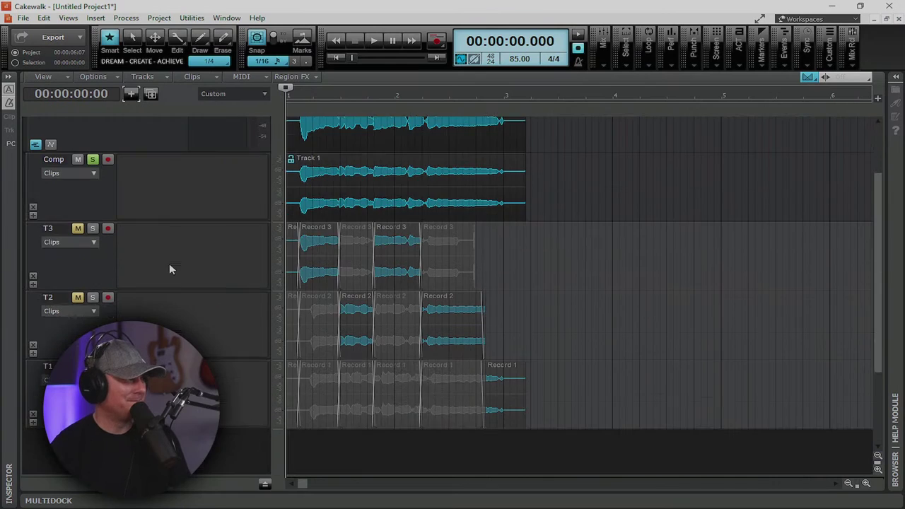
click(148, 190)
scroll(149, 190, up, 4)
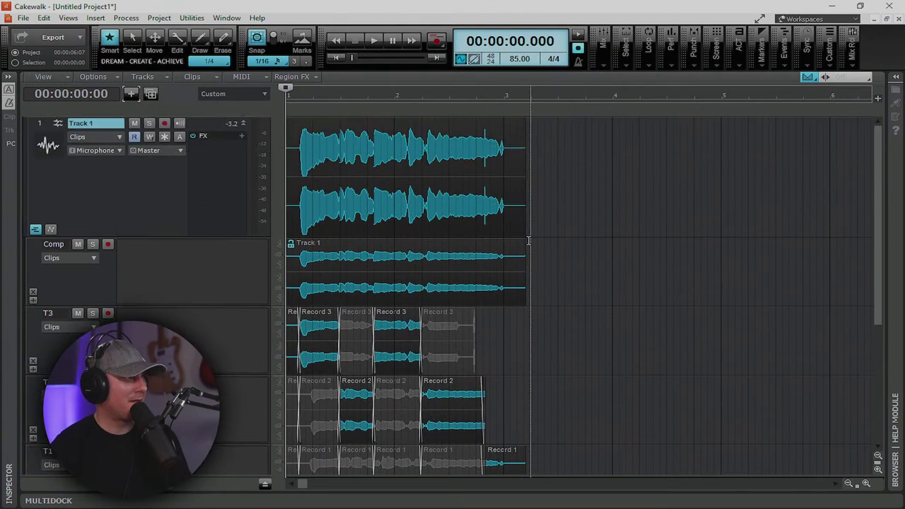
click(59, 263)
click(32, 294)
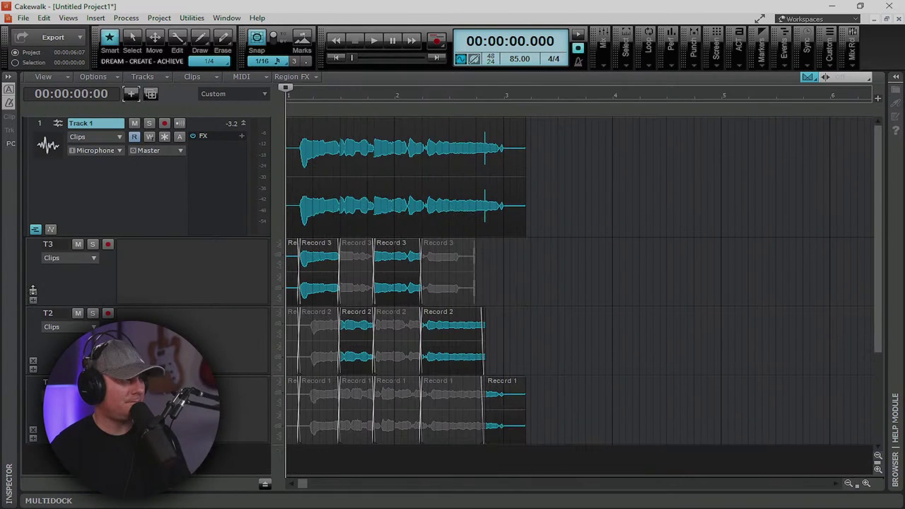
- Extend take T2's first comped segment back over the opening T3 segment, and play the revised comp
key(space)
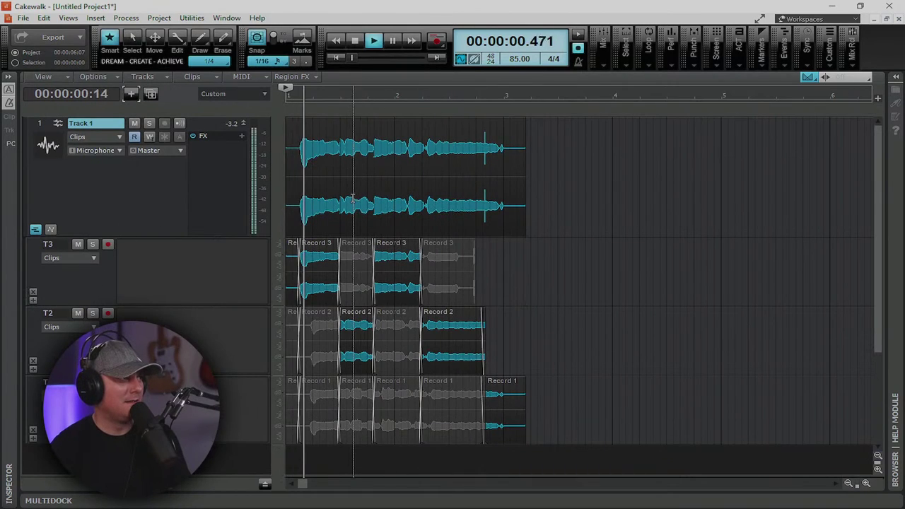
key(space)
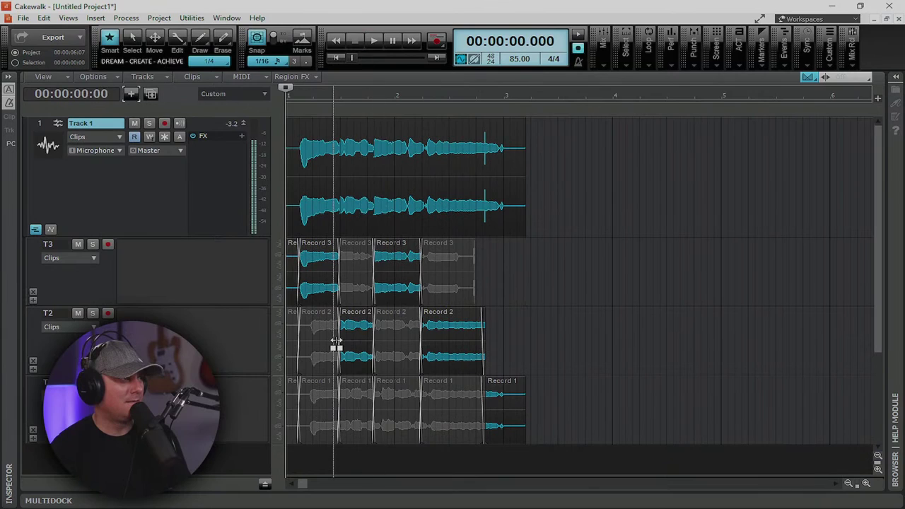
drag(339, 347, 292, 337)
key(space)
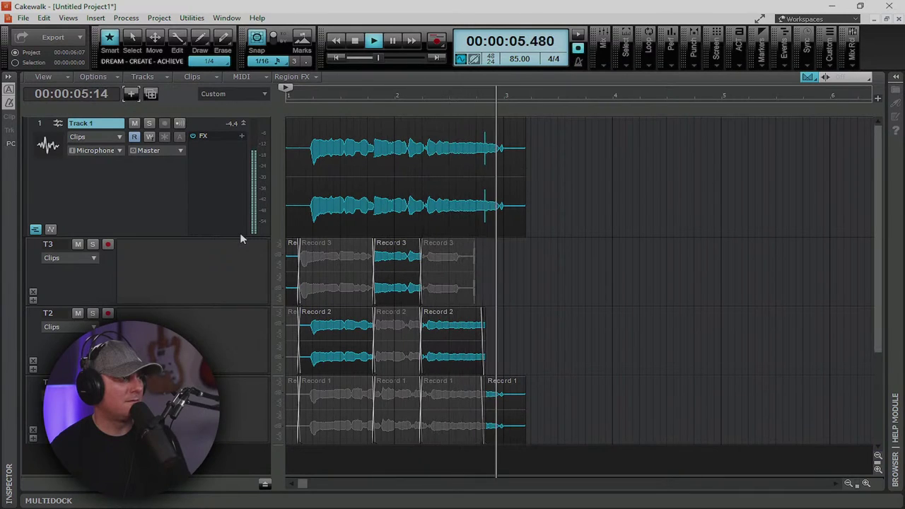
key(space)
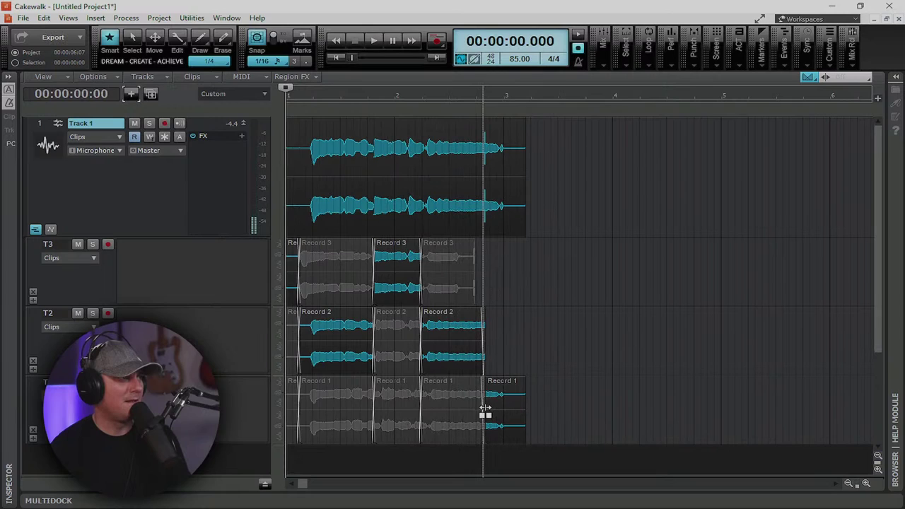
- Move the last comp boundary, between takes T2 and T1, slightly earlier and audition the result
drag(487, 414, 473, 416)
key(space)
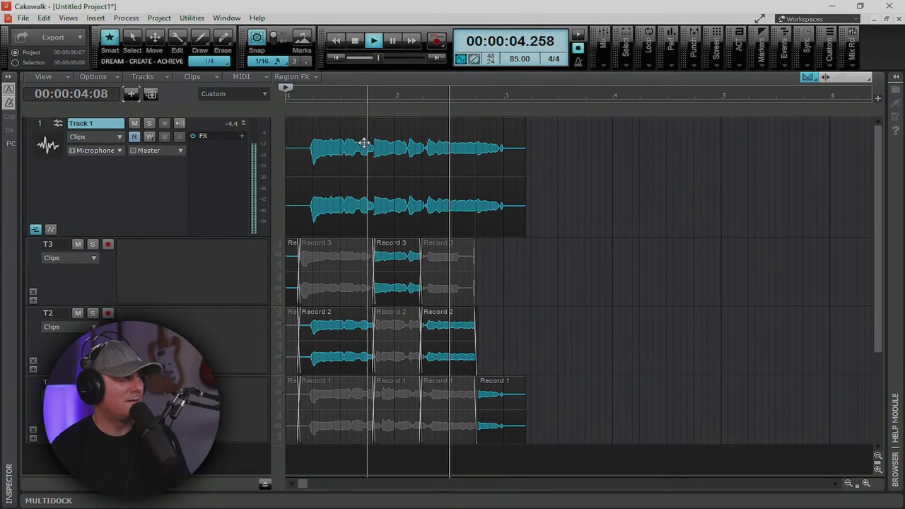
key(space)
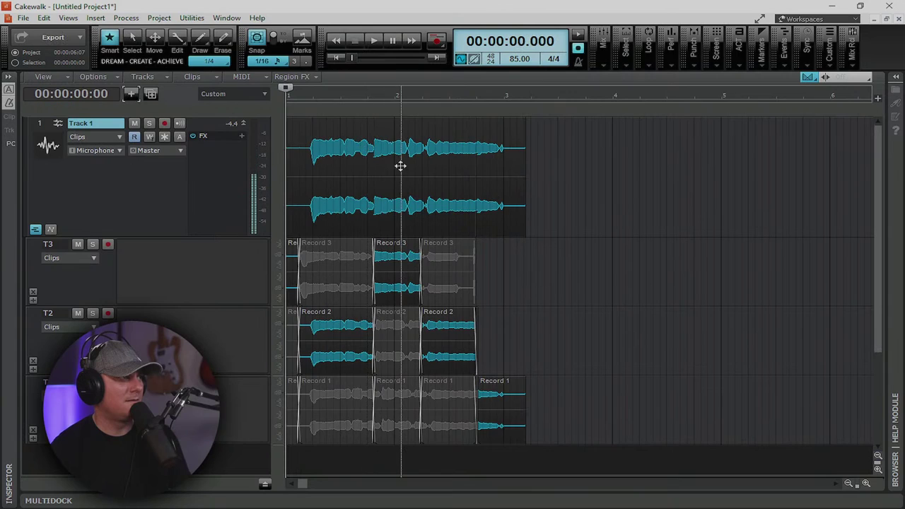
- Check the commands for the comp on Track 1's parent track, and collapse the take lanes
click(401, 165)
right_click(402, 162)
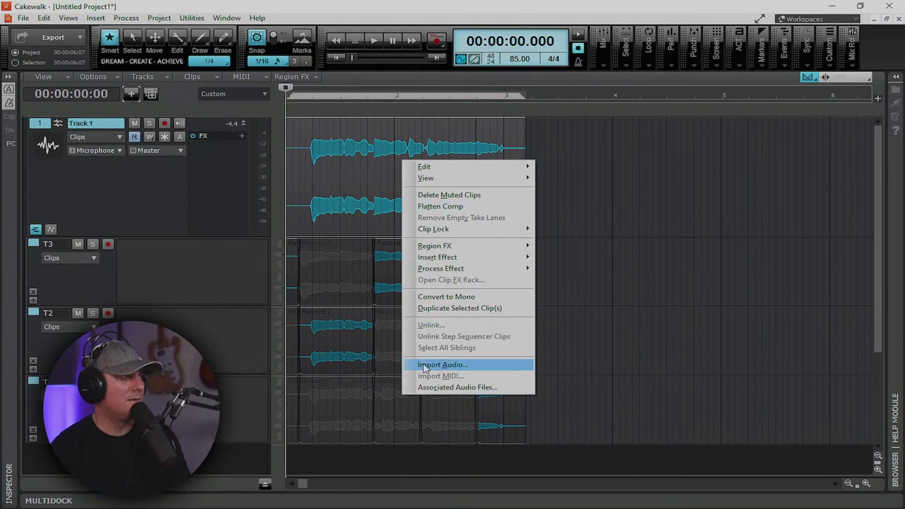
click(437, 209)
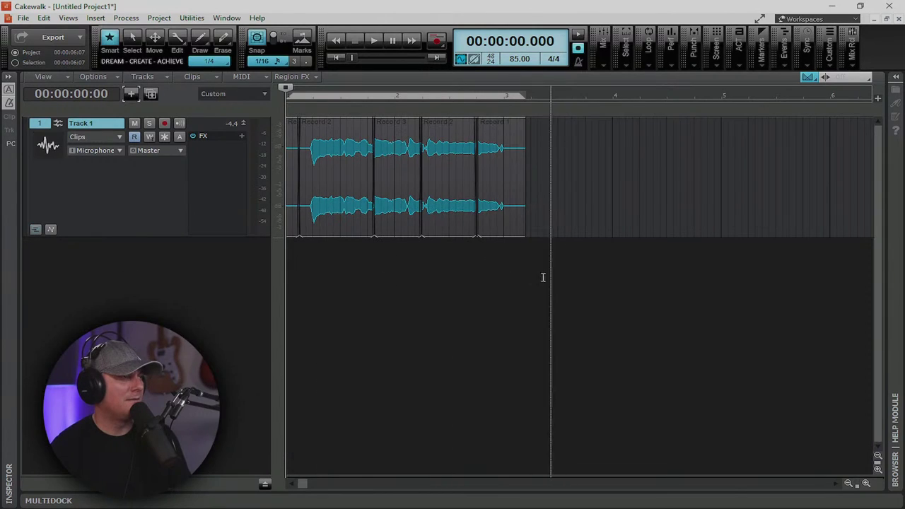
- Select all of Track 1's comped clips and bounce them to a single clip
click(450, 158)
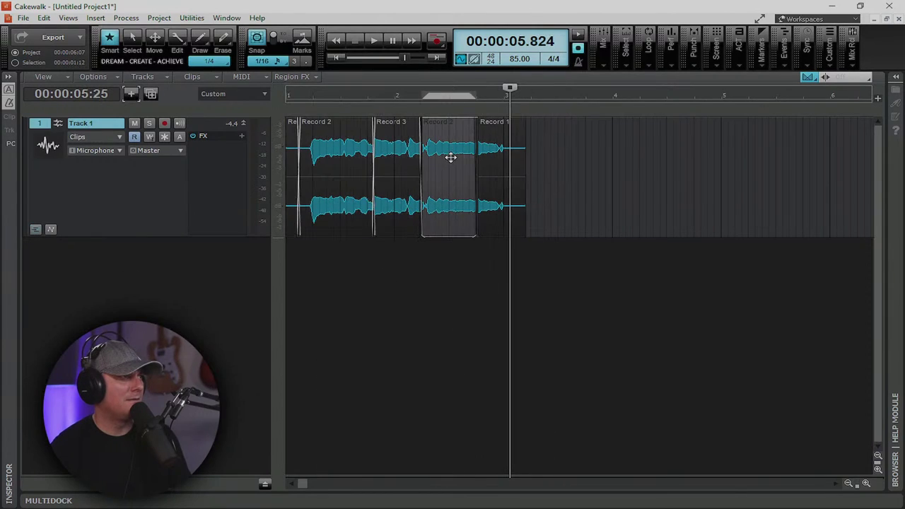
click(39, 123)
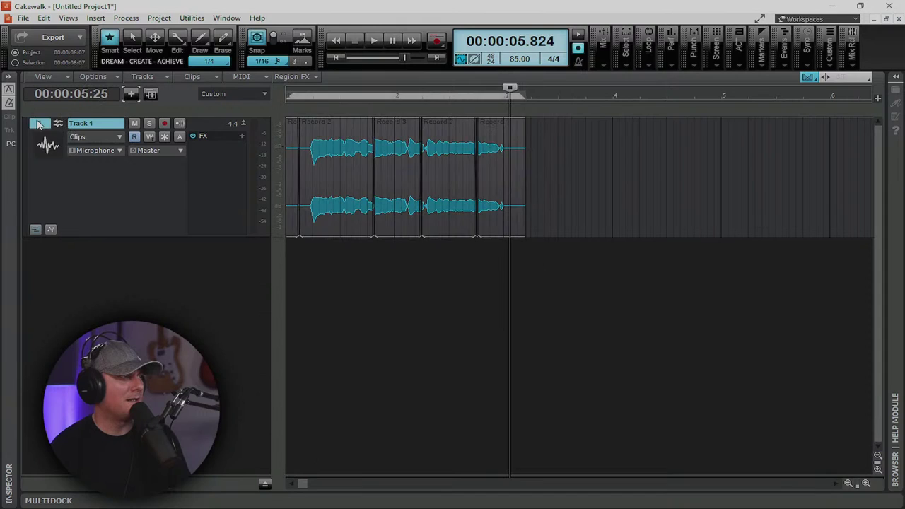
right_click(446, 132)
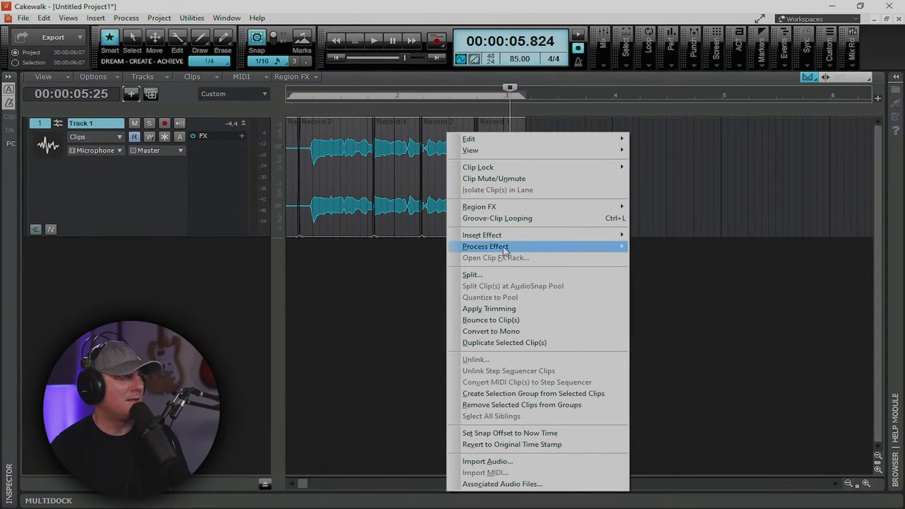
click(497, 319)
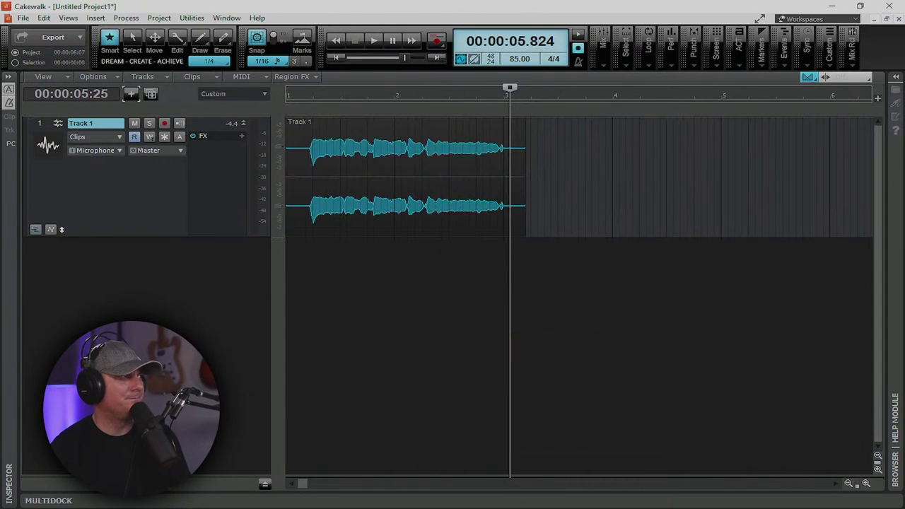
- Expand Track 1's take lanes to inspect the bounced clip, and undo the bounce
click(35, 230)
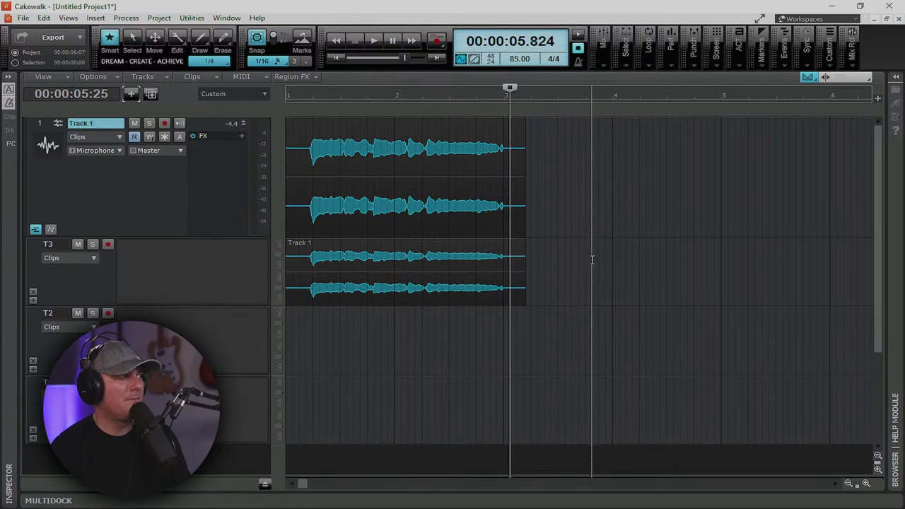
key(ctrl+z)
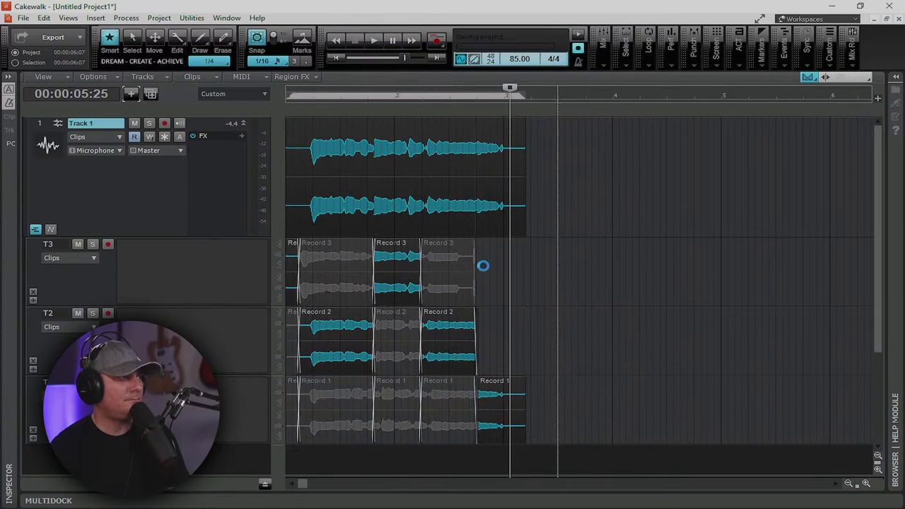
scroll(495, 278, up, 2)
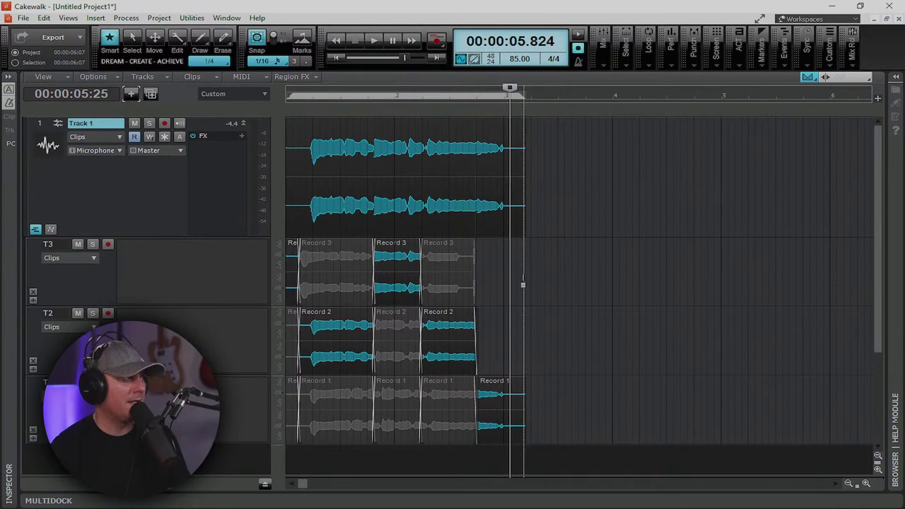
- Review the Flatten Comp command on Track 1's parent track, and return the playhead to the project start
right_click(370, 141)
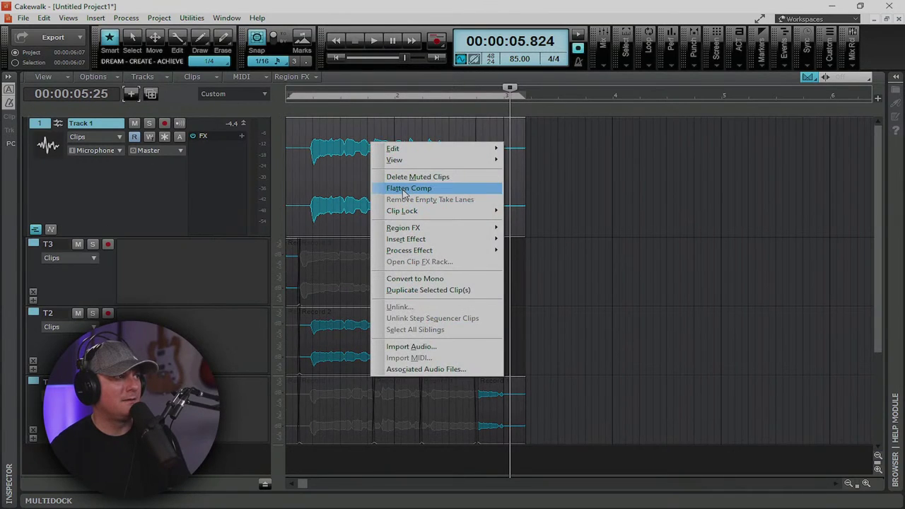
right_click(353, 142)
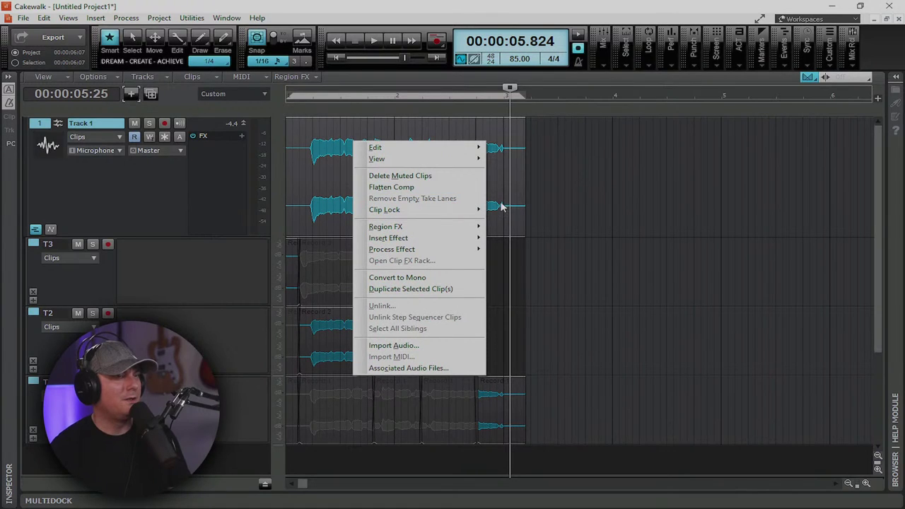
click(537, 167)
click(335, 58)
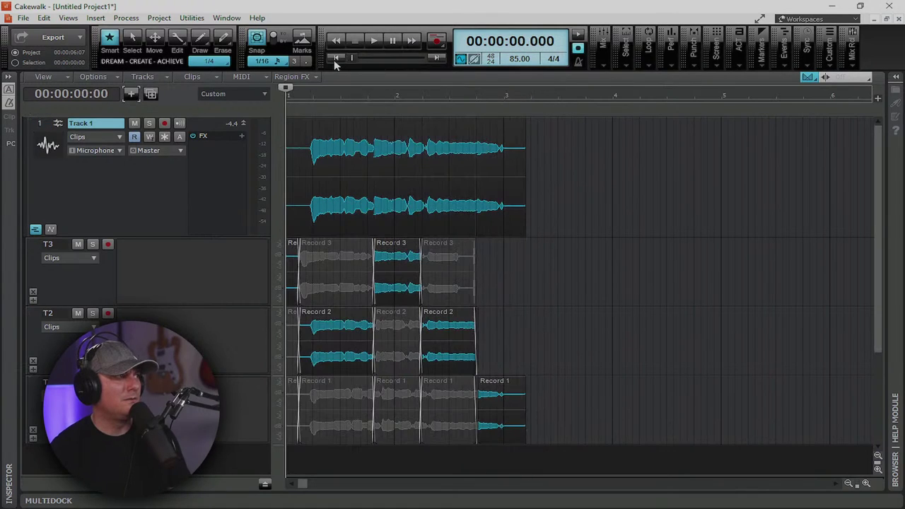
- Collapse the take lanes, select all of Track 1's comped clips and check the Bounce to Clip(s) command for them
click(34, 228)
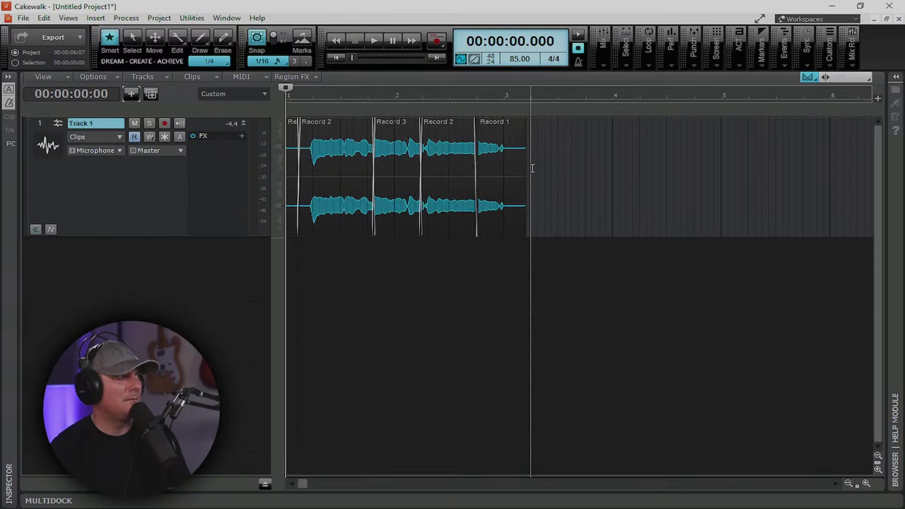
drag(533, 169, 282, 164)
right_click(328, 148)
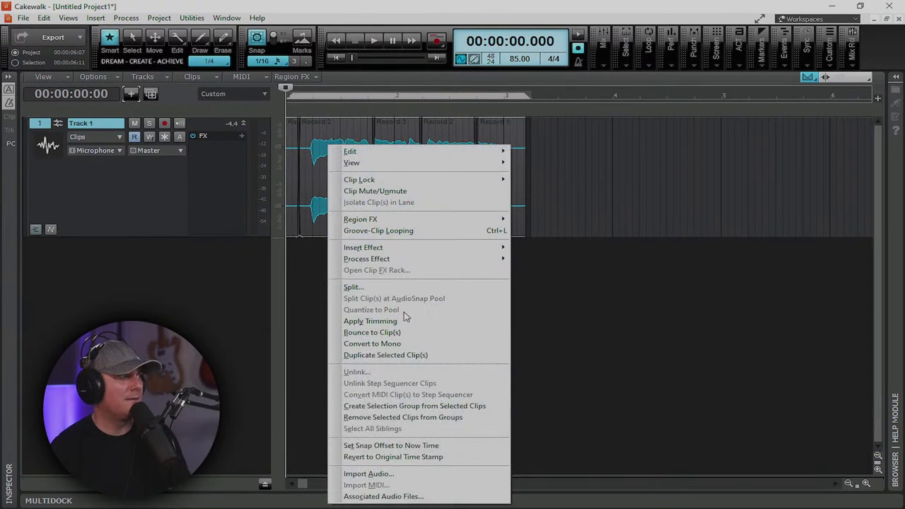
click(309, 251)
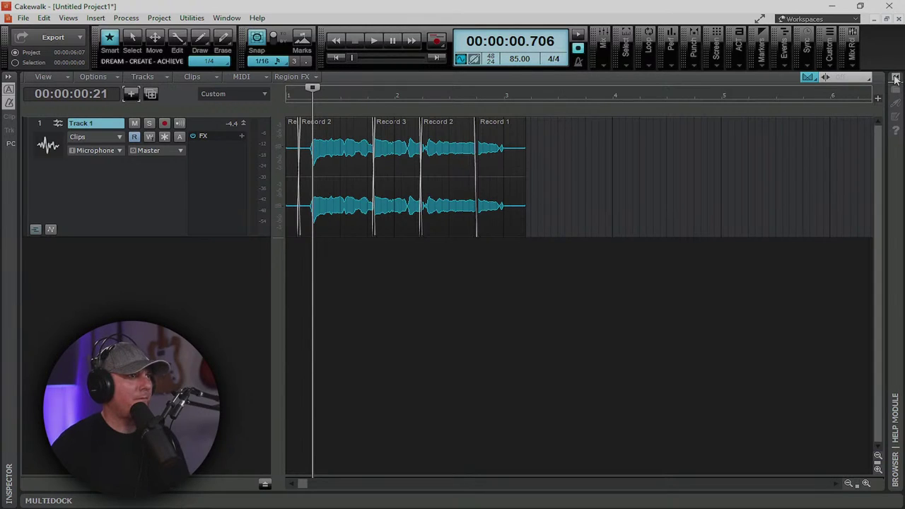
- Open the Console View and expand the ProChannel on Track 1's strip
click(68, 18)
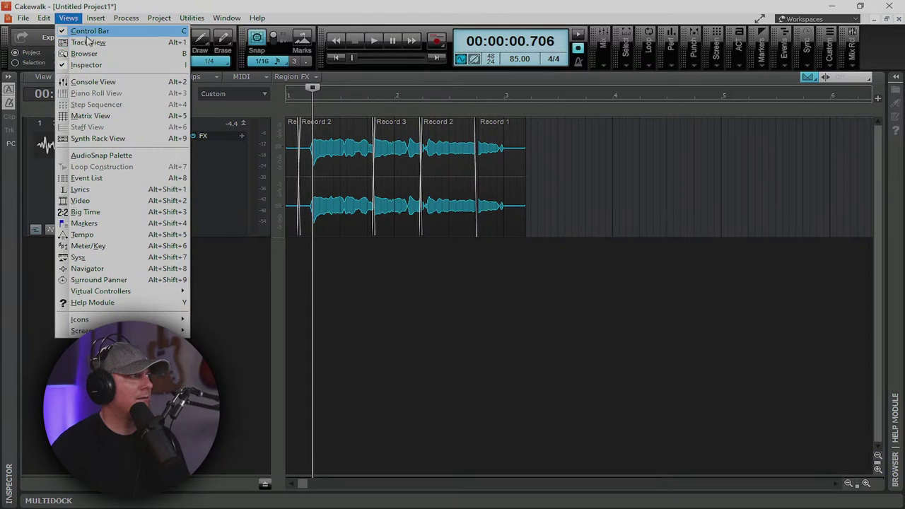
click(94, 82)
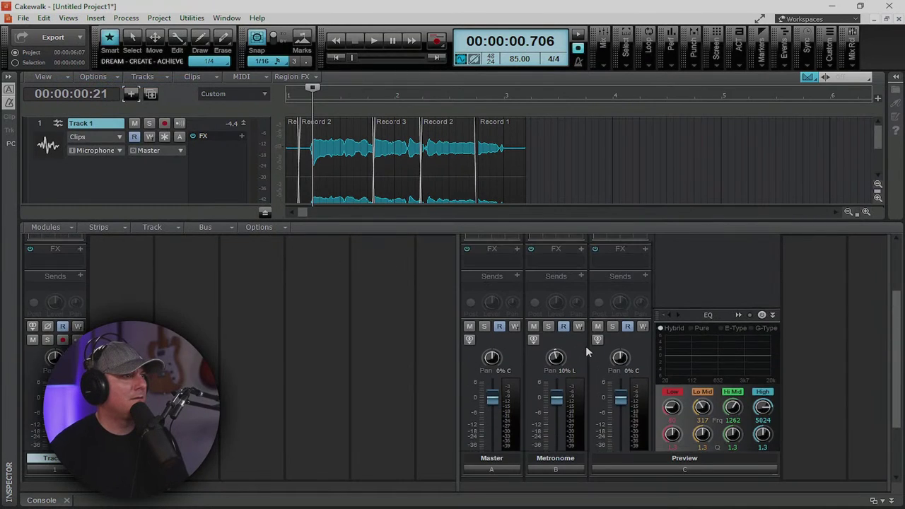
scroll(570, 339, up, 3)
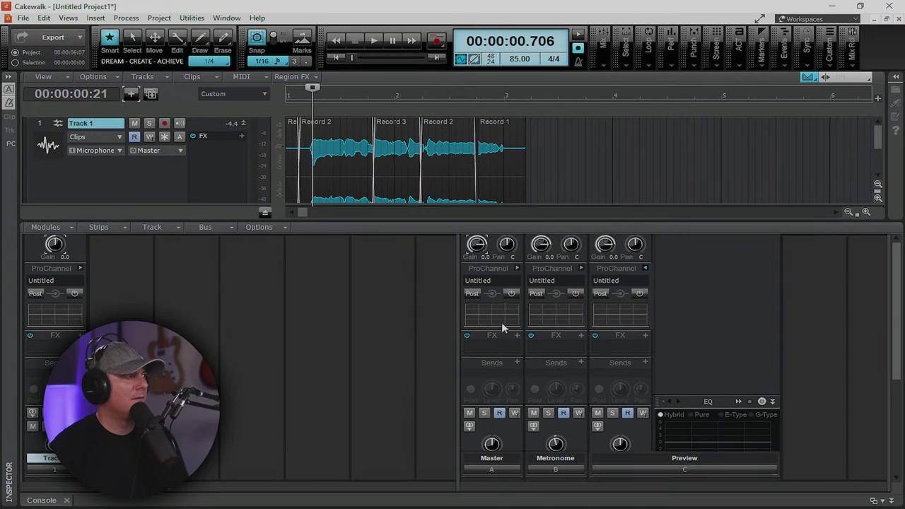
click(80, 269)
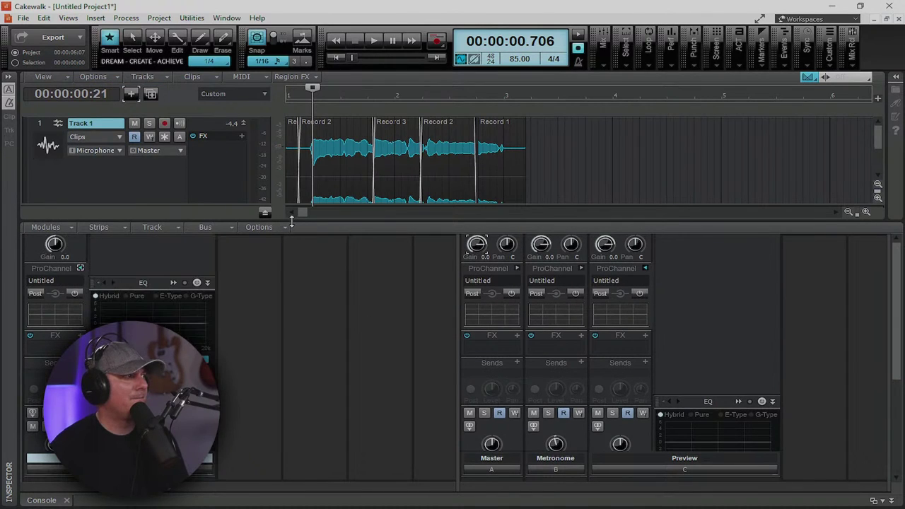
- Reduce the console's height, turn on Track 1's ProChannel and its EQ, and look through the channel strips
drag(291, 222, 290, 255)
scroll(252, 359, up, 5)
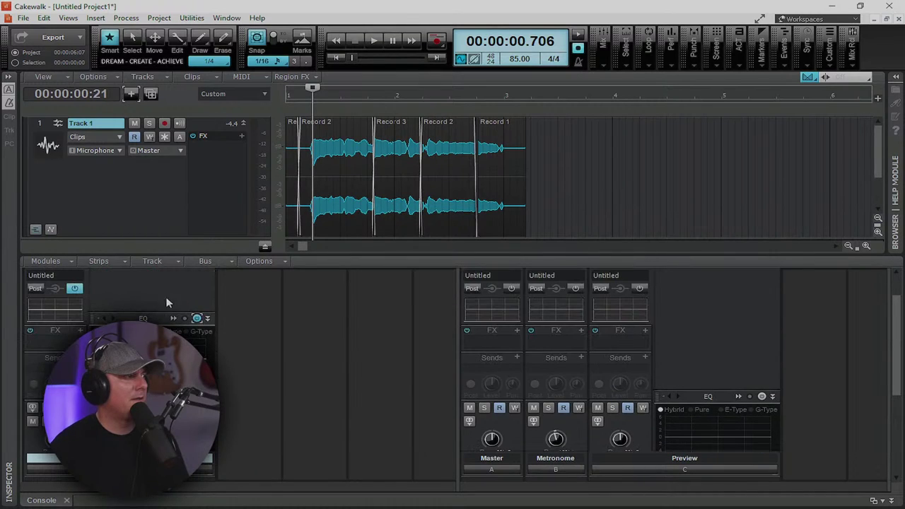
scroll(149, 298, down, 5)
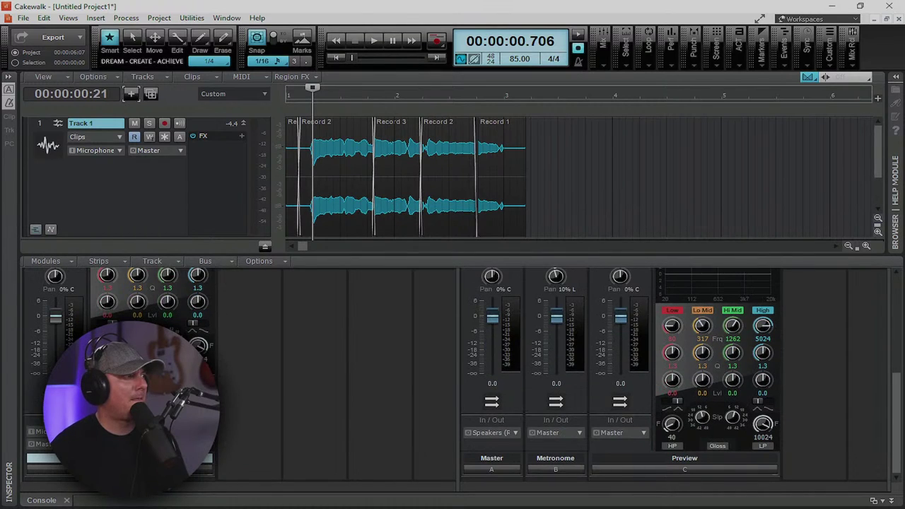
scroll(333, 354, up, 5)
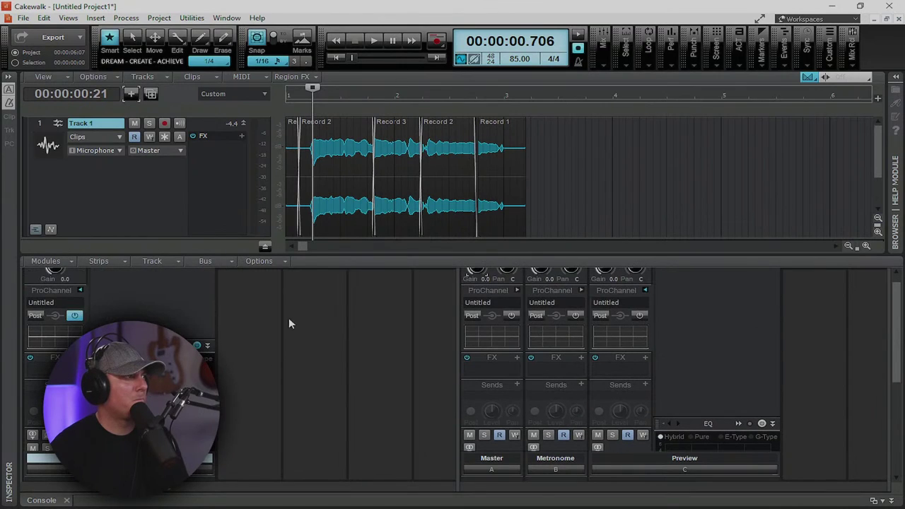
- Insert an empty FX Chain in Track 1's FX rack and move its window over the clips and console
right_click(227, 157)
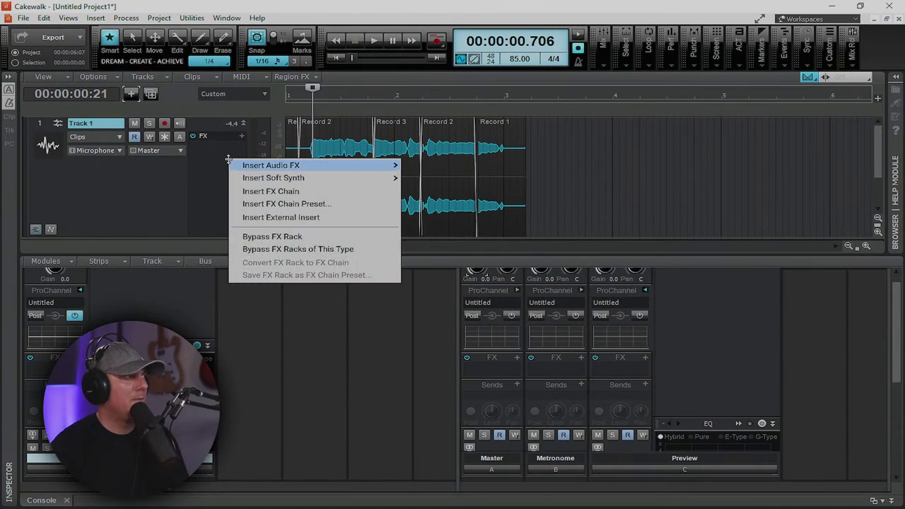
mouse_move(262, 167)
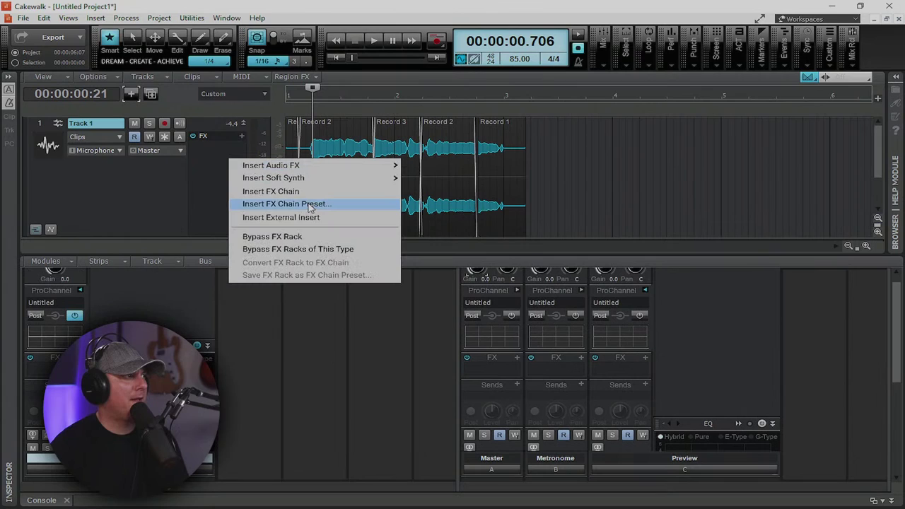
click(304, 191)
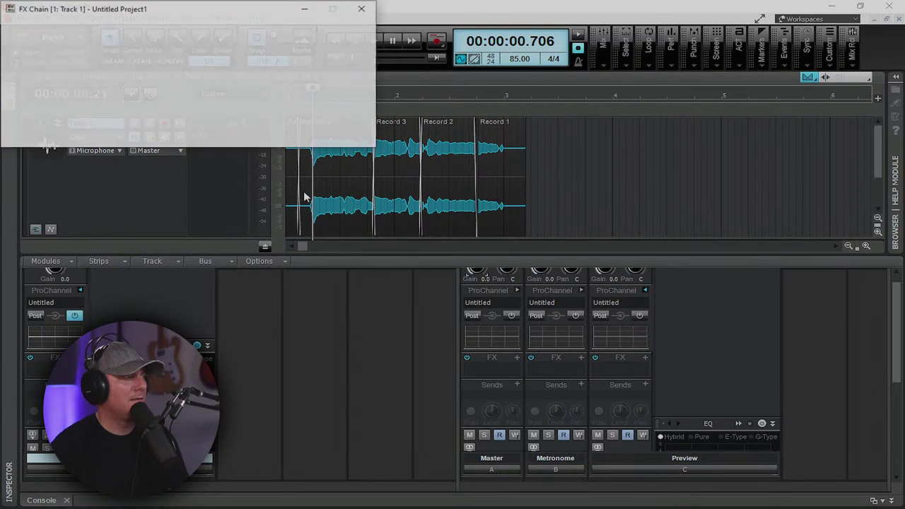
drag(219, 10, 659, 195)
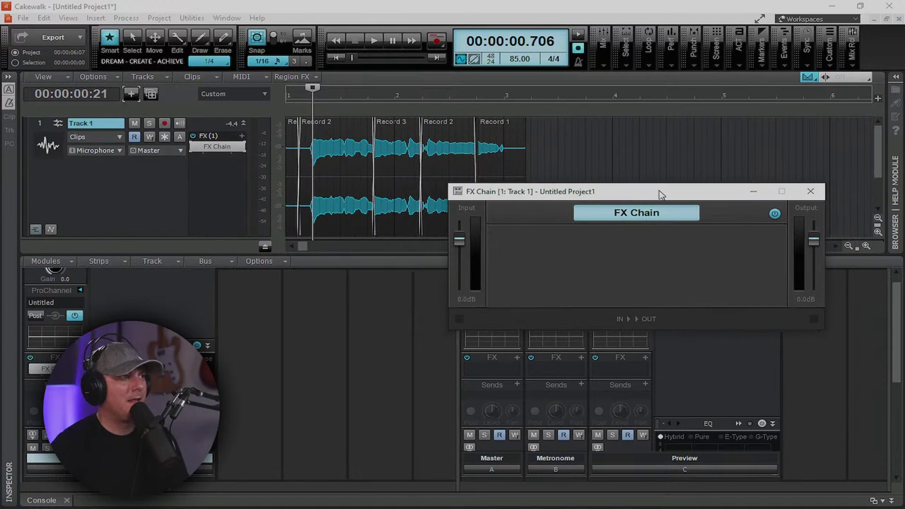
right_click(626, 268)
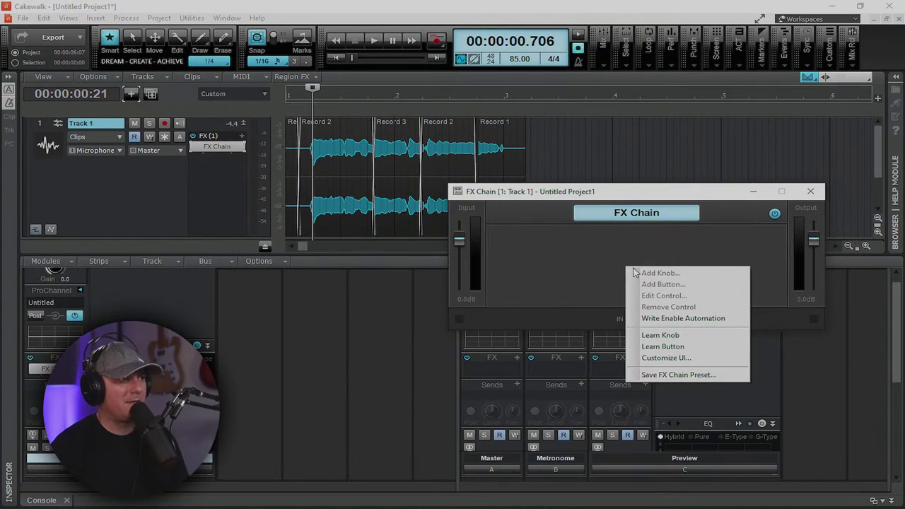
click(552, 249)
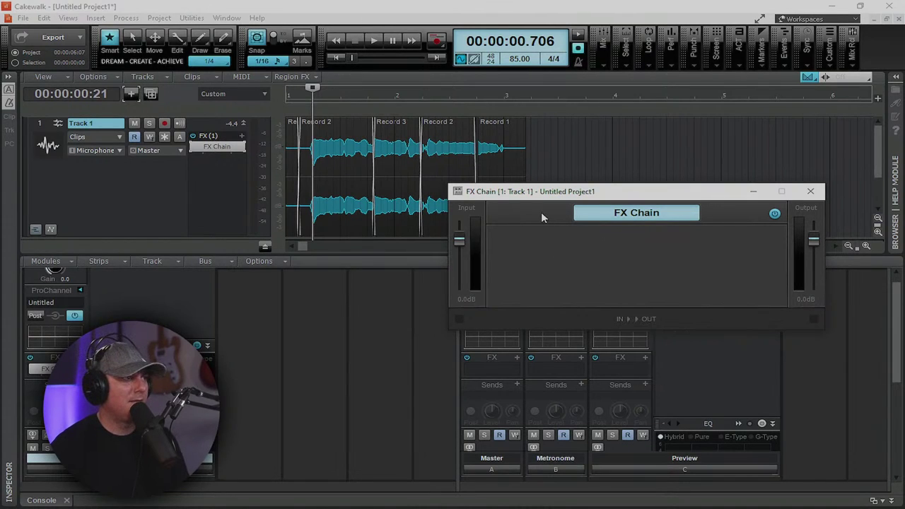
right_click(583, 320)
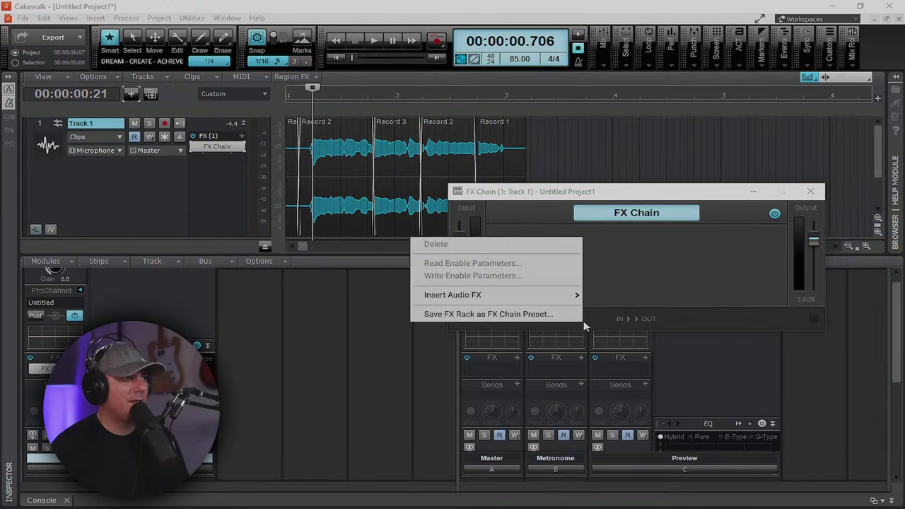
click(681, 323)
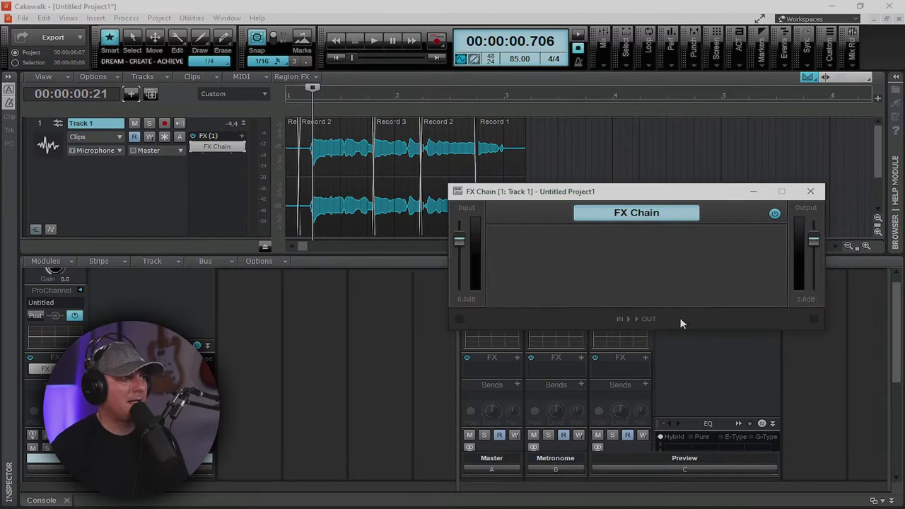
right_click(612, 278)
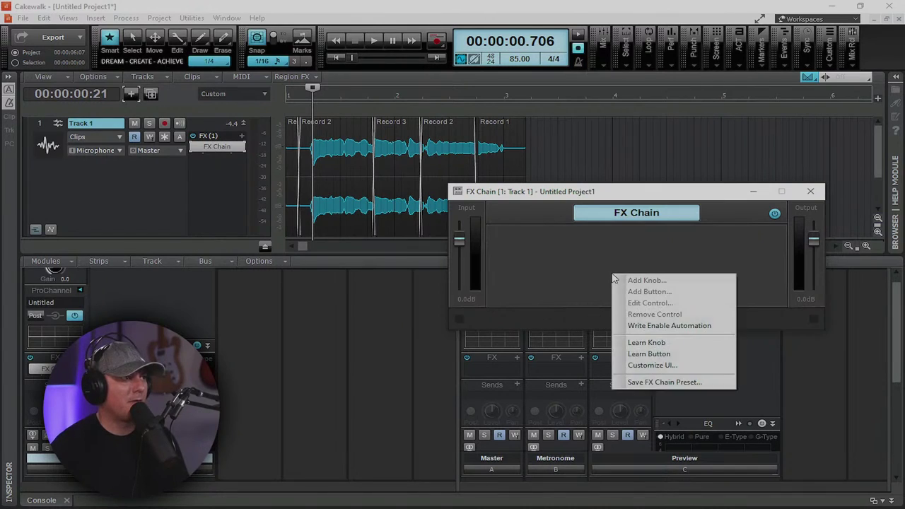
click(593, 324)
- Insert the VX-64 Vocal Strip from the Vocals category into the FX Chain, turn on its Compand module, and close the plug-in window
right_click(603, 322)
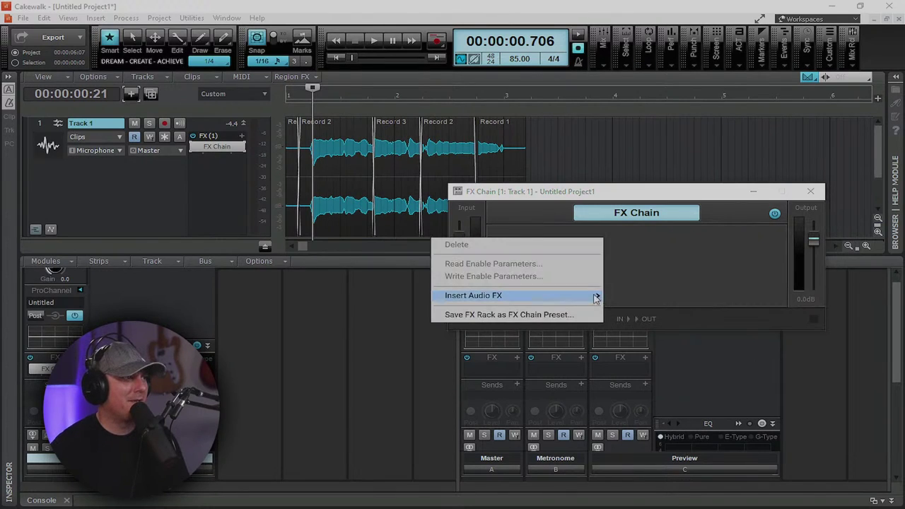
mouse_move(578, 297)
mouse_move(679, 104)
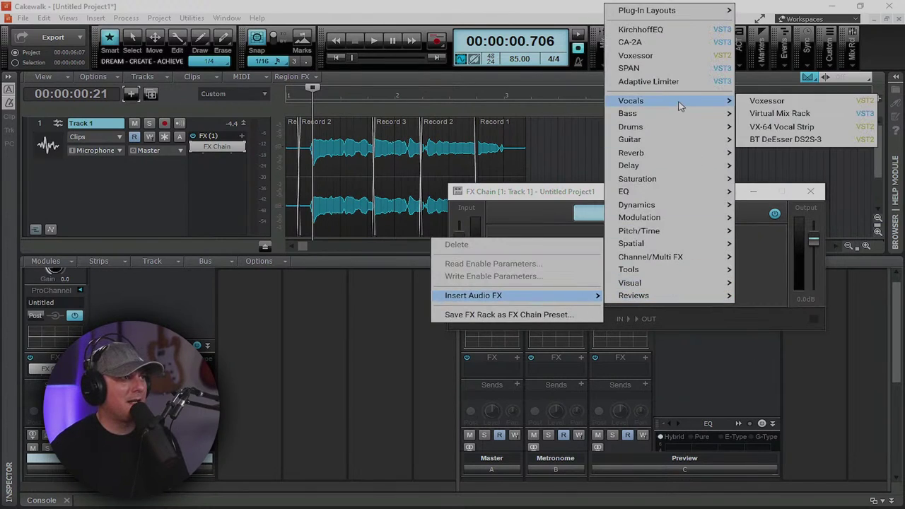
click(785, 127)
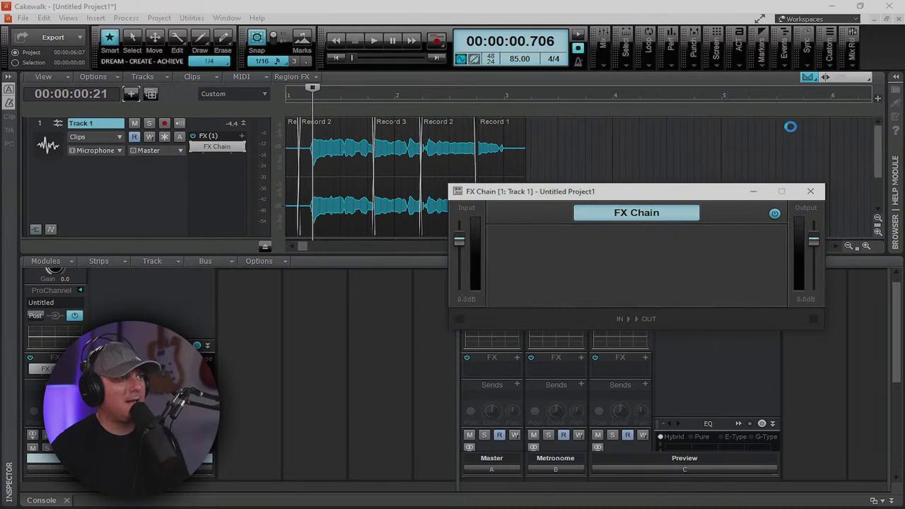
drag(833, 15, 356, 39)
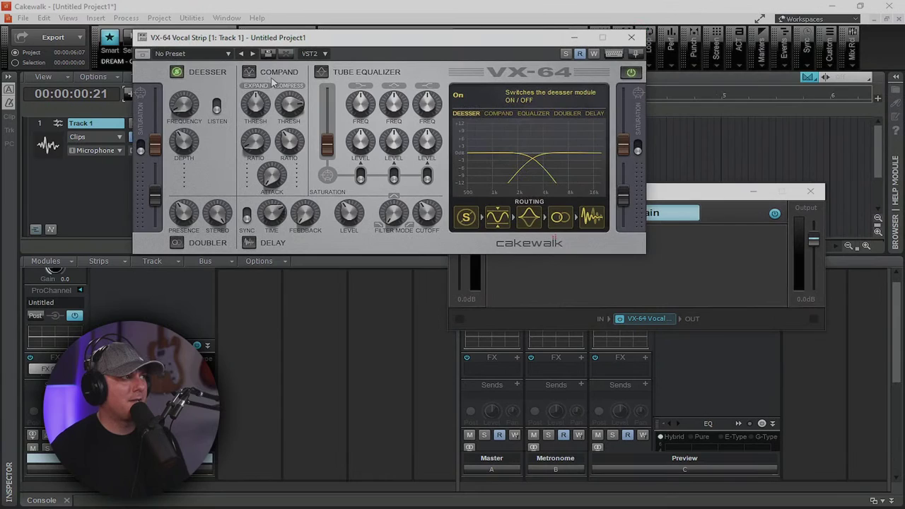
click(322, 72)
click(248, 73)
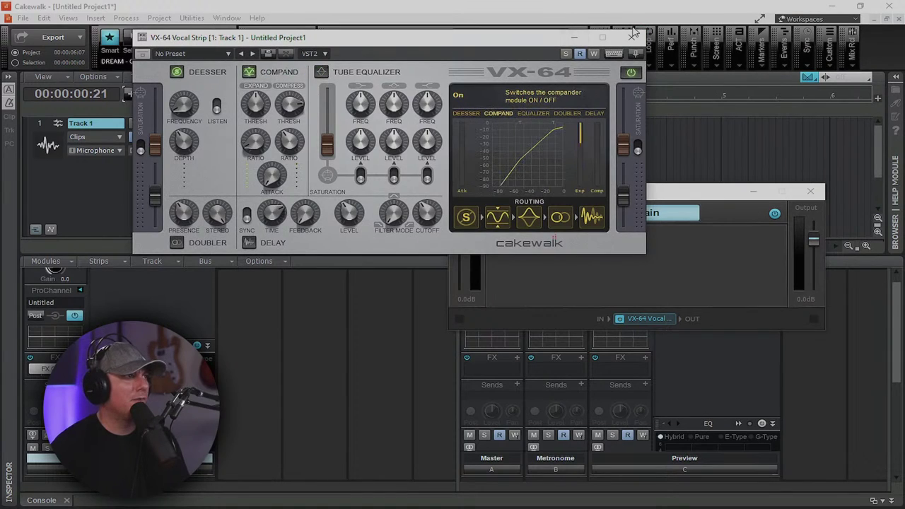
click(631, 39)
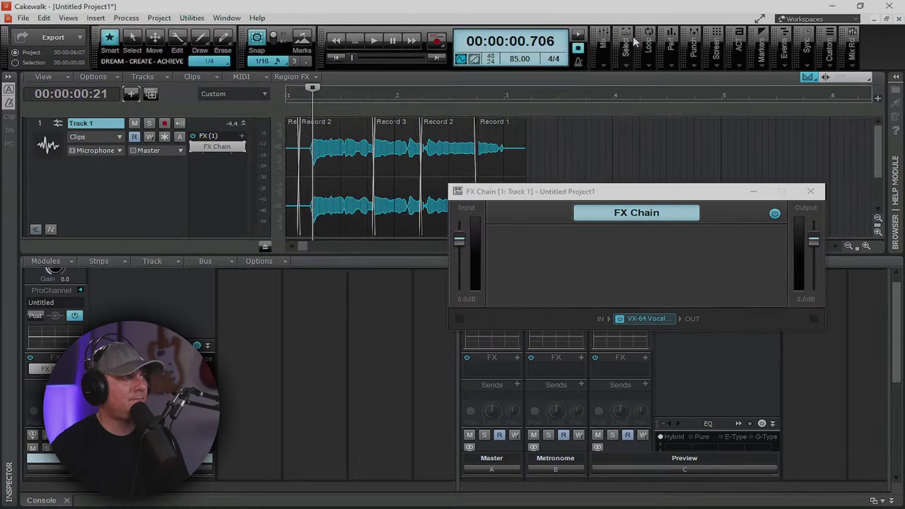
- Insert the BT DeEsser DS2S-3 after the VX-64 Vocal Strip in the FX Chain and close its window
right_click(703, 322)
mouse_move(665, 296)
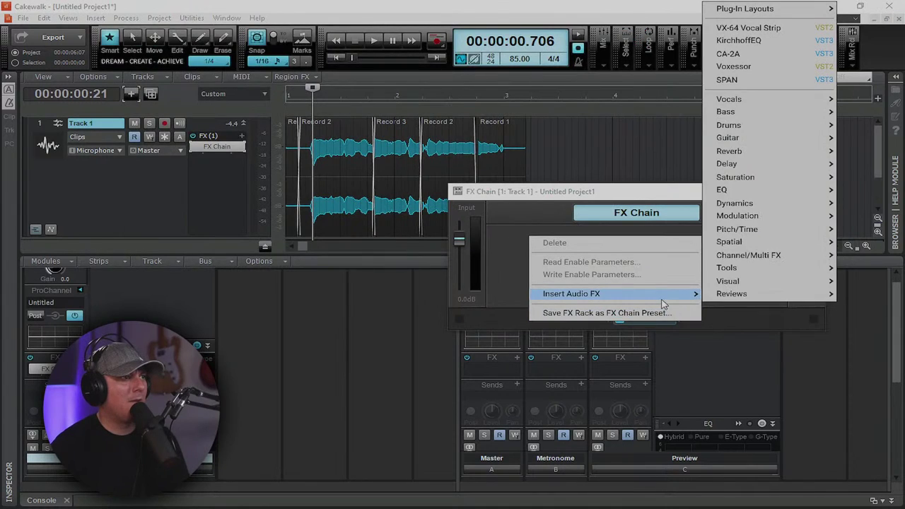
mouse_move(752, 101)
click(640, 138)
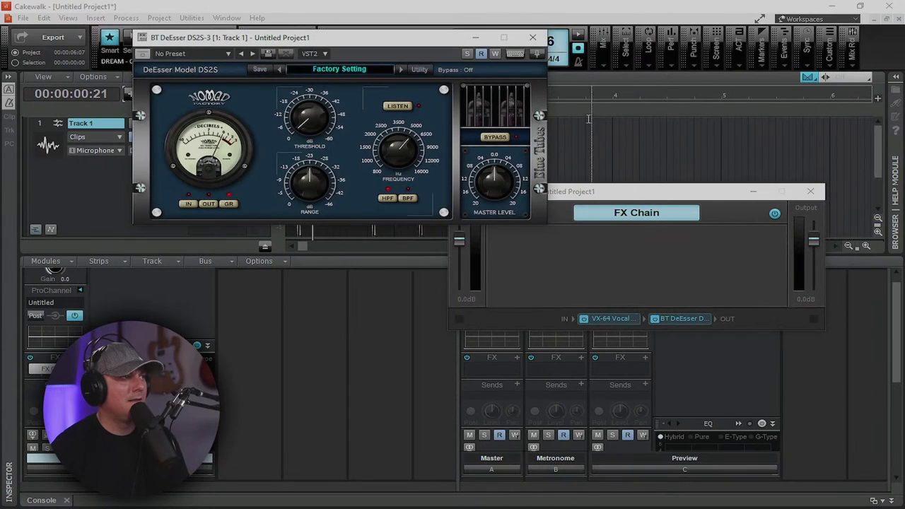
click(532, 38)
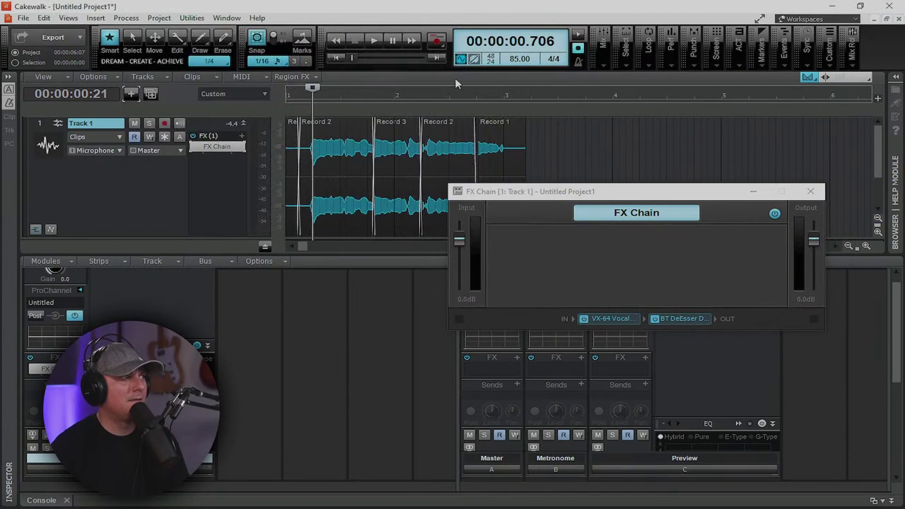
- Insert the Sie-Q equalizer between the VX-64 Vocal Strip and the BT DeEsser in the FX Chain, and close its window
right_click(688, 281)
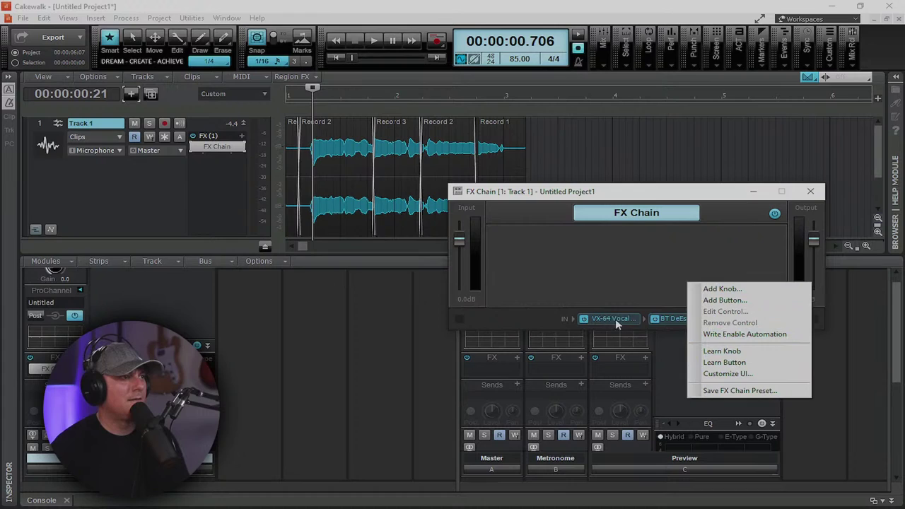
right_click(653, 324)
mouse_move(605, 307)
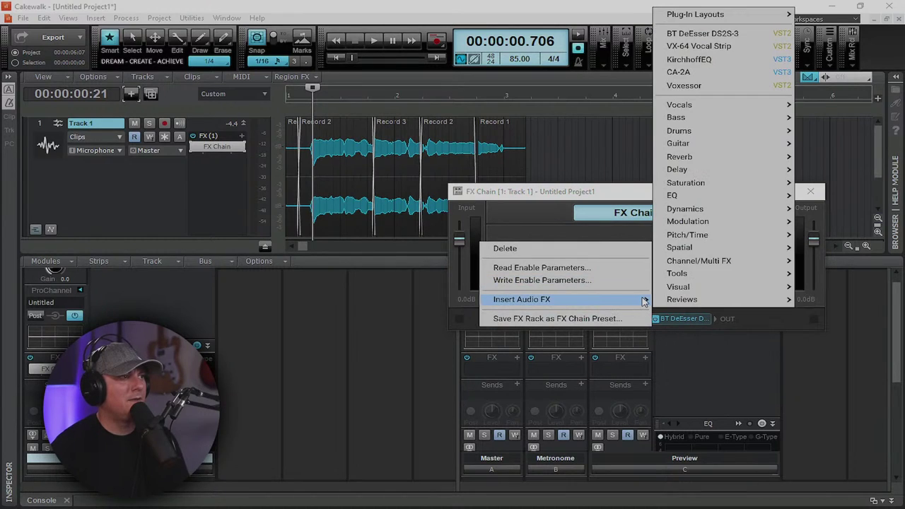
mouse_move(711, 201)
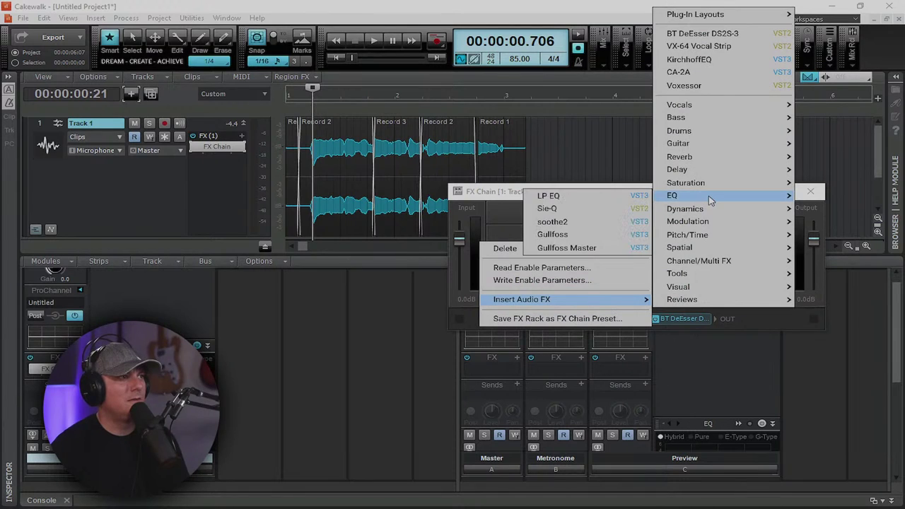
click(587, 209)
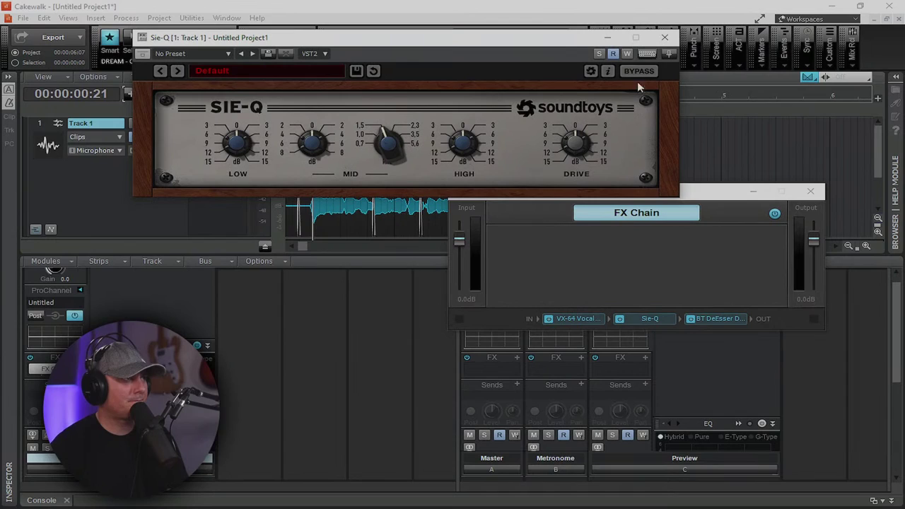
click(664, 36)
- Move the FX Chain window up over the tracks and try shifting the VX-64 and Sie-Q plug-ins within the chain
drag(632, 193, 532, 89)
mouse_move(545, 218)
mouse_down()
mouse_move(485, 216)
mouse_move(551, 215)
mouse_up()
mouse_move(472, 214)
mouse_down()
mouse_move(656, 228)
mouse_move(475, 215)
mouse_up()
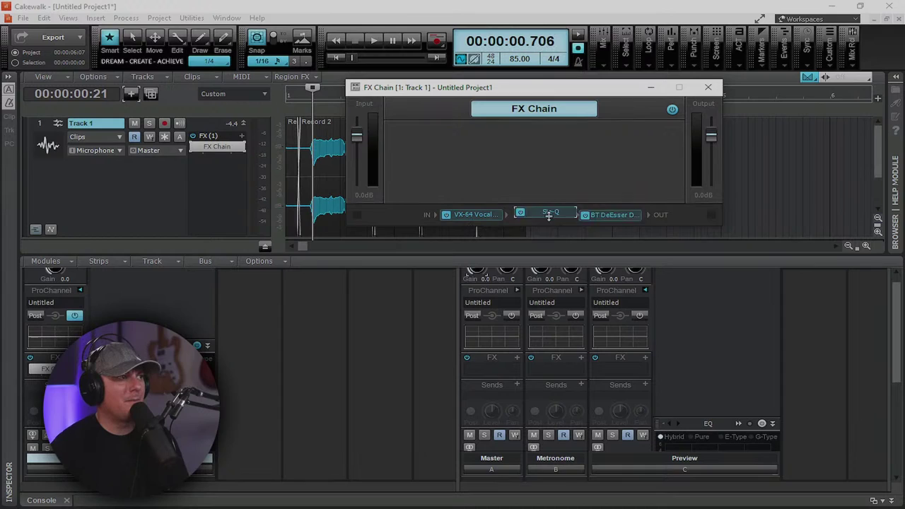
drag(549, 216, 525, 223)
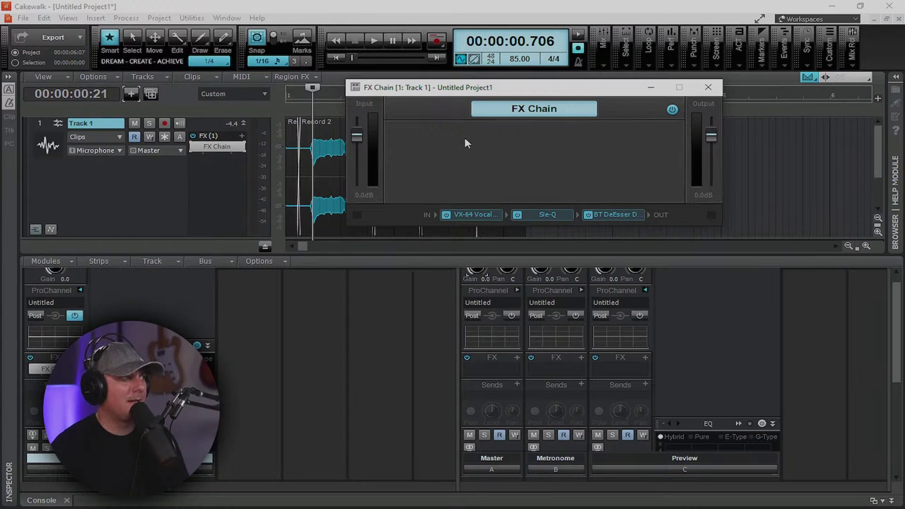
right_click(138, 305)
click(115, 283)
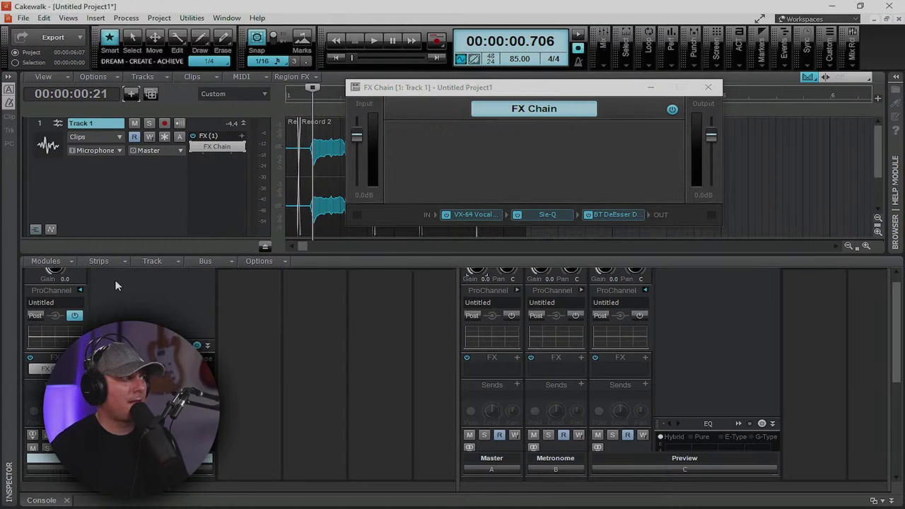
- Add a knob named "DeESS !" to the FX Chain, assigned to the VX-64 Vocal Strip's DeEsser Depth parameter
right_click(474, 184)
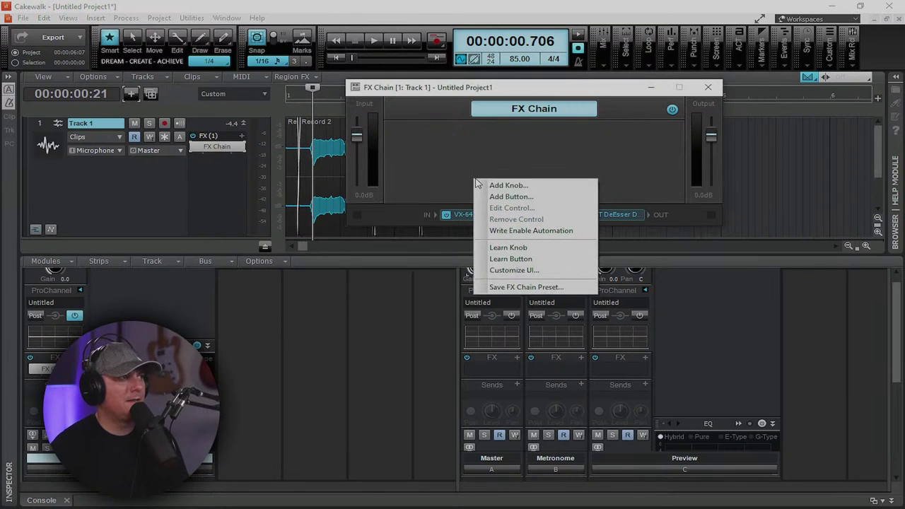
click(509, 186)
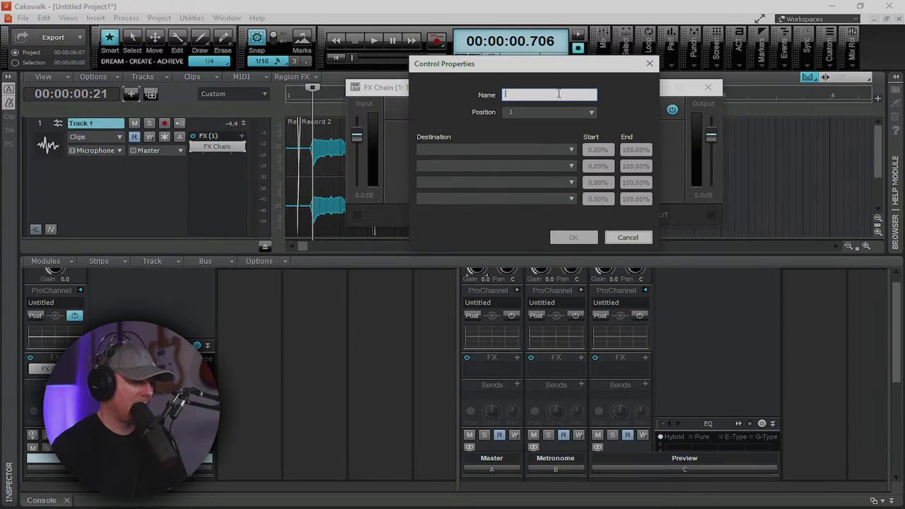
text(DeESS I)
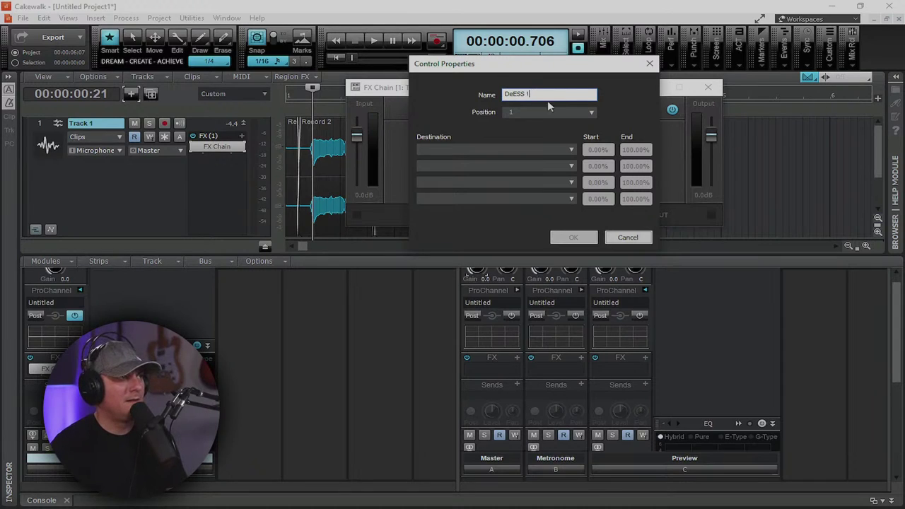
click(537, 150)
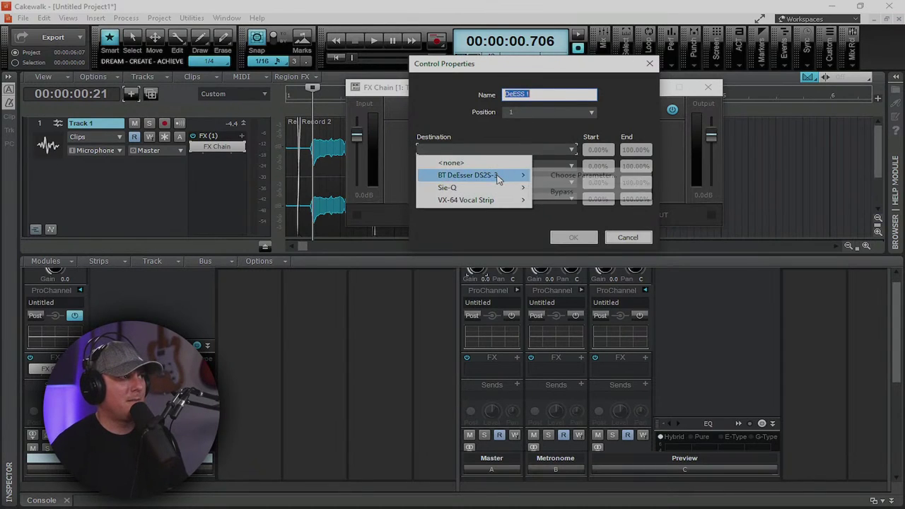
mouse_move(503, 201)
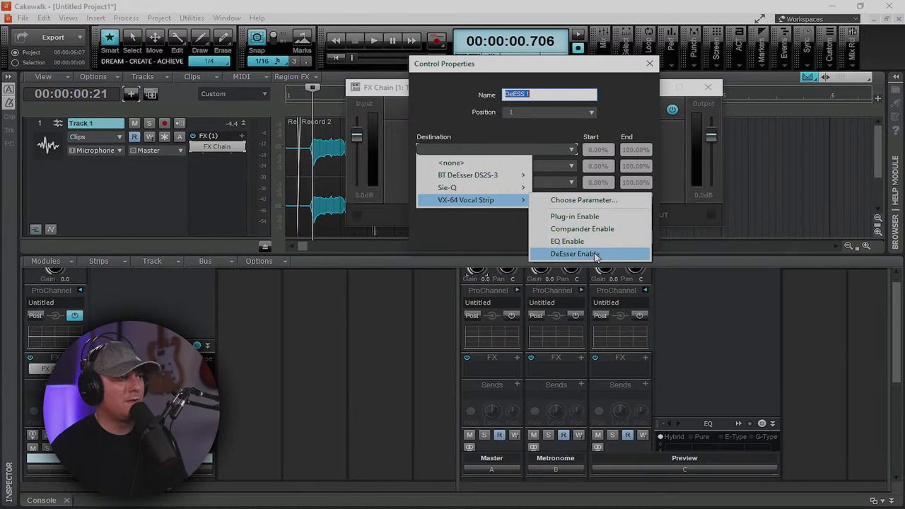
click(586, 201)
drag(575, 115, 575, 149)
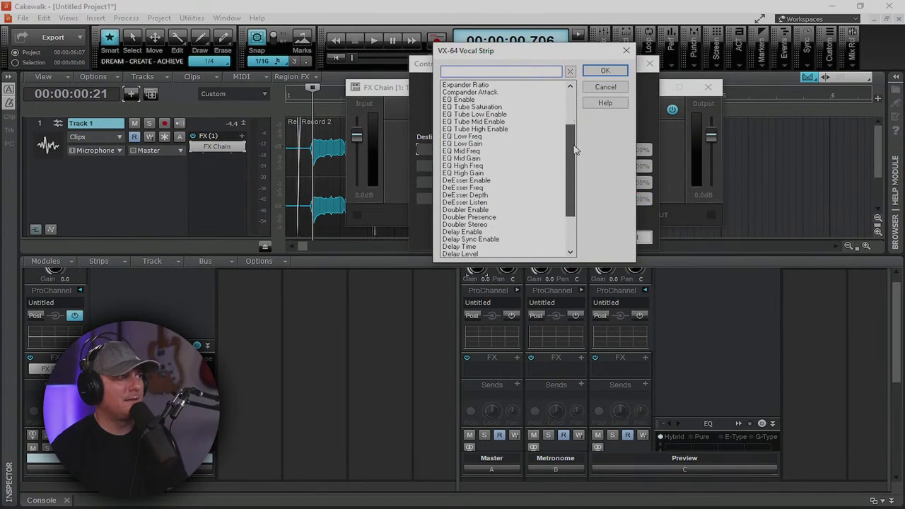
click(487, 196)
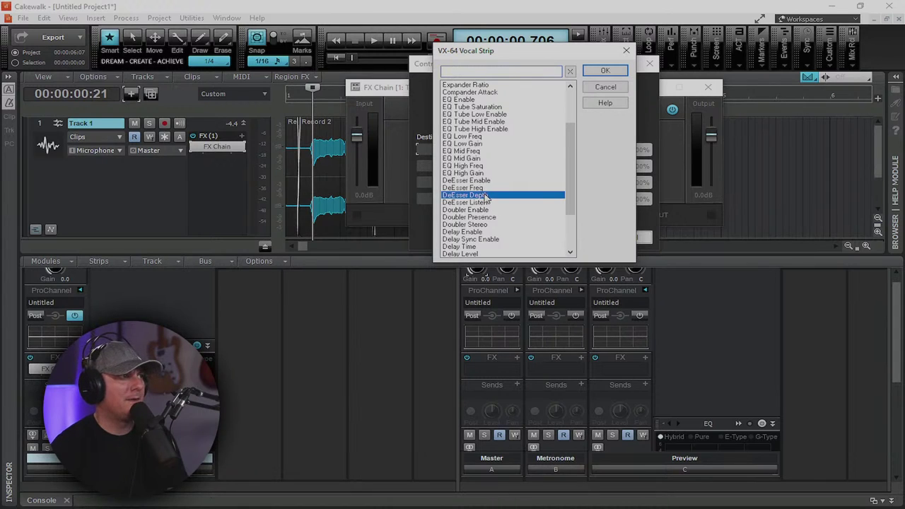
click(594, 78)
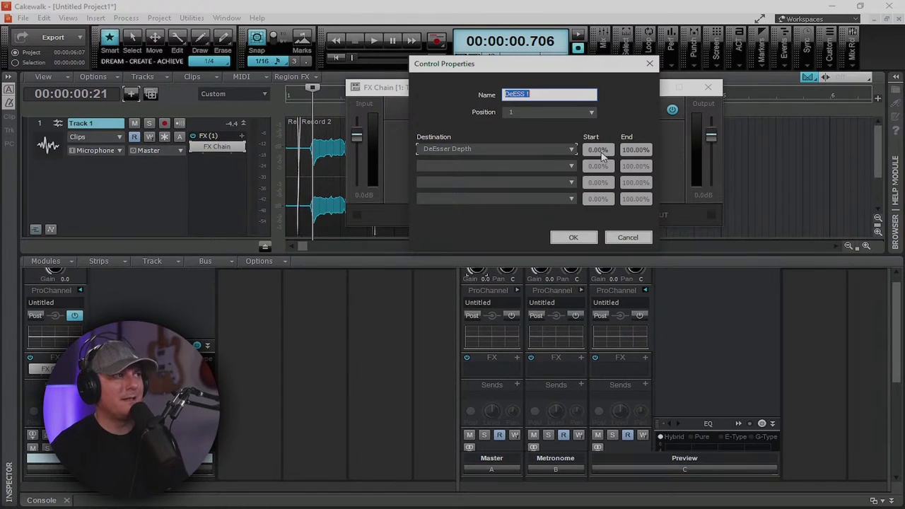
click(582, 236)
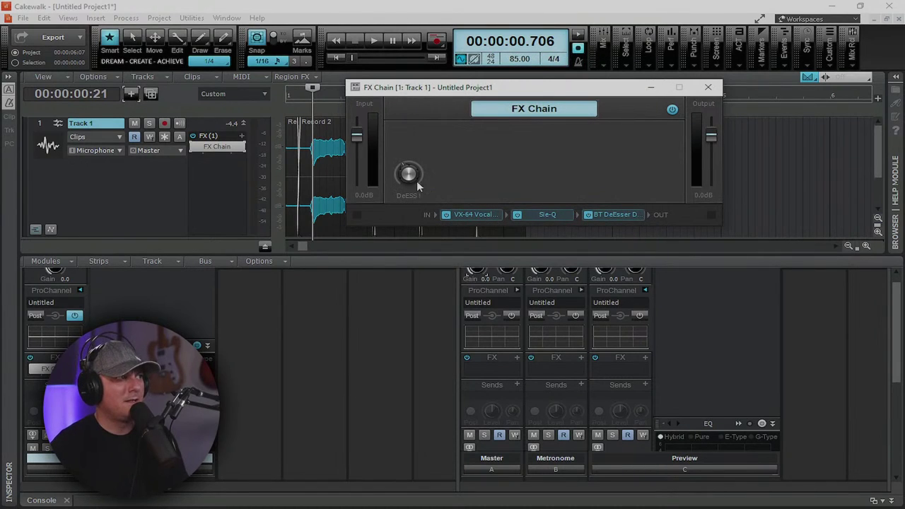
mouse_move(409, 176)
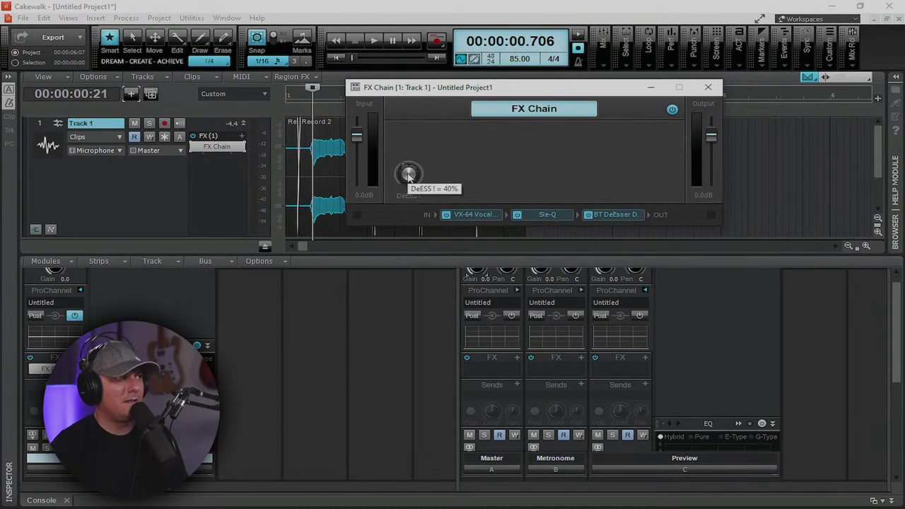
- Open the VX-64 Vocal Strip beside the FX Chain and turn the DeESS ! knob to test its control of the DeEsser Depth
double_click(474, 213)
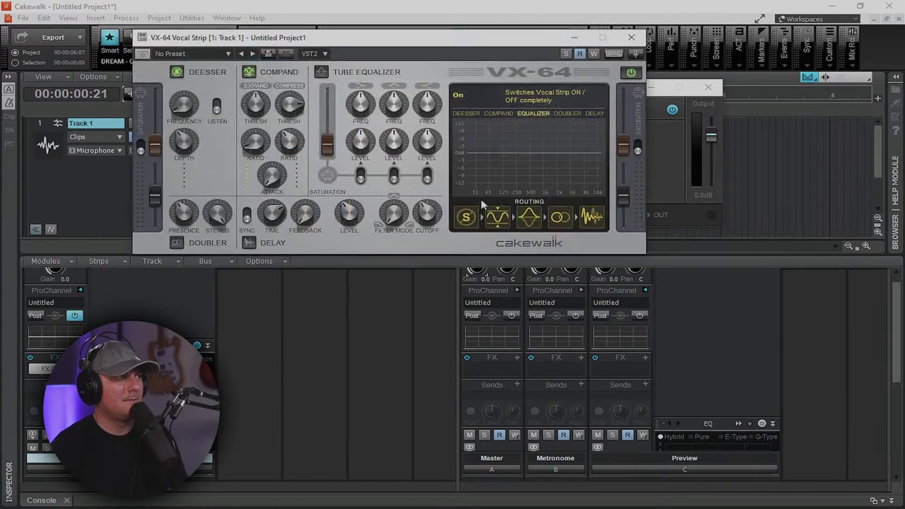
drag(378, 37, 776, 30)
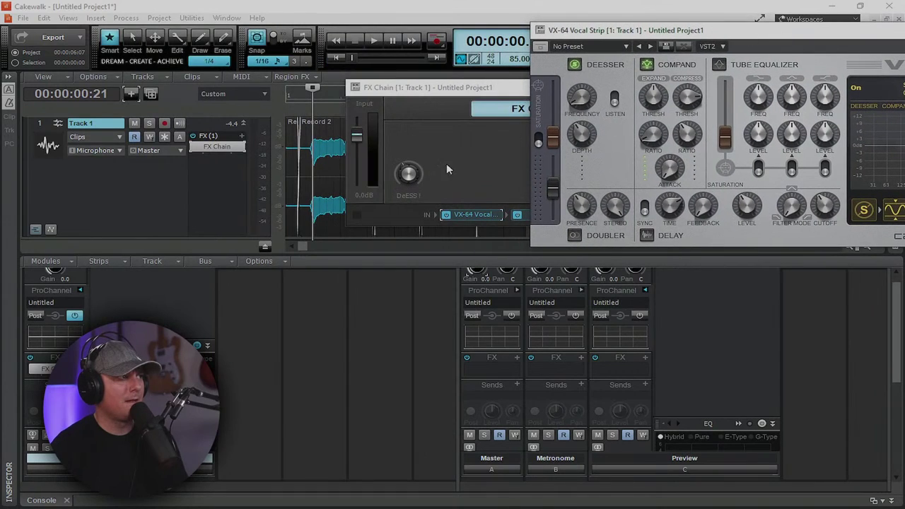
click(408, 177)
drag(508, 89, 262, 67)
drag(160, 158, 203, 158)
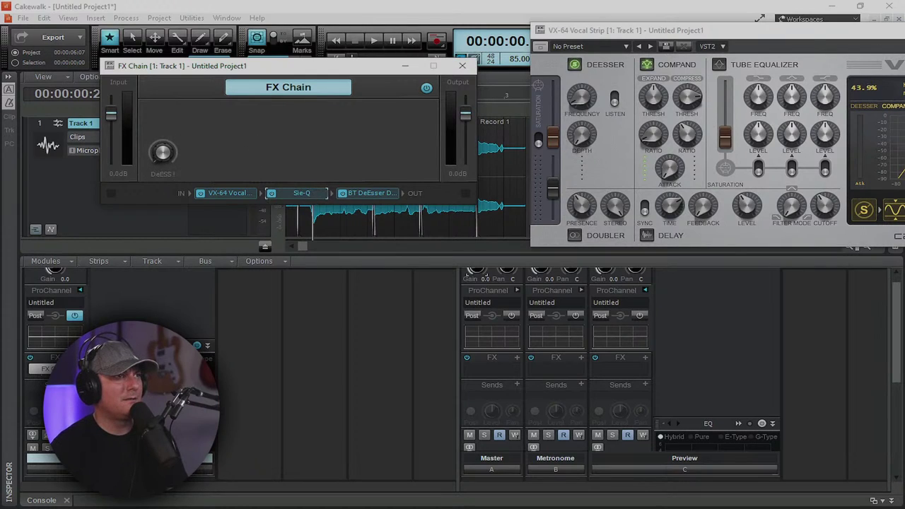
- Add a button named Mute to the FX Chain, assigned to the BT DeEsser DS2S-3's Master Level parameter
click(309, 154)
right_click(216, 142)
click(255, 161)
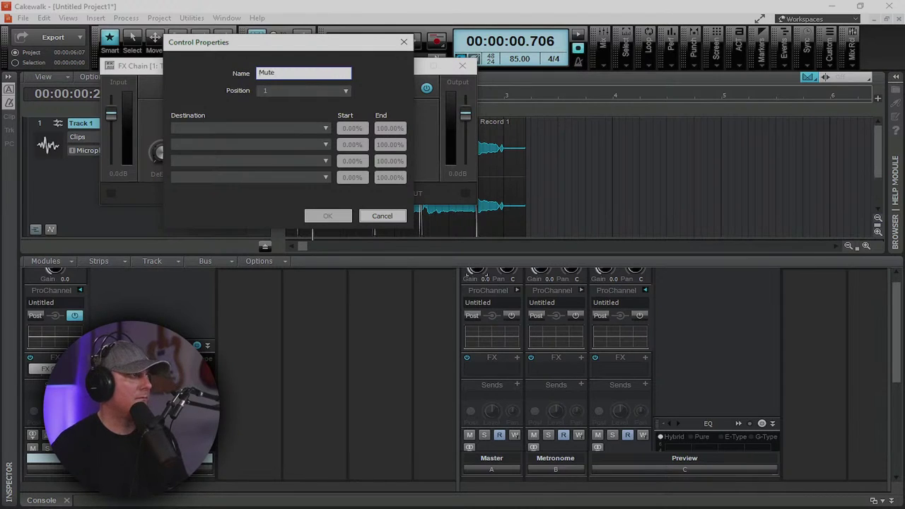
click(294, 128)
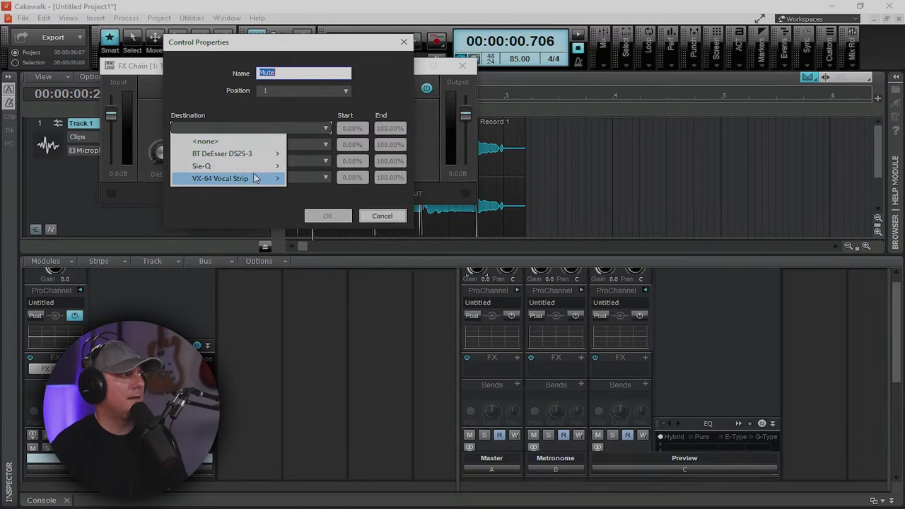
mouse_move(257, 161)
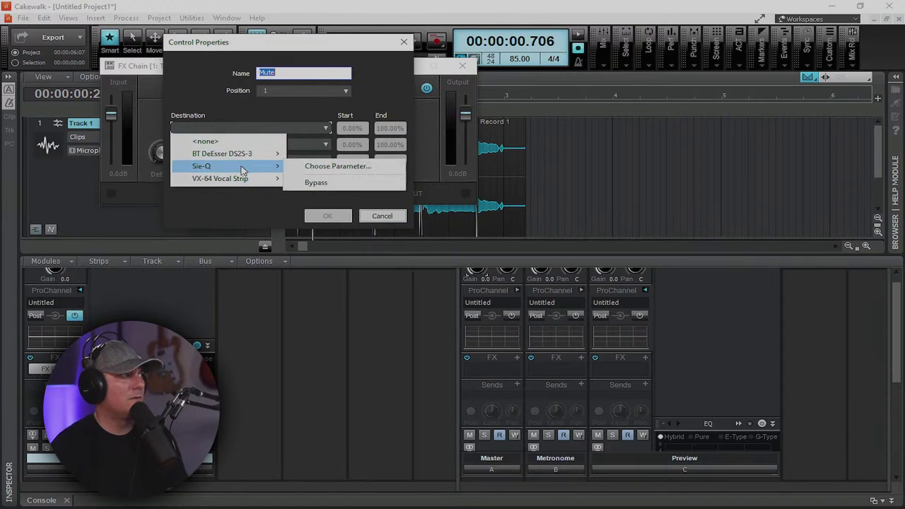
mouse_move(244, 153)
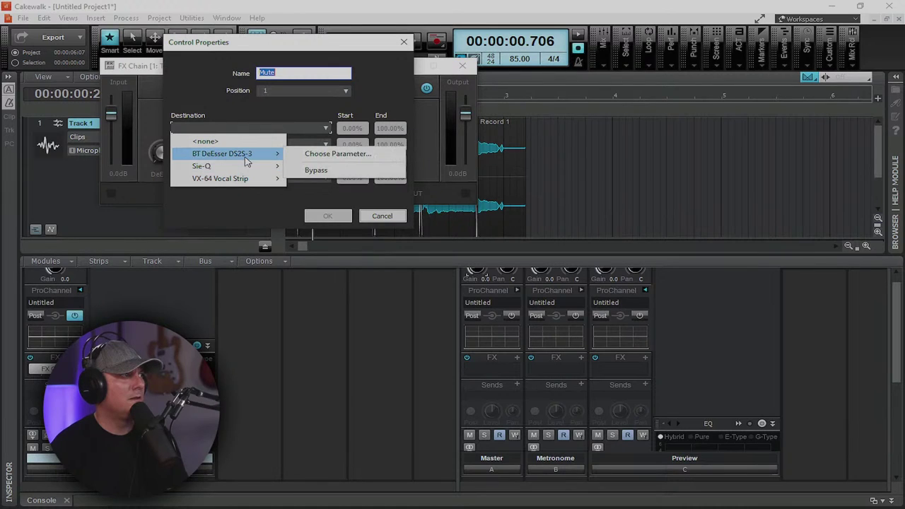
click(324, 157)
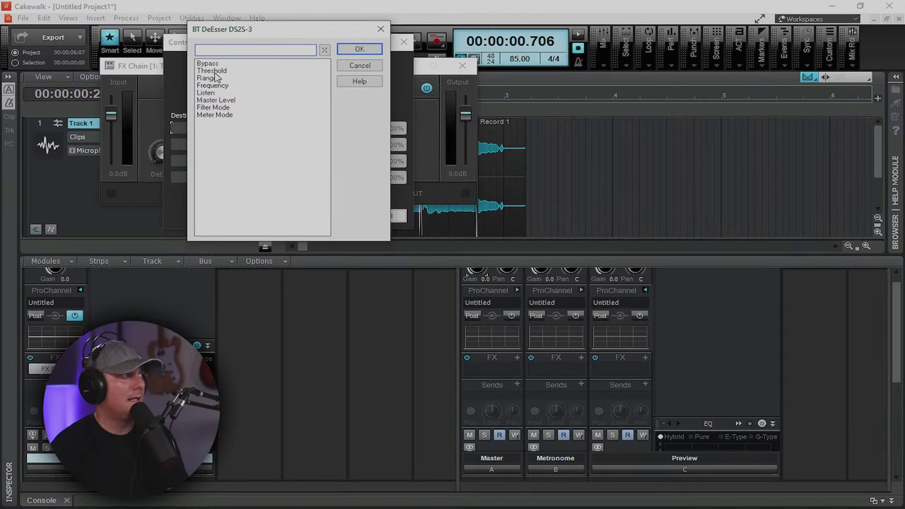
click(216, 101)
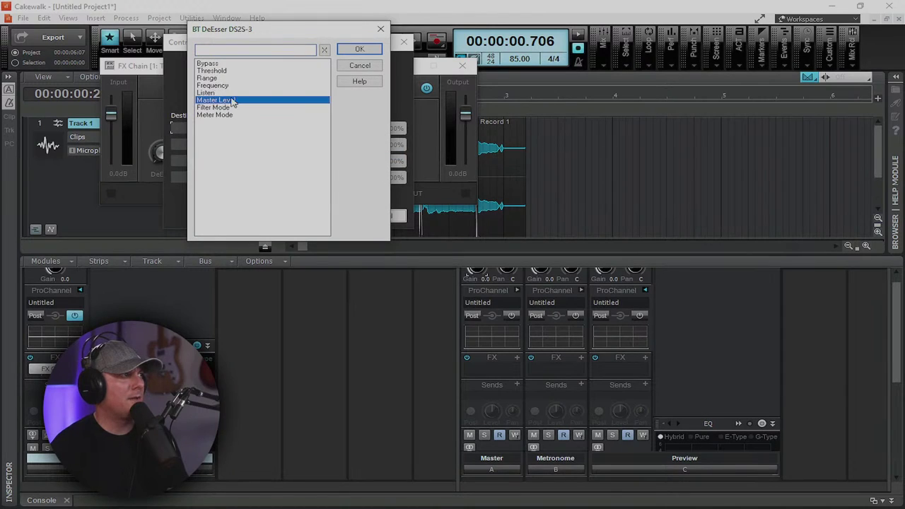
click(358, 50)
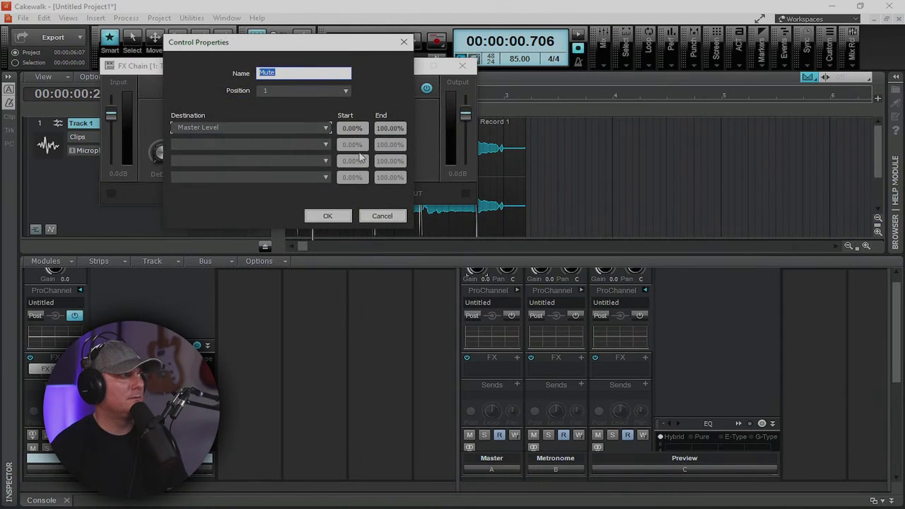
click(346, 218)
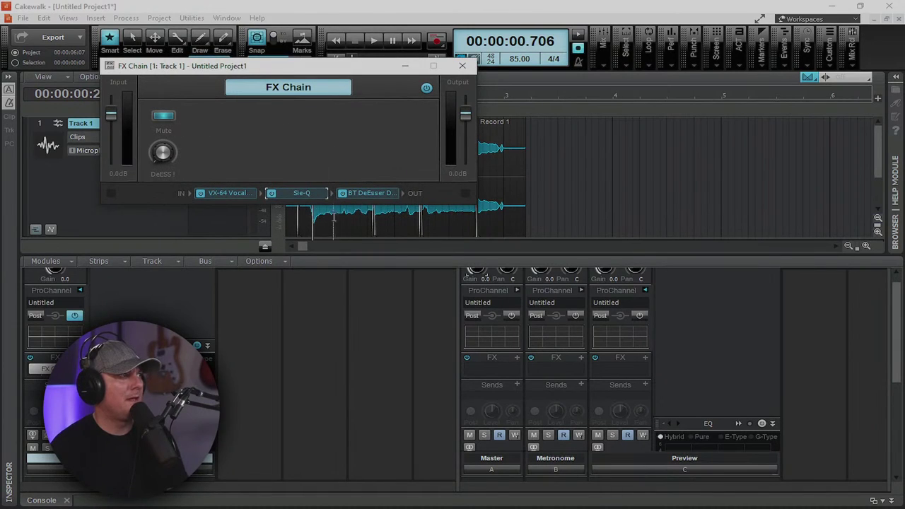
- Open the Sie-Q equalizer, toggle the Mute button several times to test it, and close the Sie-Q window
double_click(302, 193)
drag(785, 30, 481, 150)
click(167, 118)
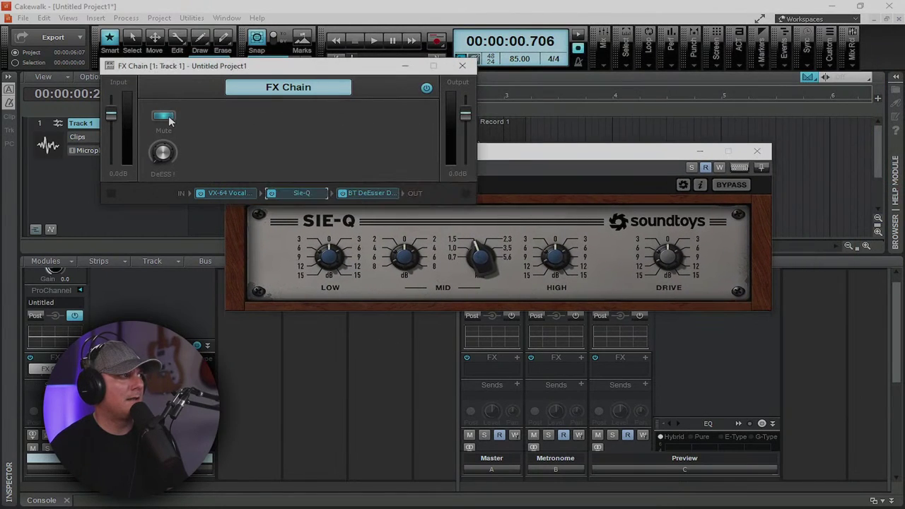
click(167, 118)
click(167, 118)
click(167, 118)
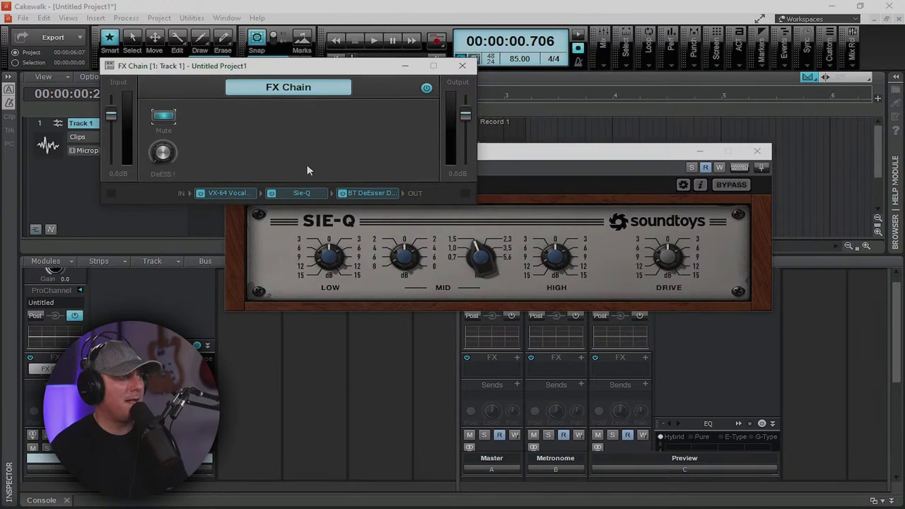
click(163, 117)
click(758, 150)
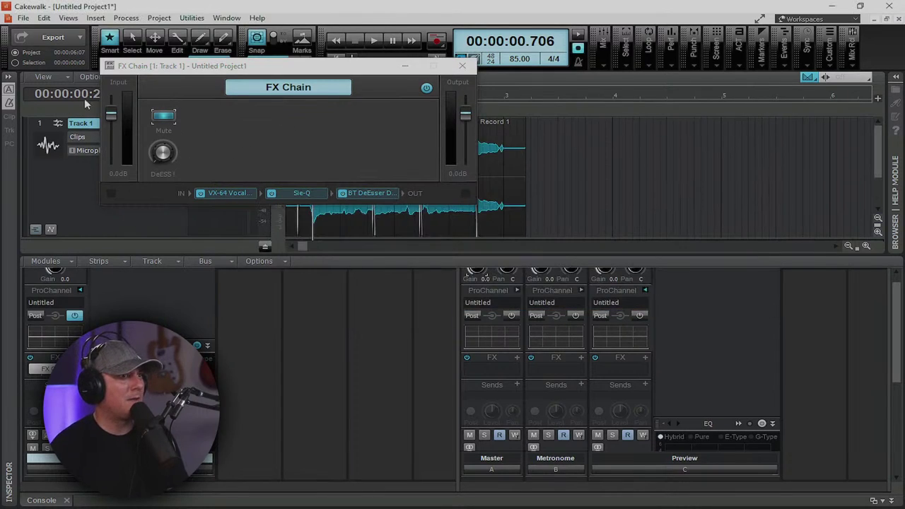
- Set the FX Chain's input to about -2.3 dB and output to about 0.3 dB, and remove the Mute button and DeESS ! knob
drag(110, 114, 110, 119)
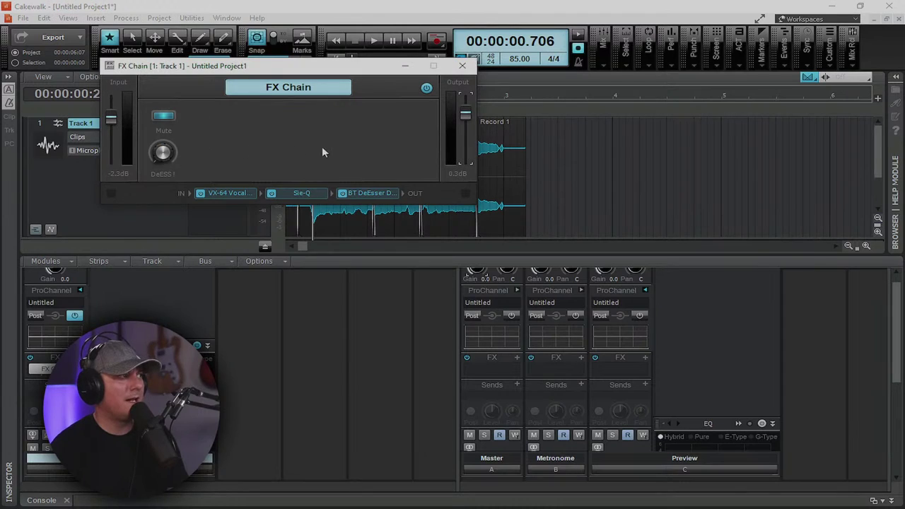
right_click(162, 116)
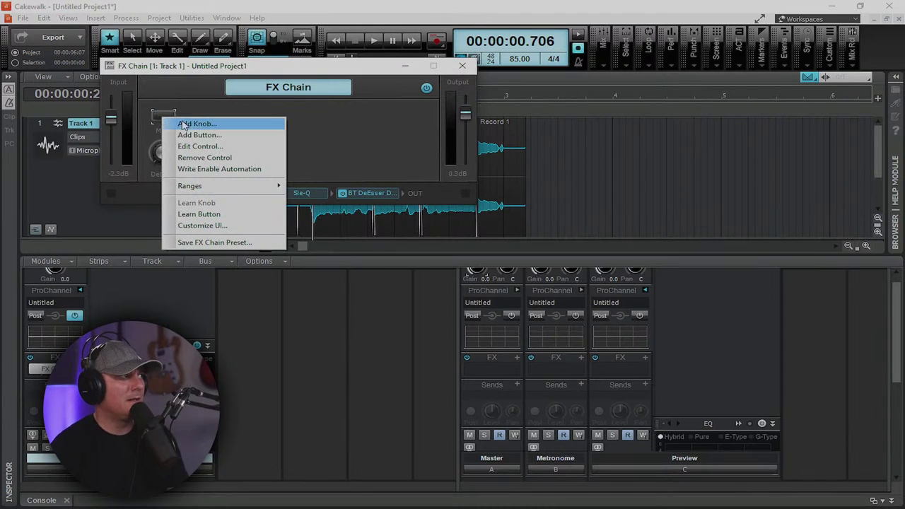
click(205, 157)
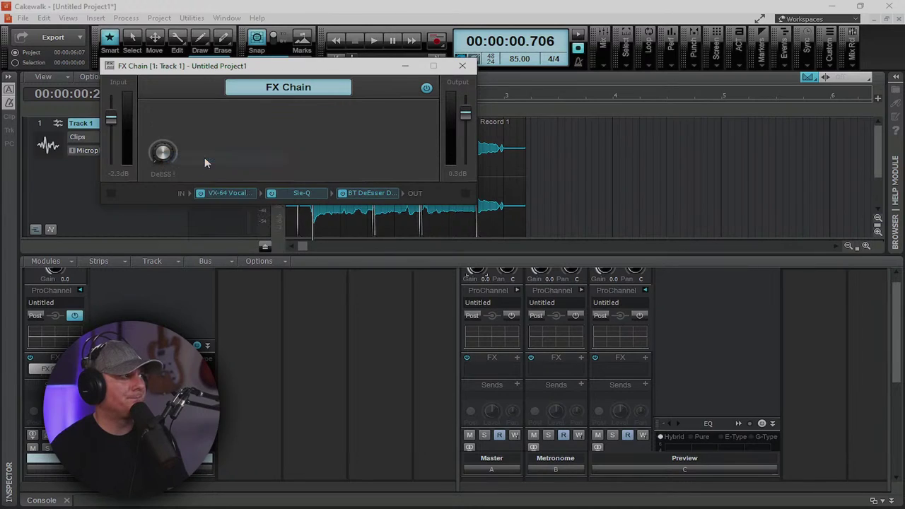
right_click(163, 157)
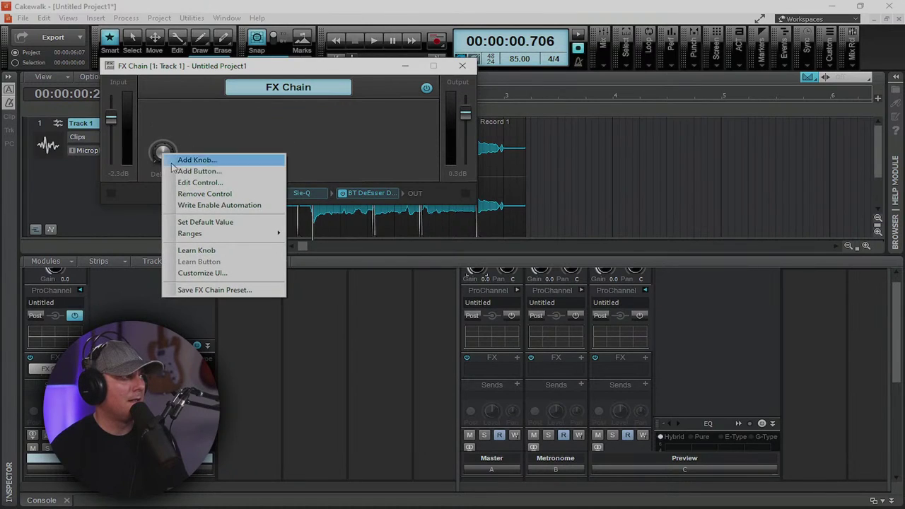
click(217, 195)
- Delete the BT DeEsser, VX-64 Vocal Strip and Sie-Q plug-ins from the FX Chain
right_click(372, 195)
click(388, 205)
right_click(356, 197)
click(330, 204)
click(287, 197)
key(Delete)
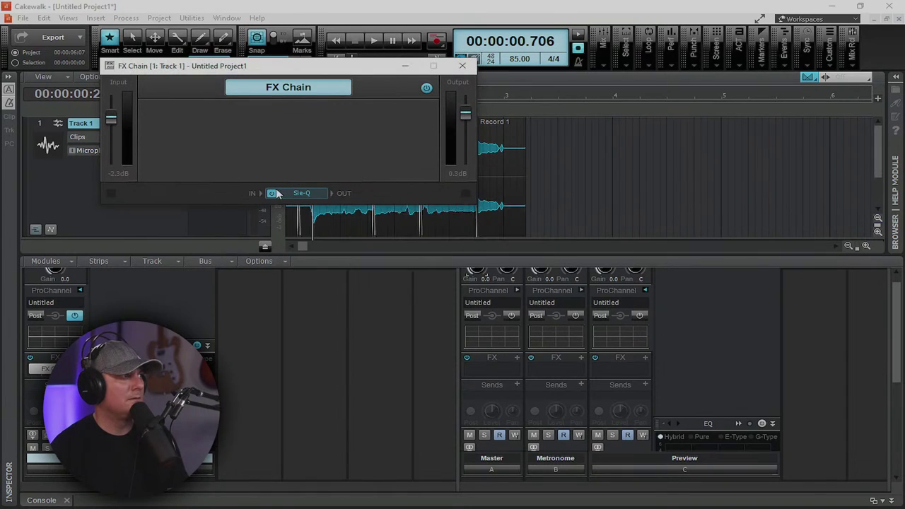
right_click(294, 199)
click(308, 203)
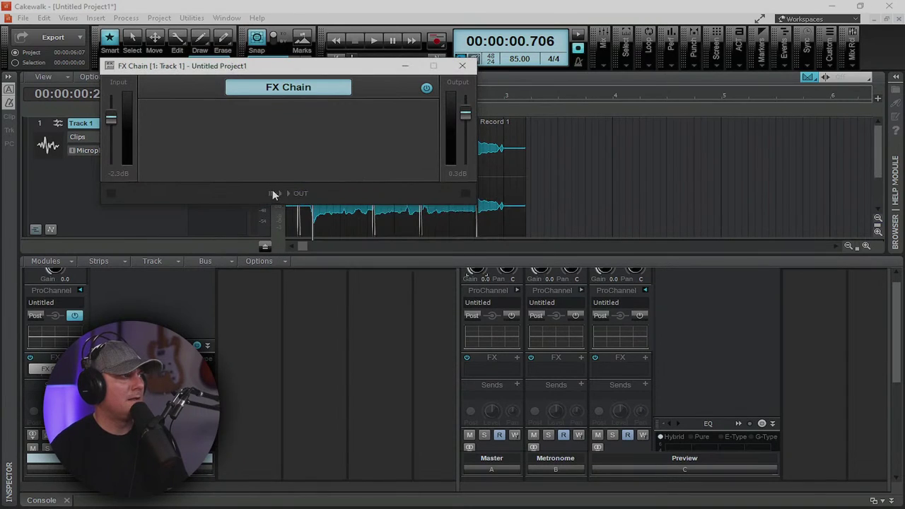
- Insert the DIFIX plug-in from the Tools category into the empty FX Chain and close its window
right_click(270, 196)
mouse_move(328, 252)
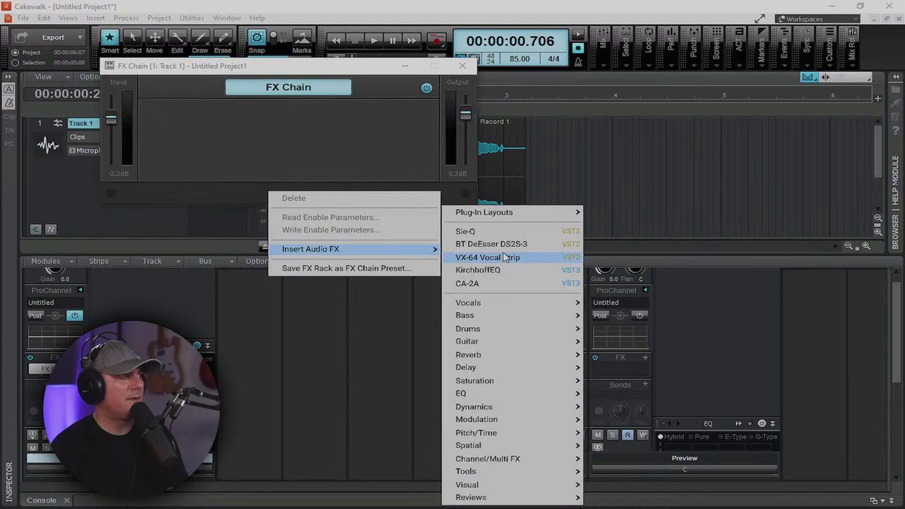
mouse_move(500, 412)
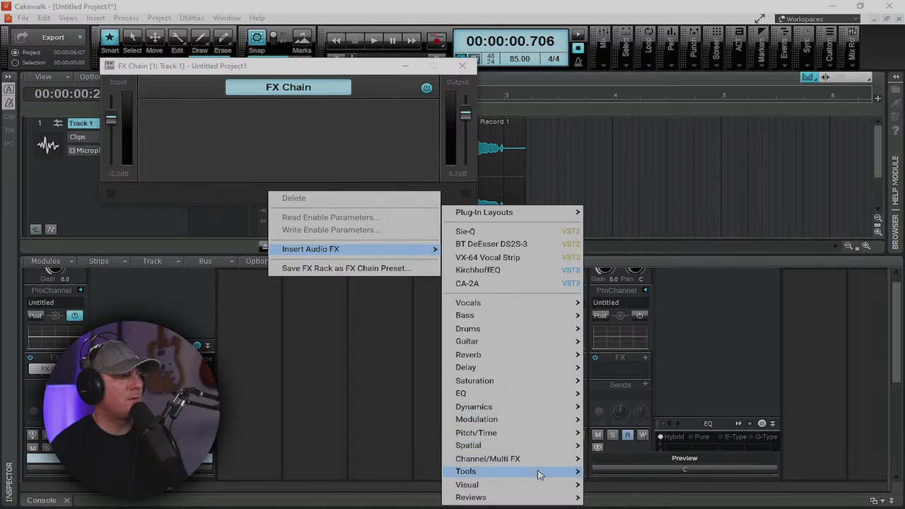
mouse_move(540, 474)
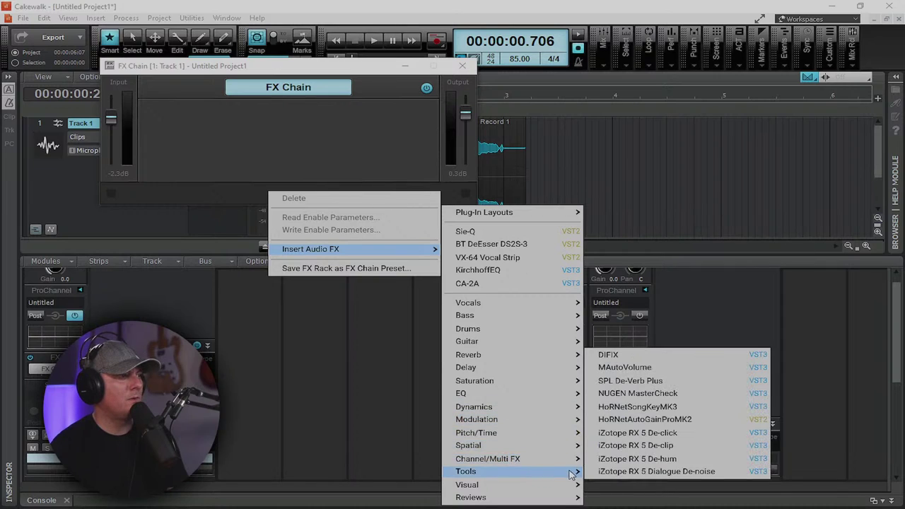
click(653, 355)
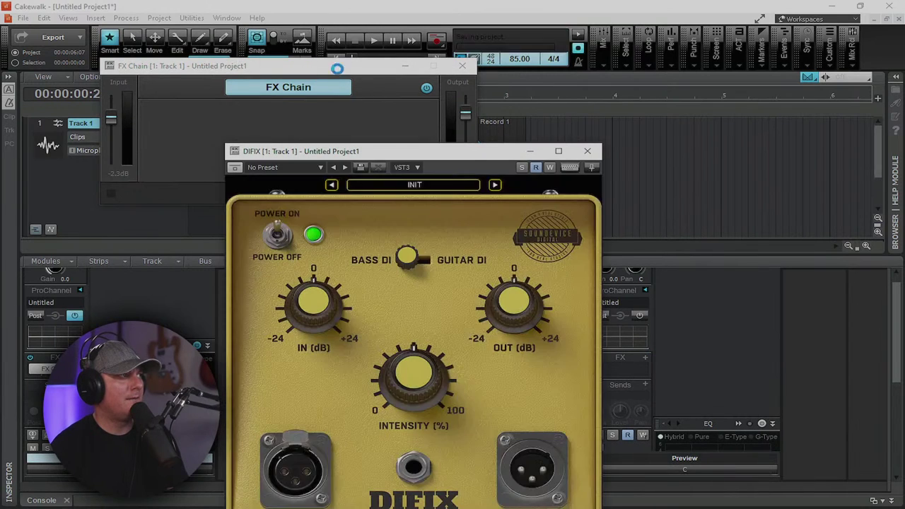
drag(313, 68, 608, 60)
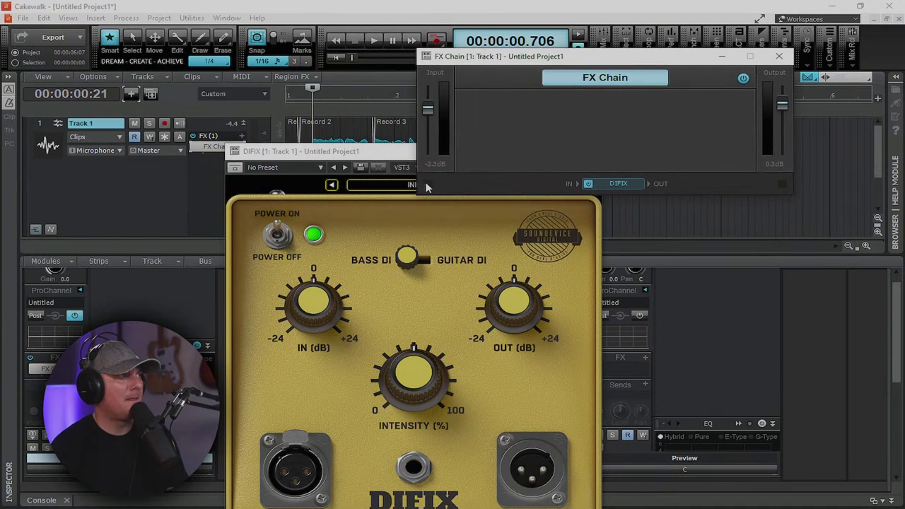
click(382, 151)
drag(392, 155, 261, 30)
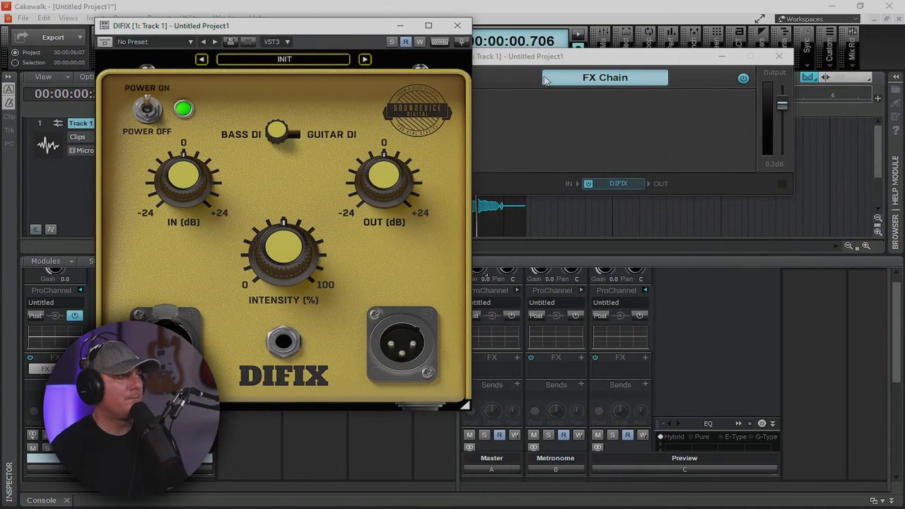
click(457, 25)
- Insert the Faturator saturation plug-in after DIFIX in the FX Chain and close its window
right_click(672, 183)
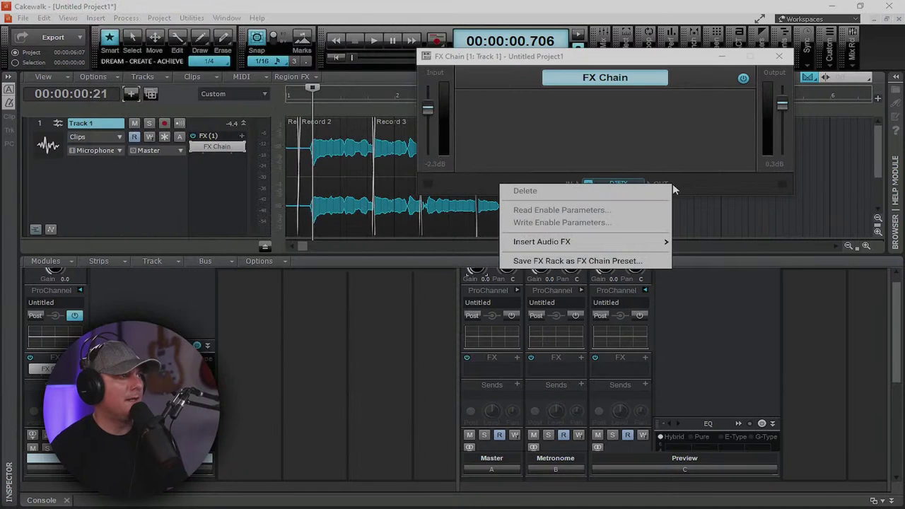
mouse_move(593, 241)
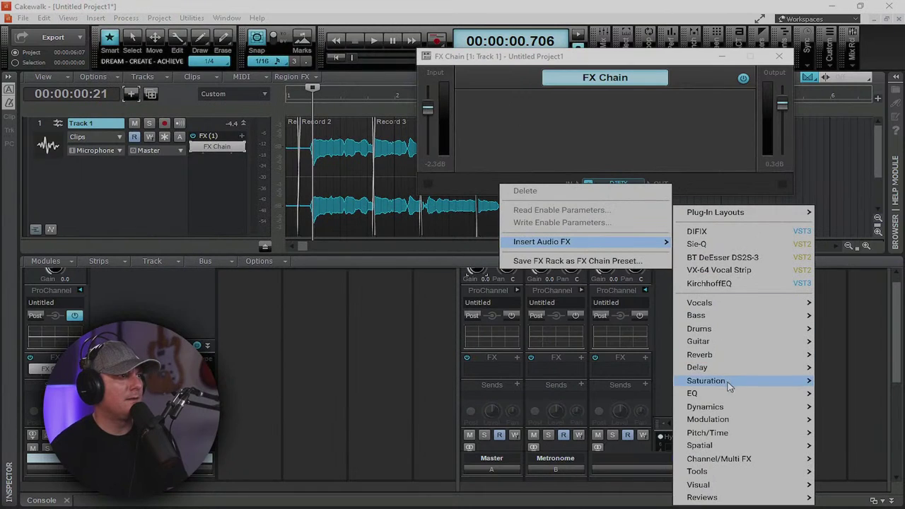
mouse_move(750, 385)
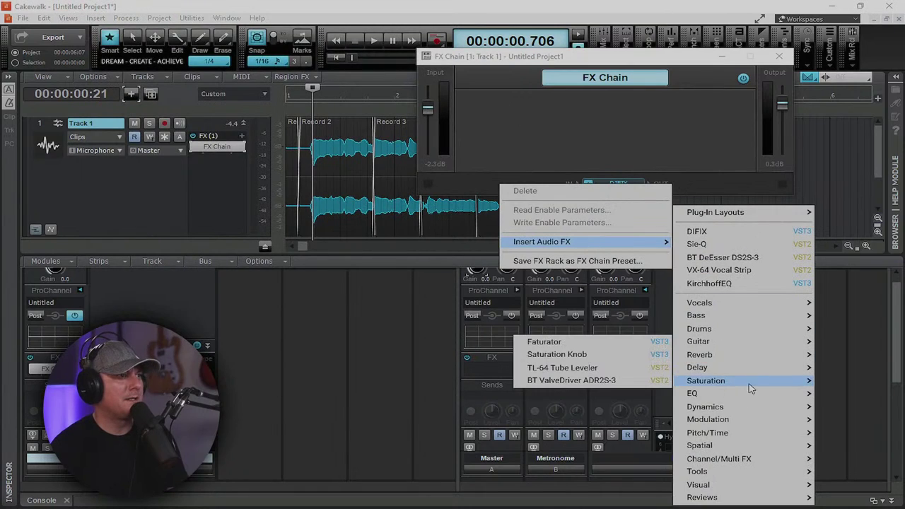
click(560, 342)
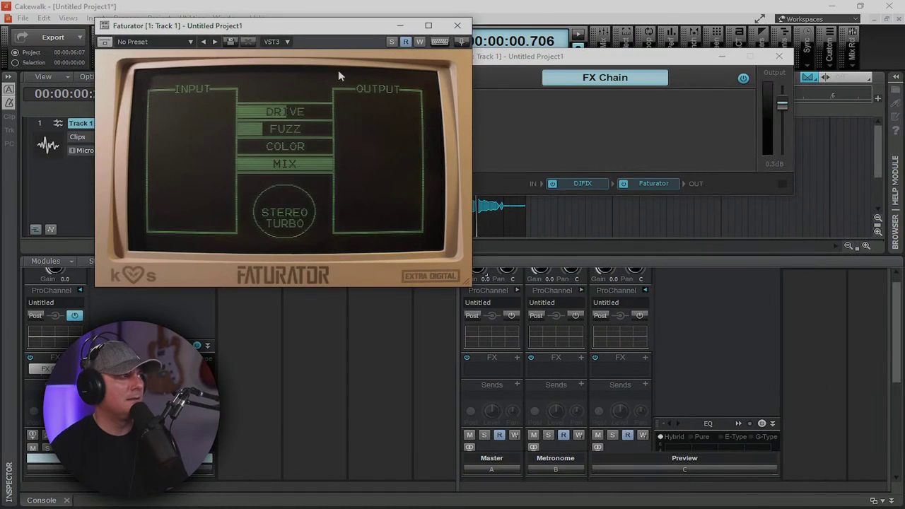
drag(267, 26, 606, 122)
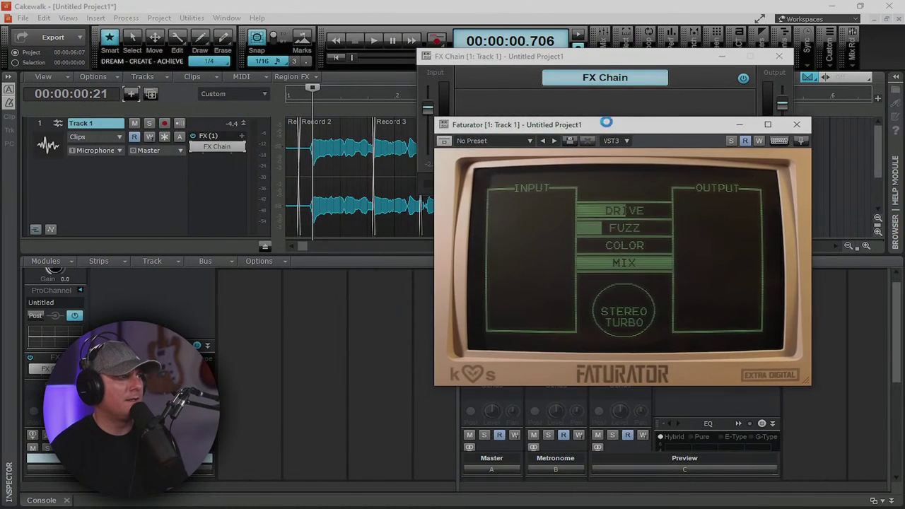
click(797, 126)
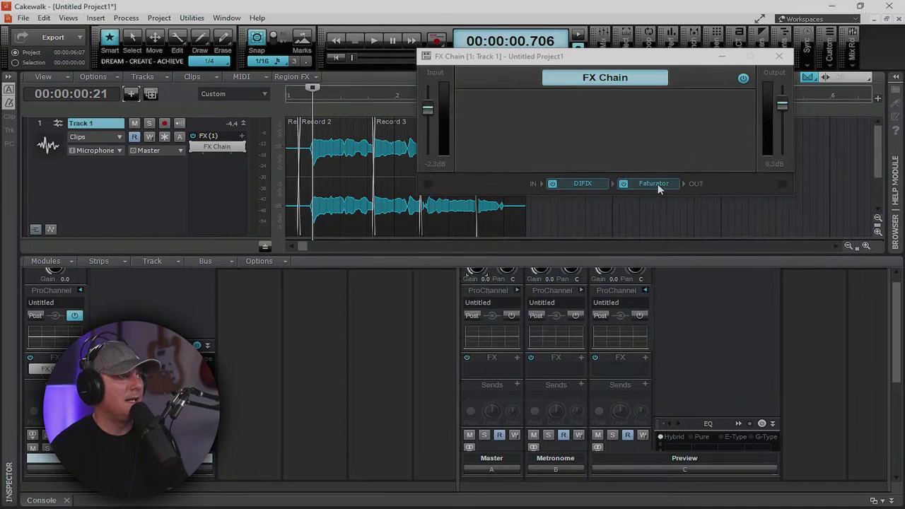
- Insert a second DIFIX plug-in after Faturator in the FX Chain and close its window
click(587, 185)
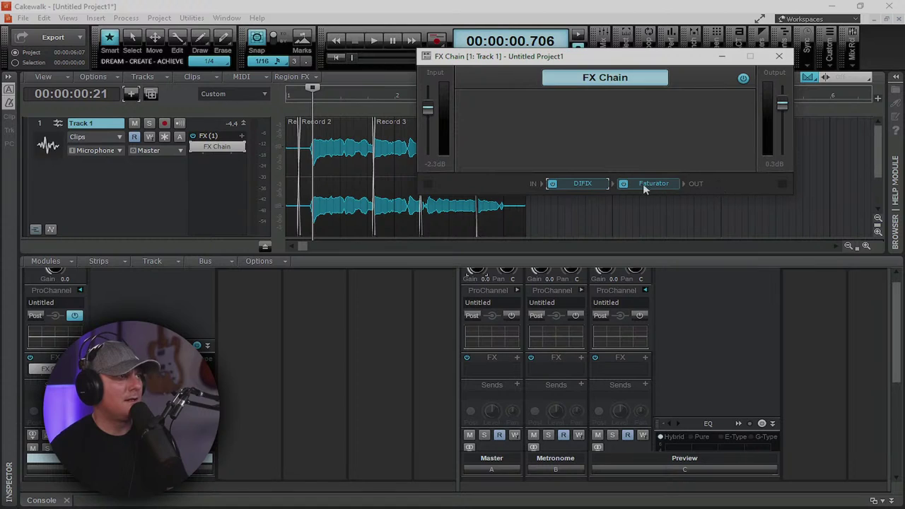
drag(583, 183, 609, 186)
right_click(694, 183)
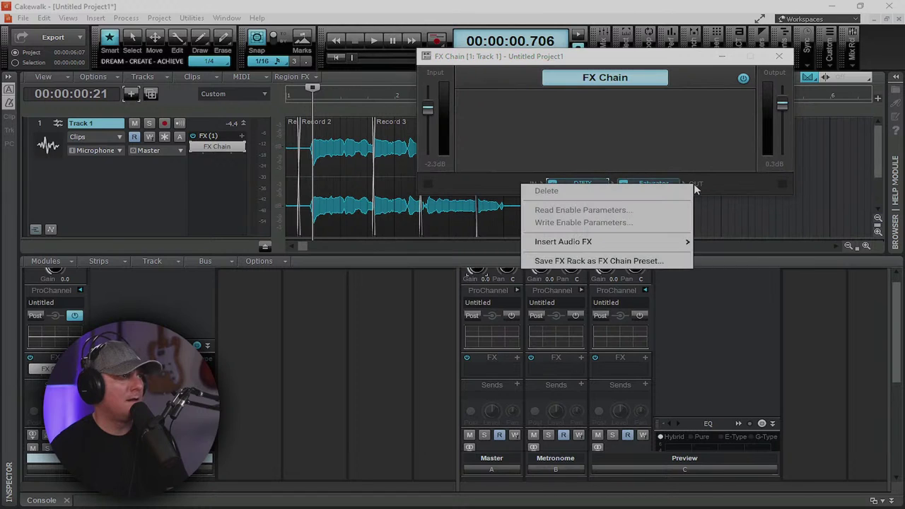
mouse_move(639, 242)
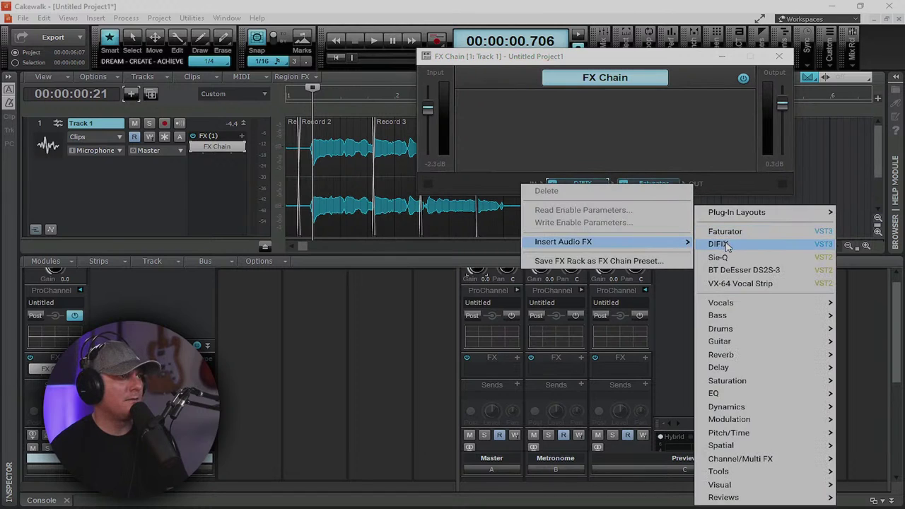
click(715, 243)
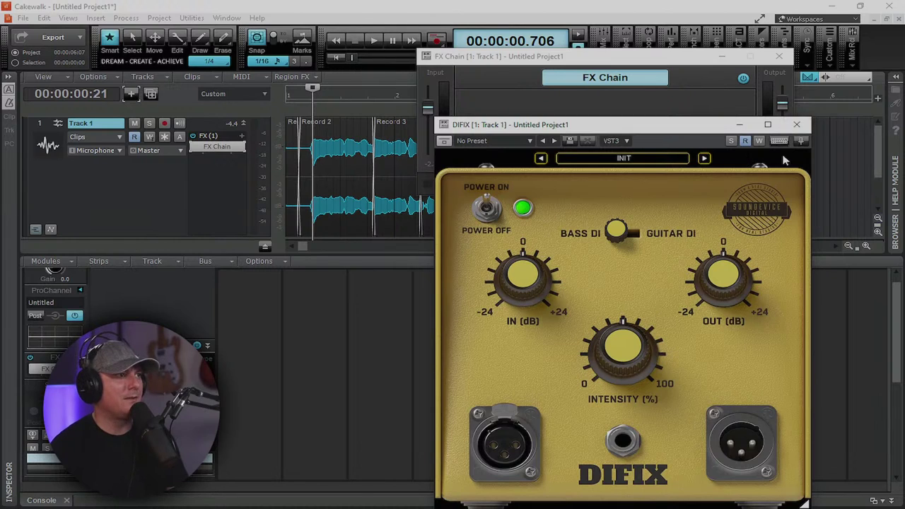
click(798, 124)
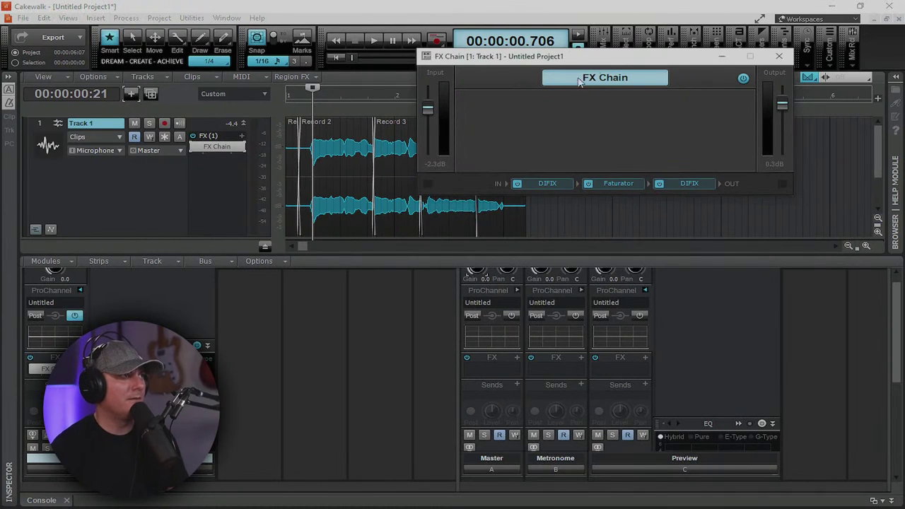
drag(629, 60, 554, 115)
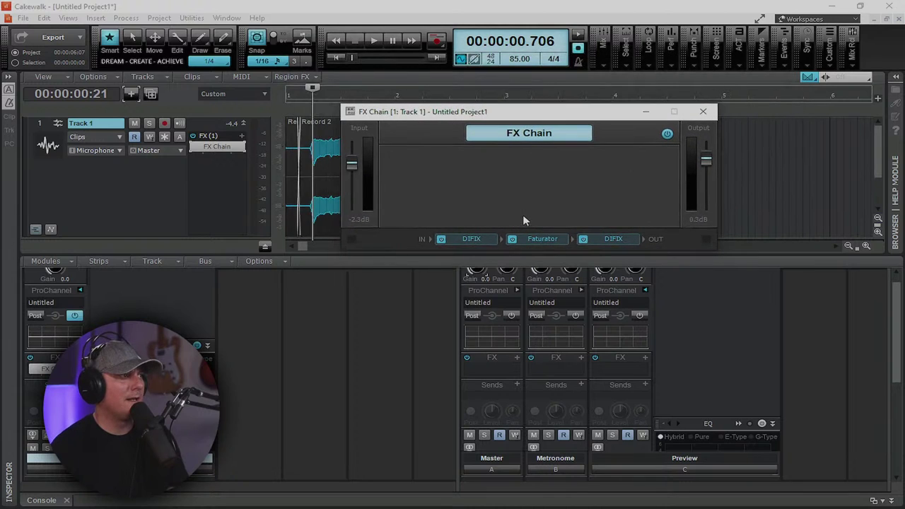
- Add a knob named Input to the FX Chain and assign it to the first DIFIX plug-in's IN parameter
right_click(430, 186)
click(469, 196)
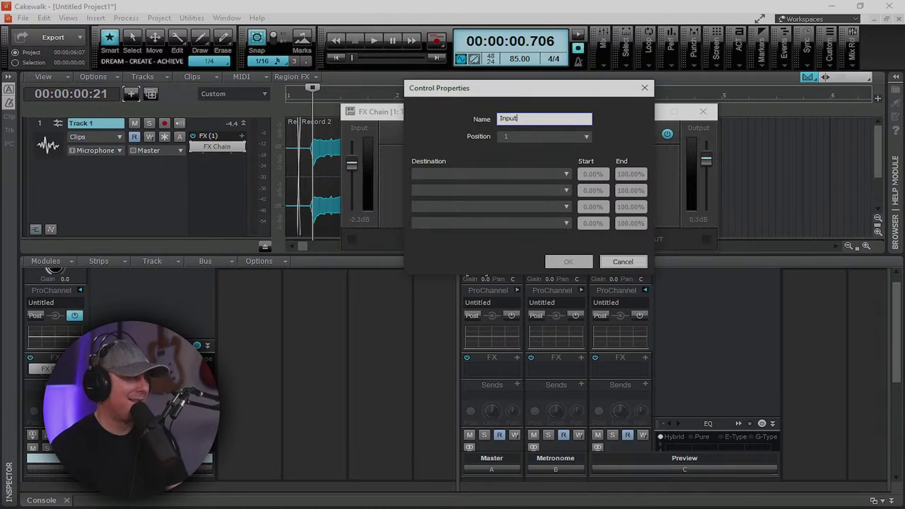
click(487, 174)
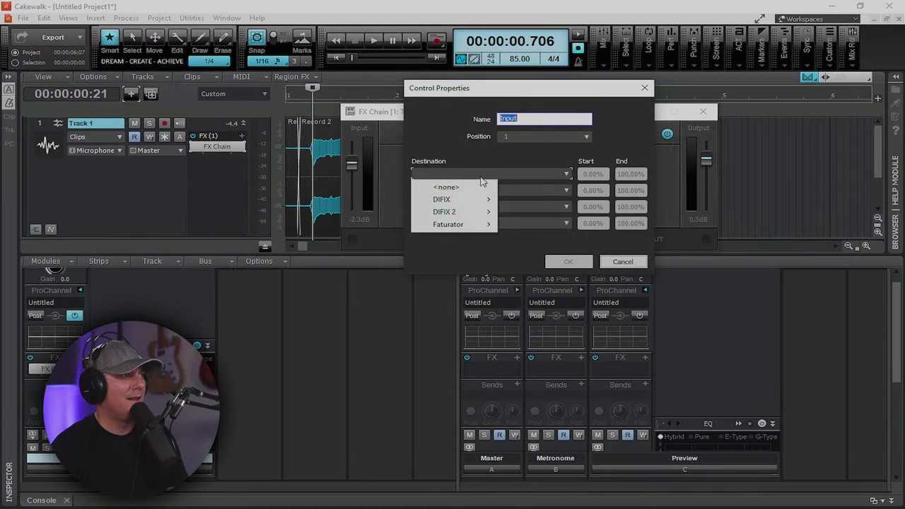
mouse_move(488, 202)
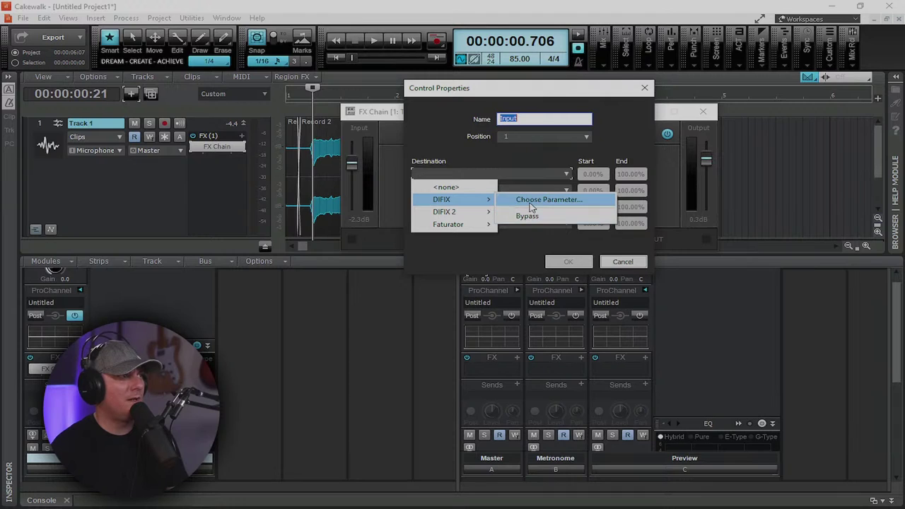
click(527, 200)
click(444, 110)
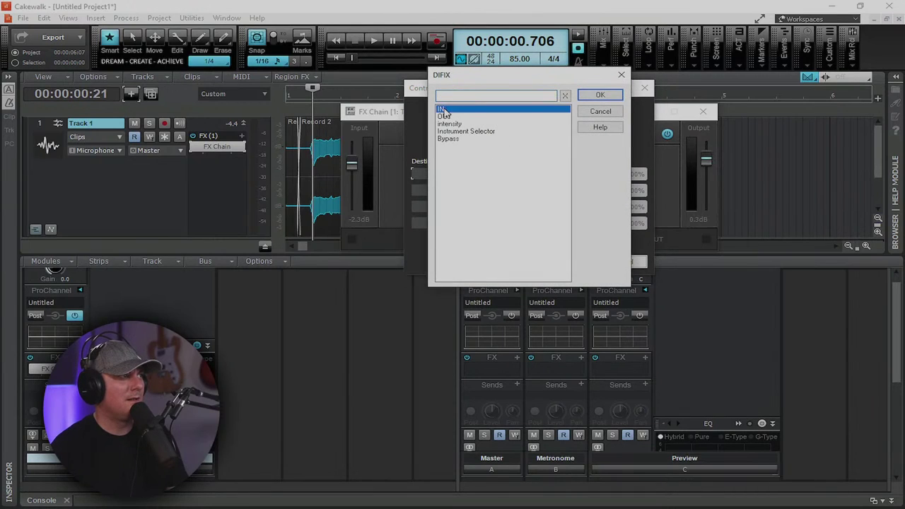
click(600, 97)
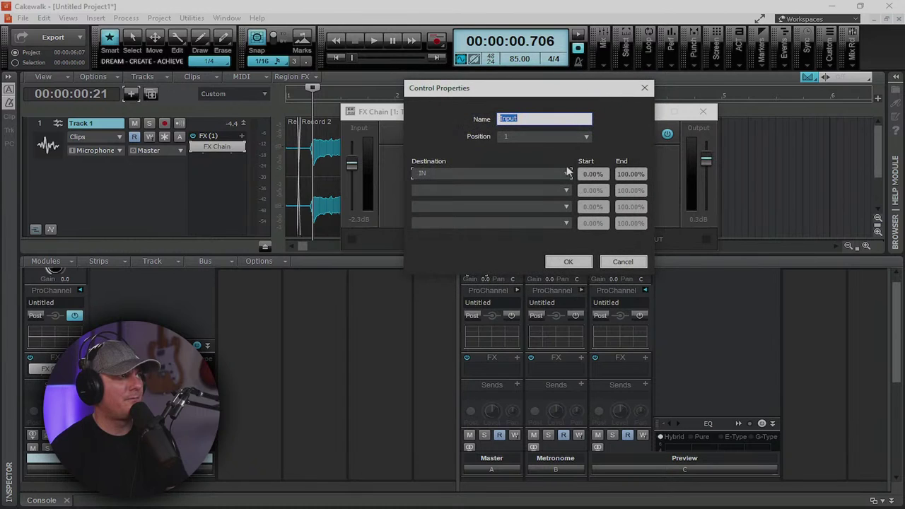
click(588, 261)
- Add a second knob named Satty to the FX Chain and assign it to Faturator's Drive parameter
click(558, 241)
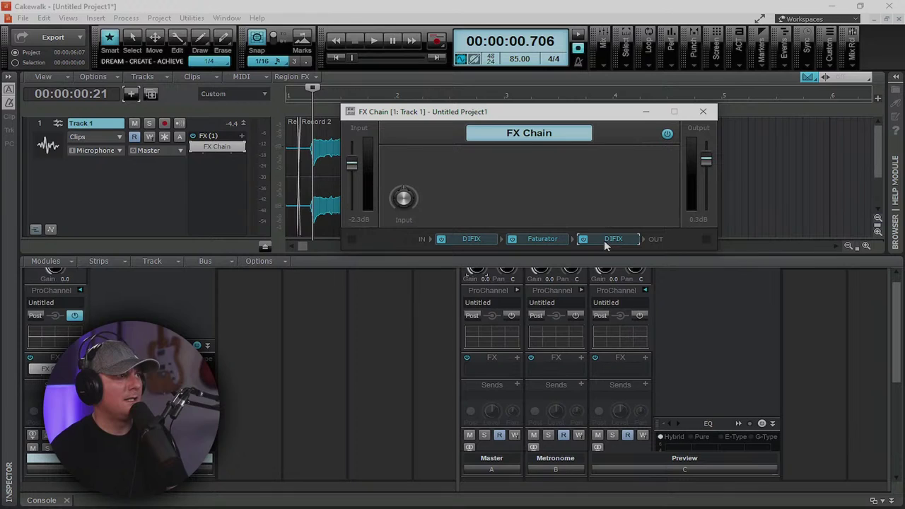
right_click(525, 185)
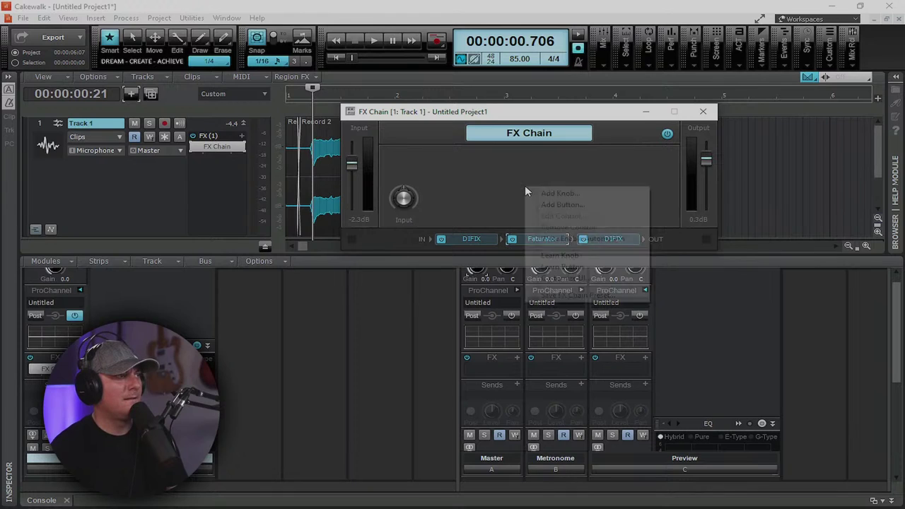
click(556, 195)
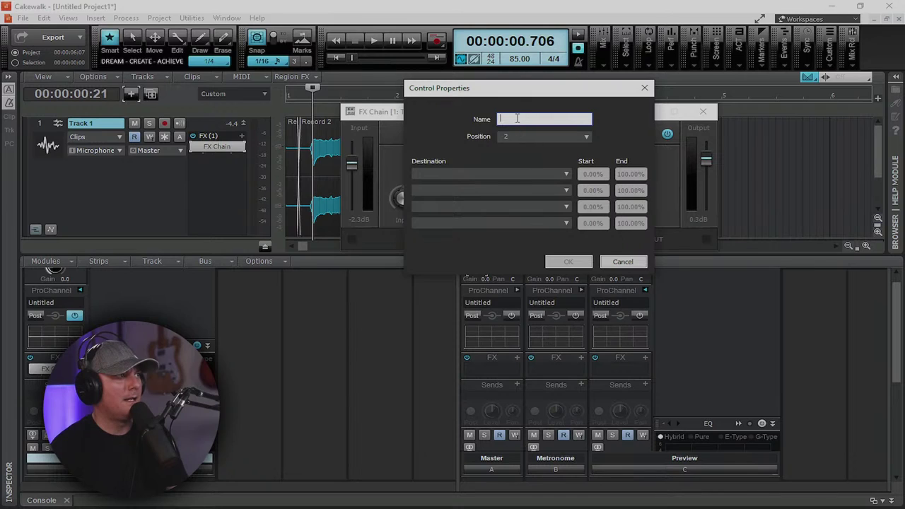
text(Satty)
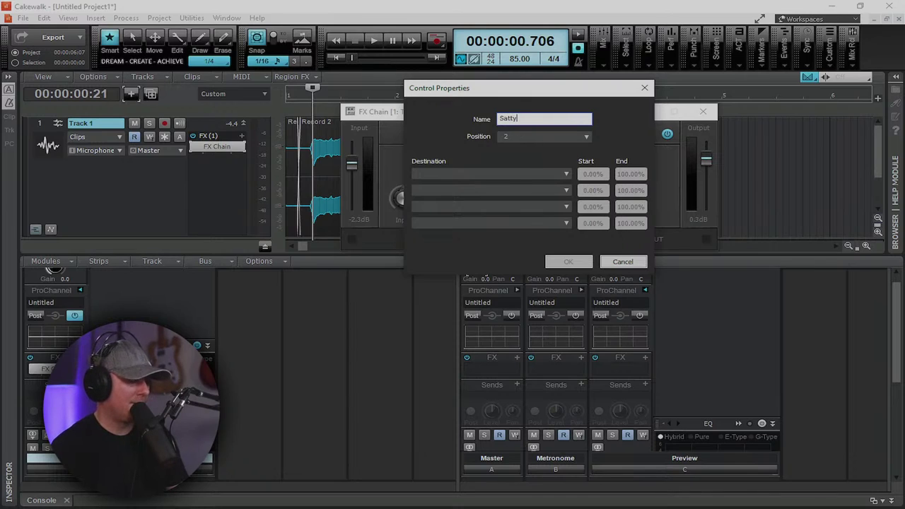
click(495, 174)
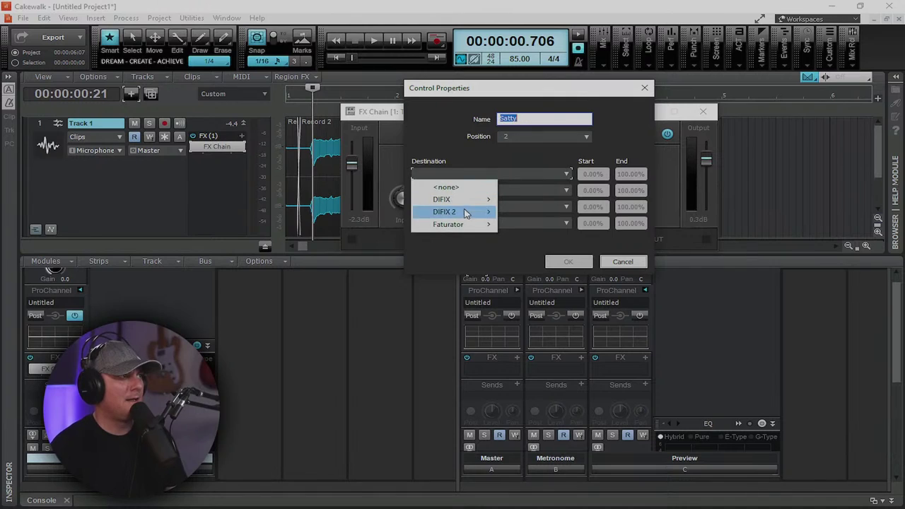
mouse_move(473, 224)
click(530, 225)
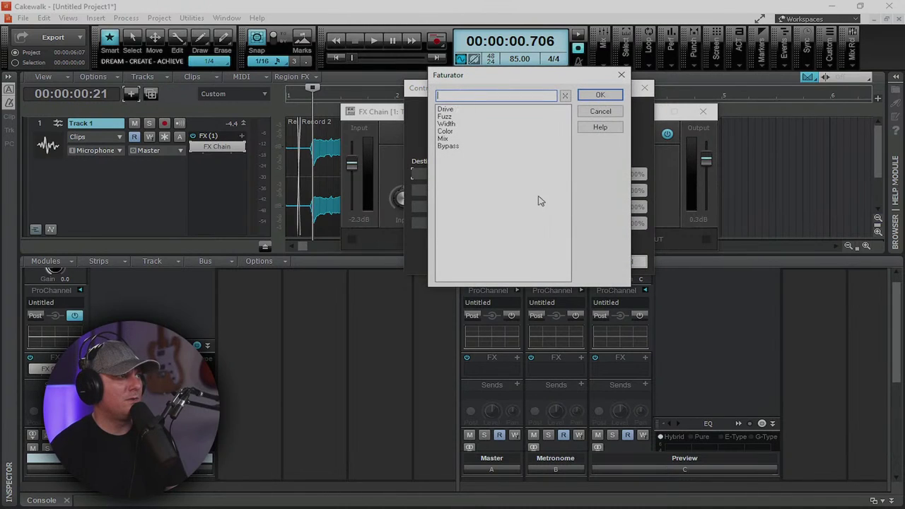
click(447, 138)
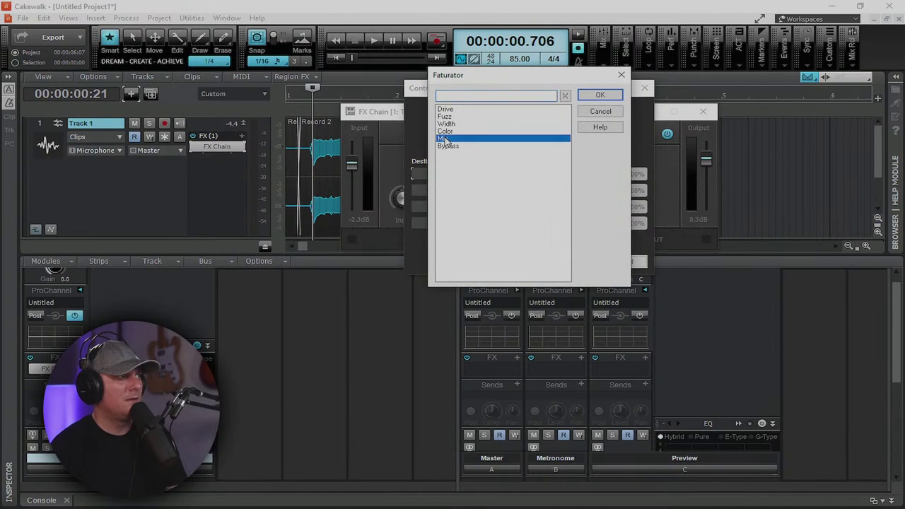
click(447, 117)
click(447, 110)
click(590, 95)
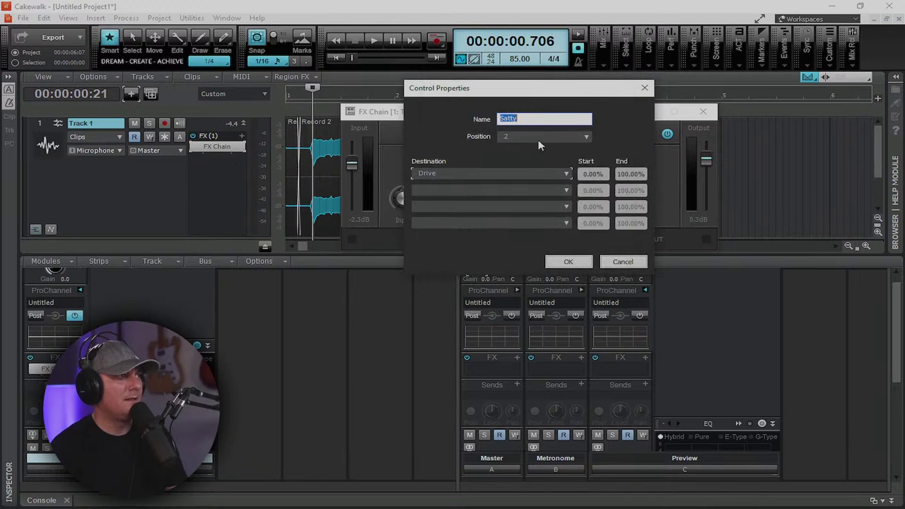
click(568, 262)
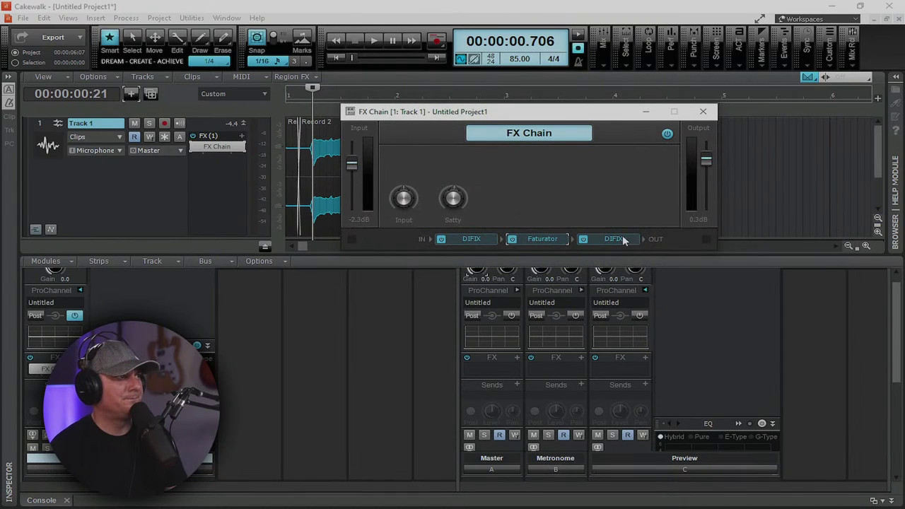
- Create a knob named Output for the FX Chain and assign it to the OUT parameter of DIFIX 2
right_click(559, 202)
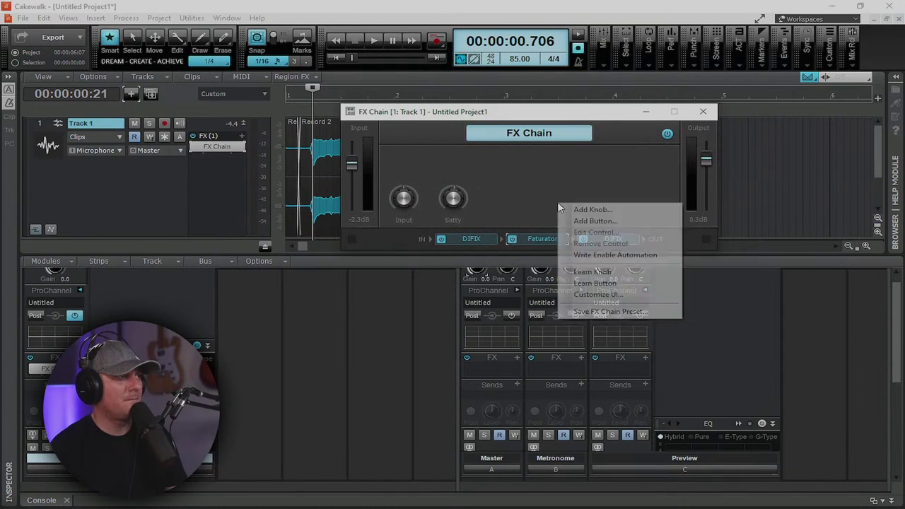
click(594, 210)
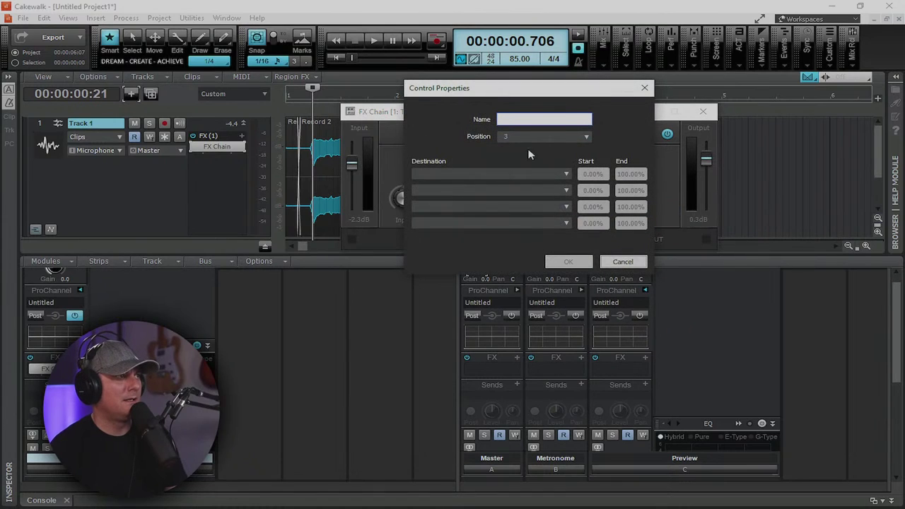
text(Output)
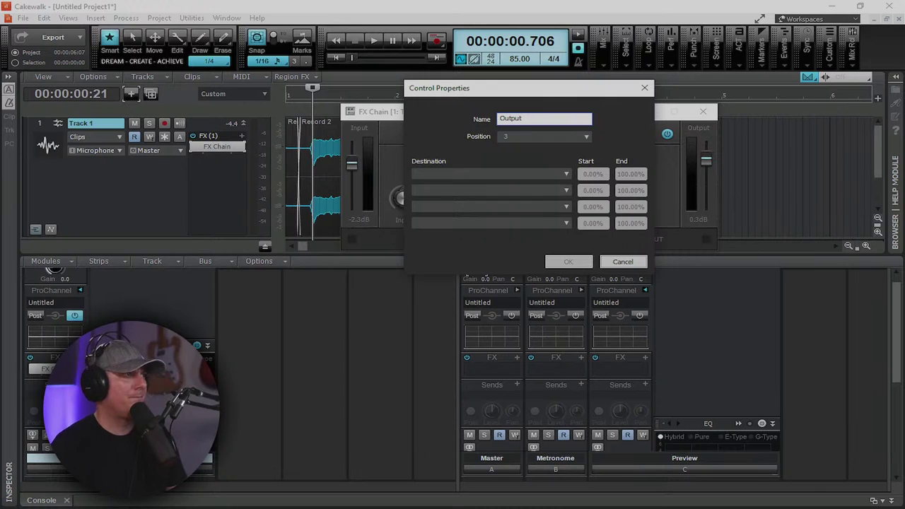
click(547, 174)
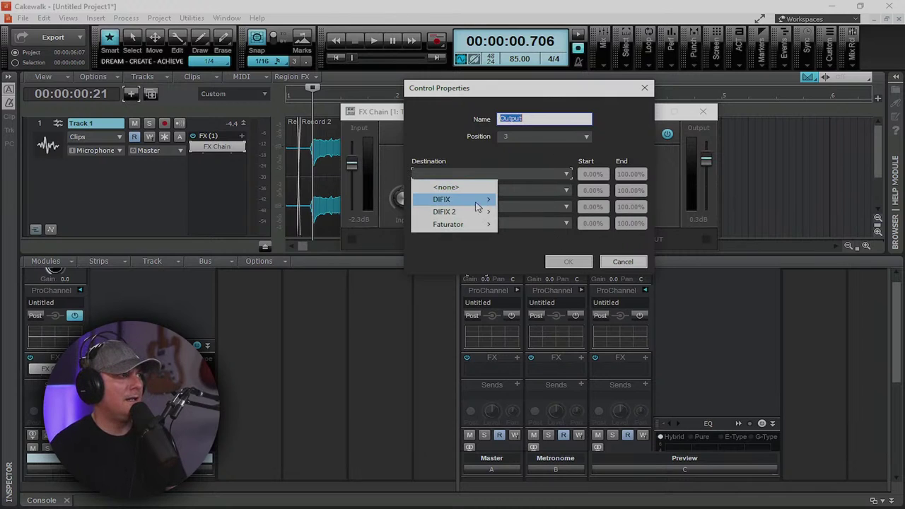
mouse_move(474, 225)
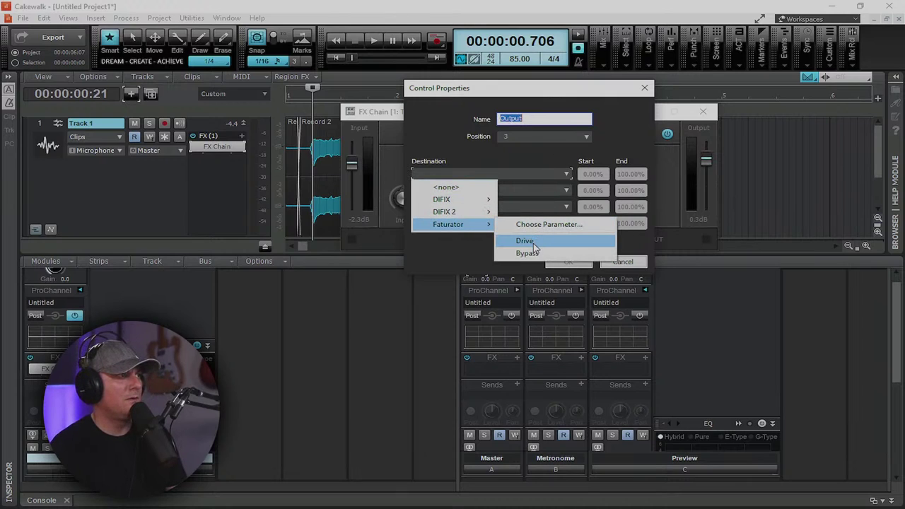
mouse_move(460, 212)
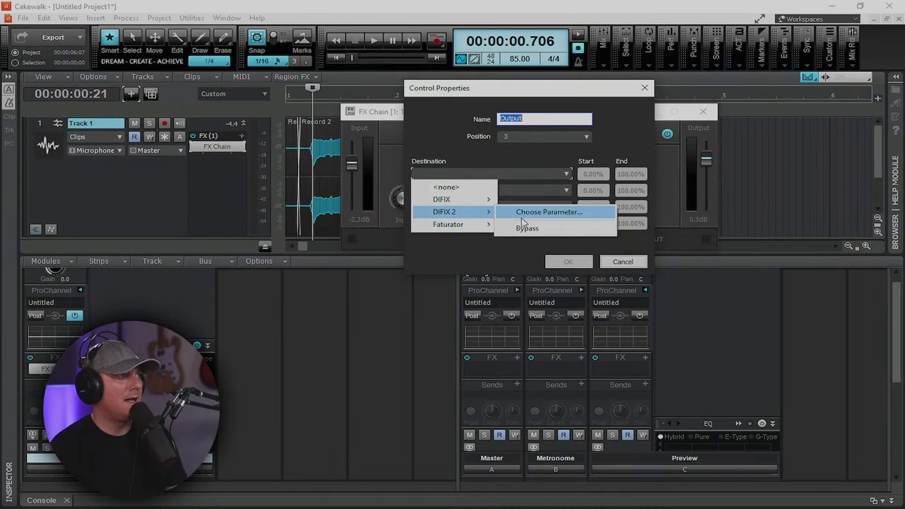
click(528, 213)
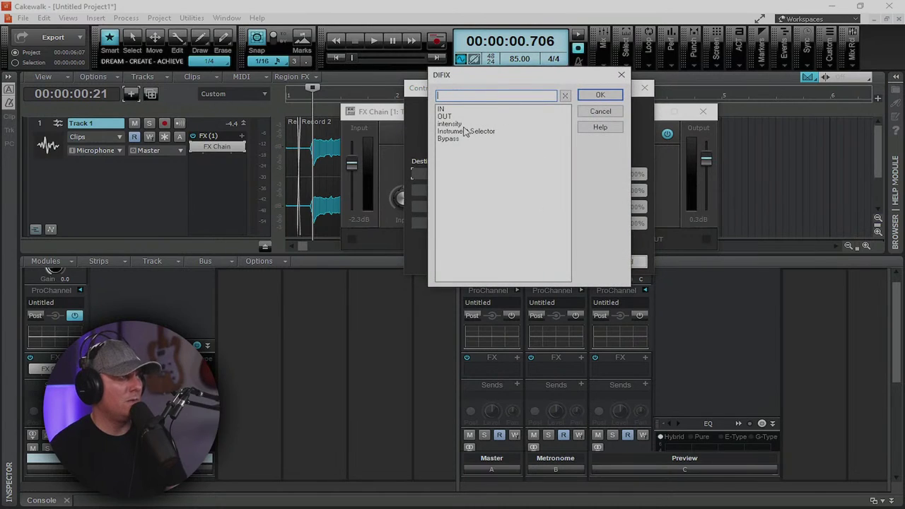
click(449, 117)
click(594, 97)
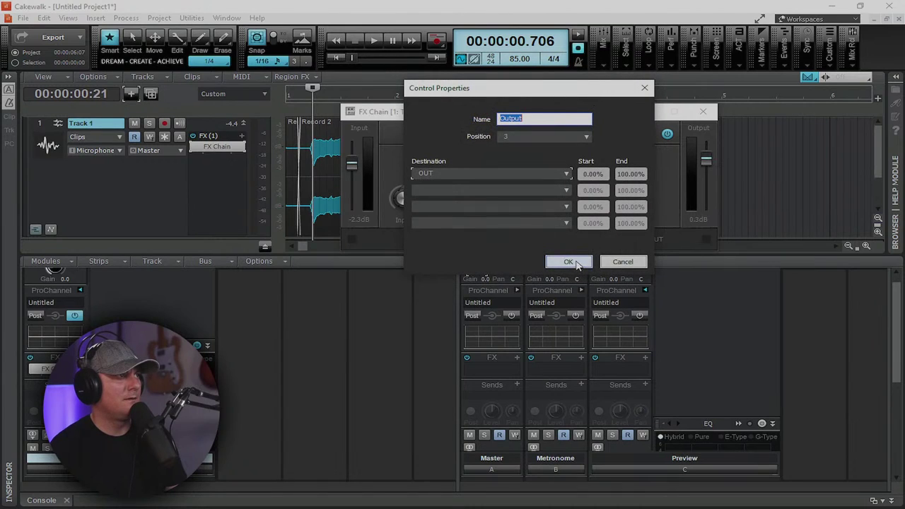
- Place the Output knob at position 6 and confirm its control properties
drag(537, 92, 709, 130)
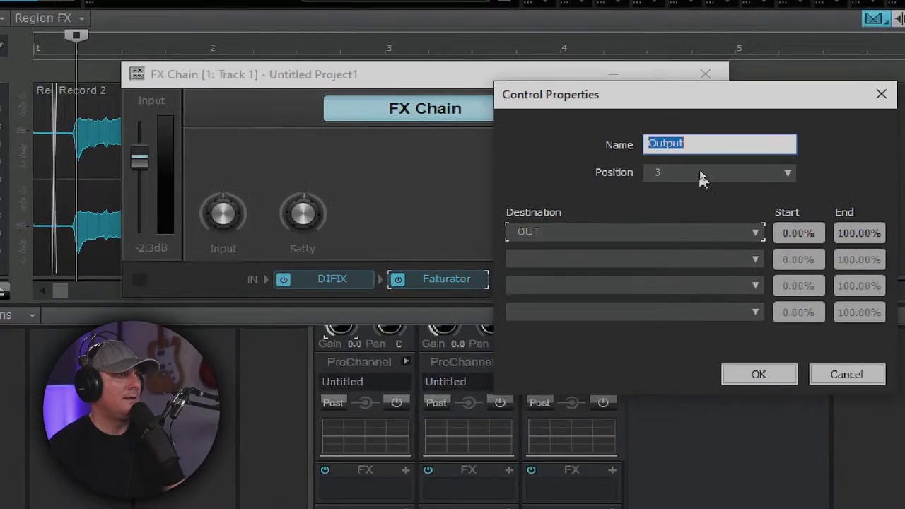
click(704, 175)
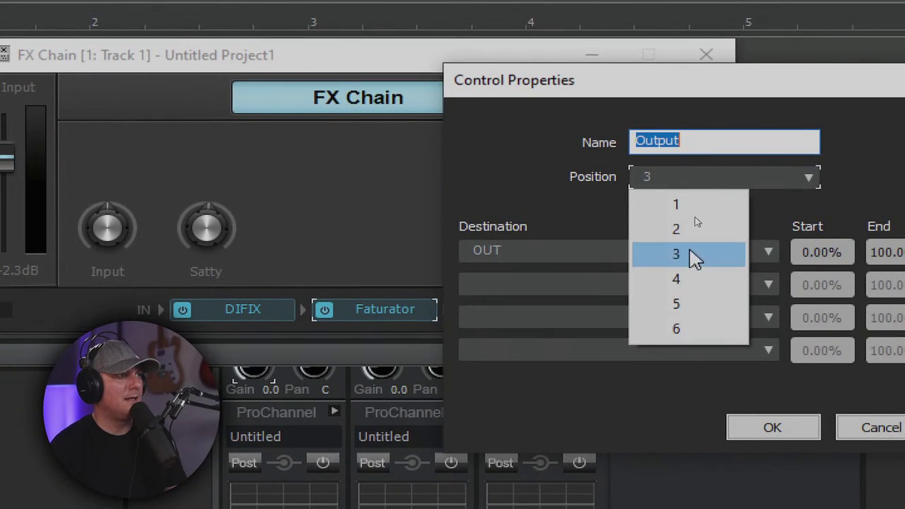
click(697, 329)
drag(758, 70, 237, 88)
click(262, 435)
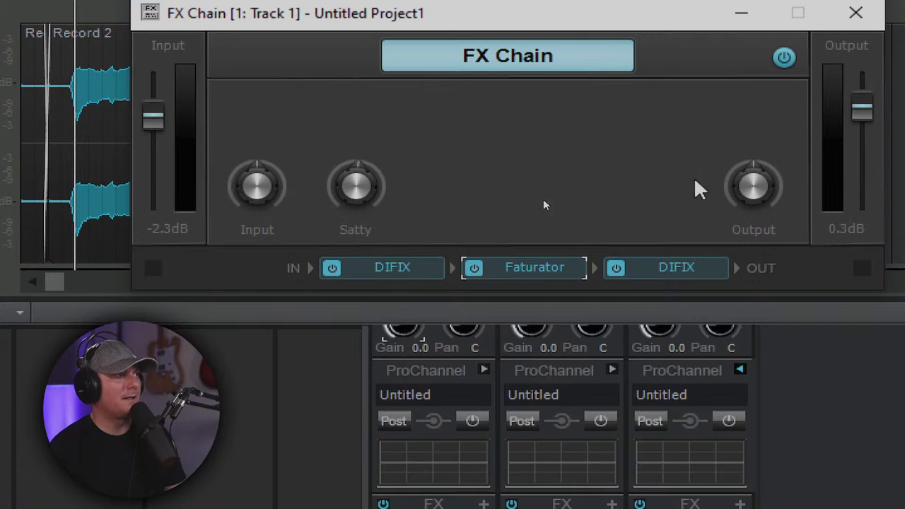
- Customize the FX Chain's interface by setting its background image to Drums.png from the FX Chain Graphics folder
click(370, 194)
right_click(370, 194)
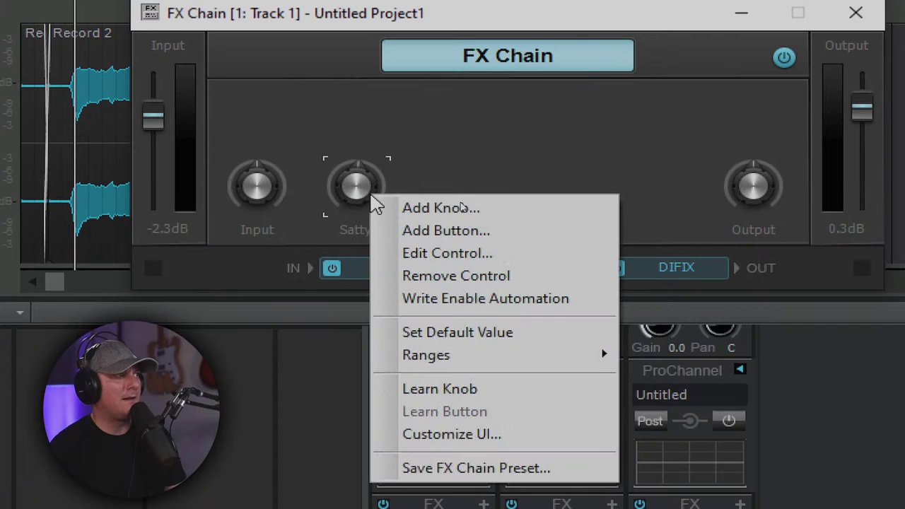
click(499, 275)
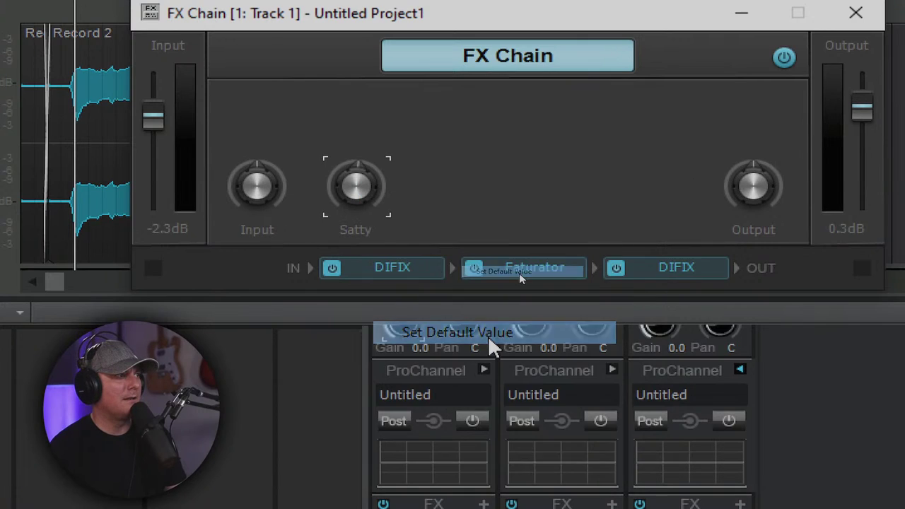
right_click(337, 163)
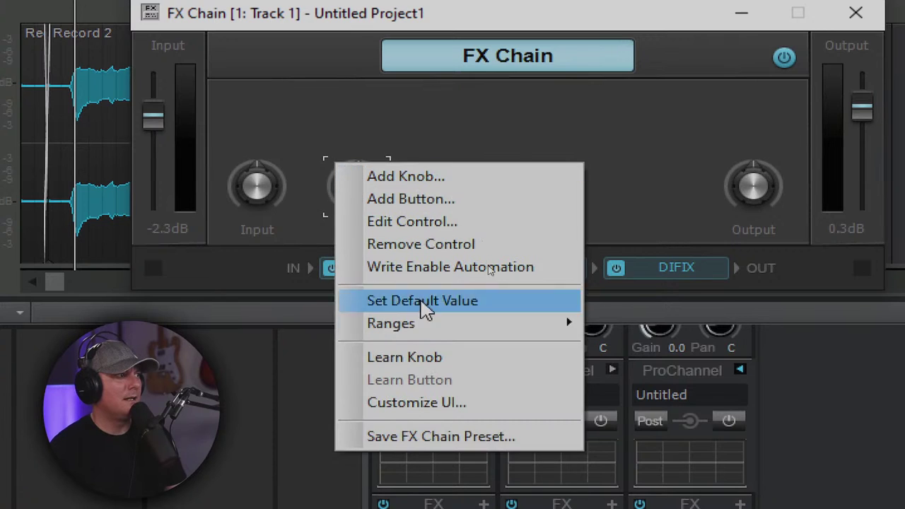
click(450, 405)
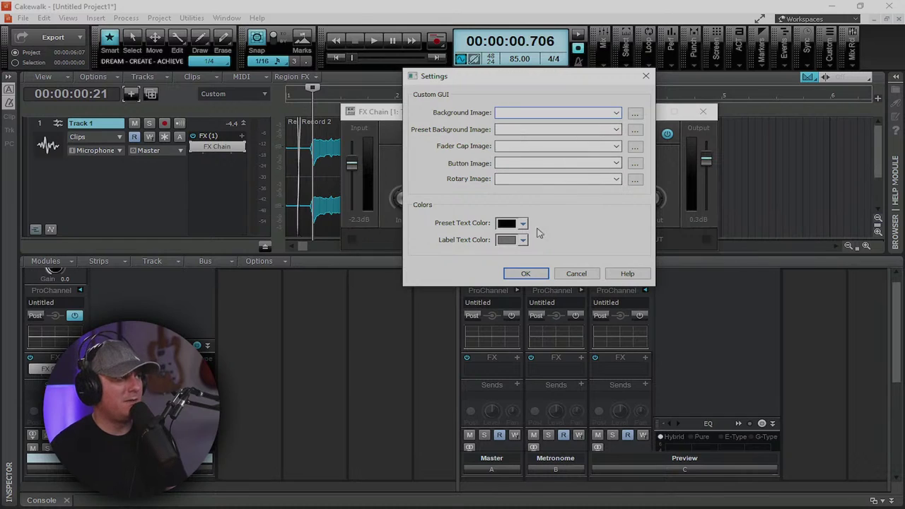
click(616, 114)
click(616, 113)
click(616, 114)
click(607, 125)
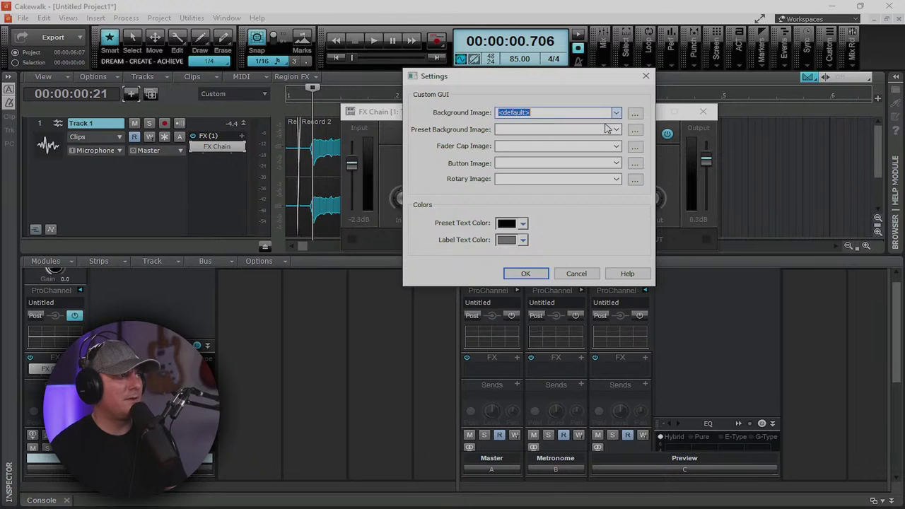
click(635, 114)
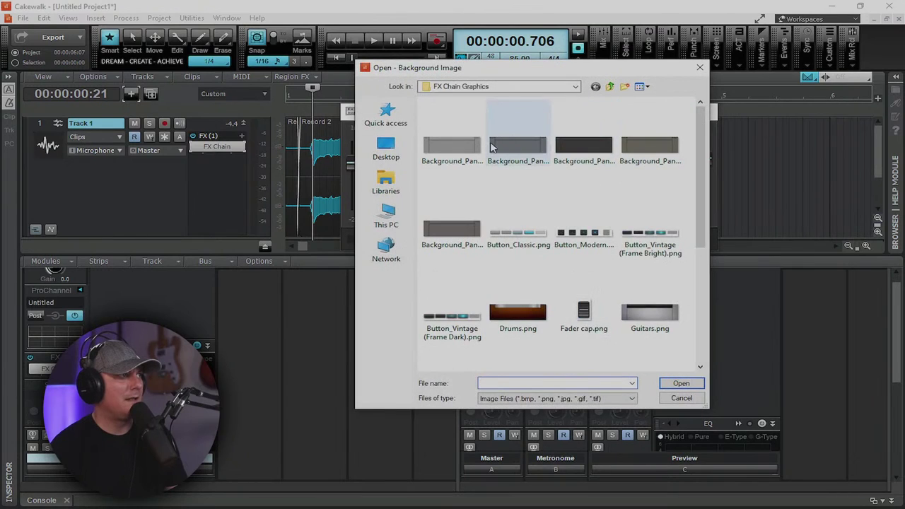
double_click(535, 283)
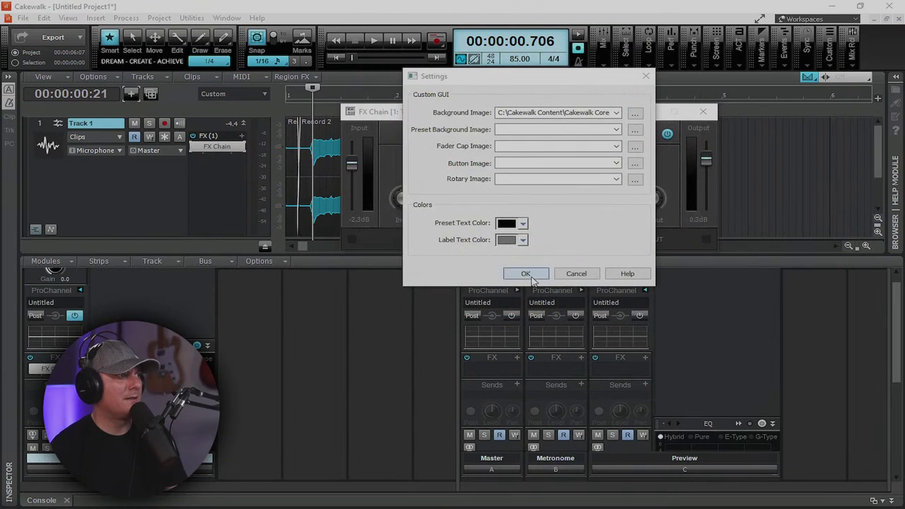
click(530, 275)
drag(521, 113, 616, 103)
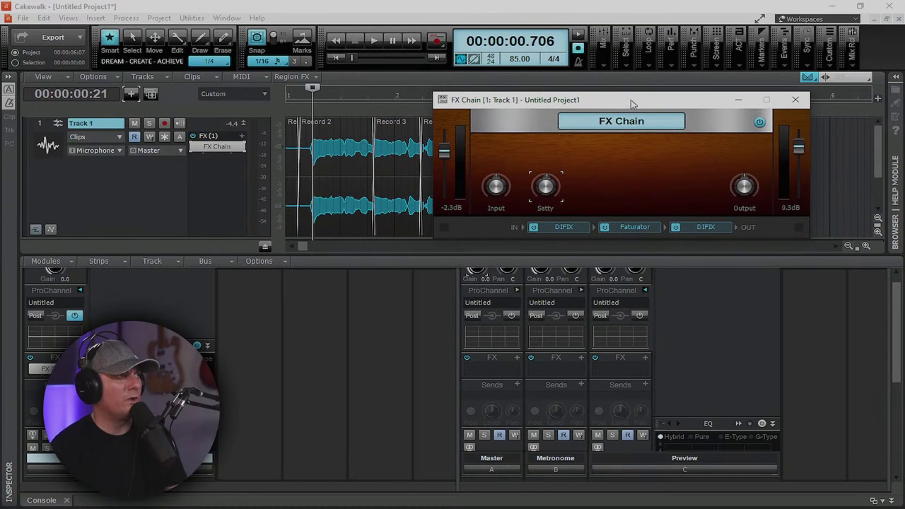
- Edit the Satty knob's control properties to move it to position 3, one slot further from the Input knob
right_click(552, 189)
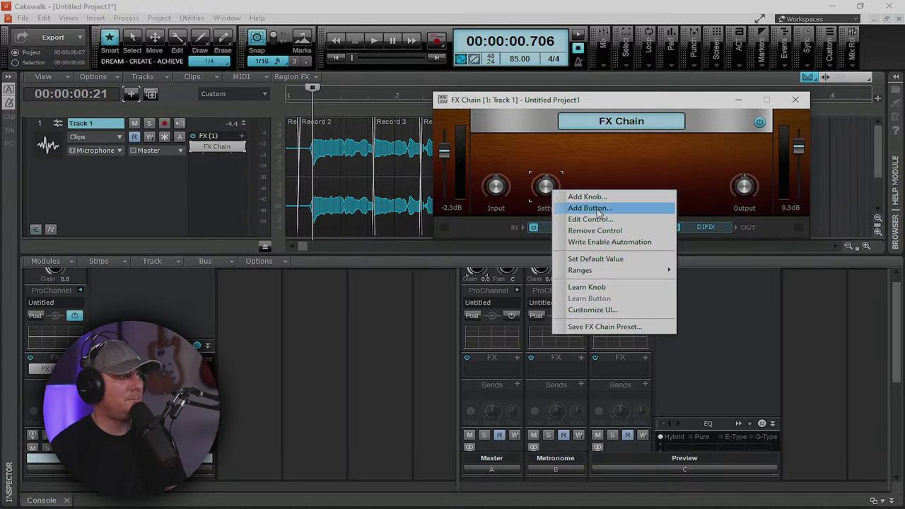
click(599, 219)
click(633, 125)
click(622, 160)
click(661, 250)
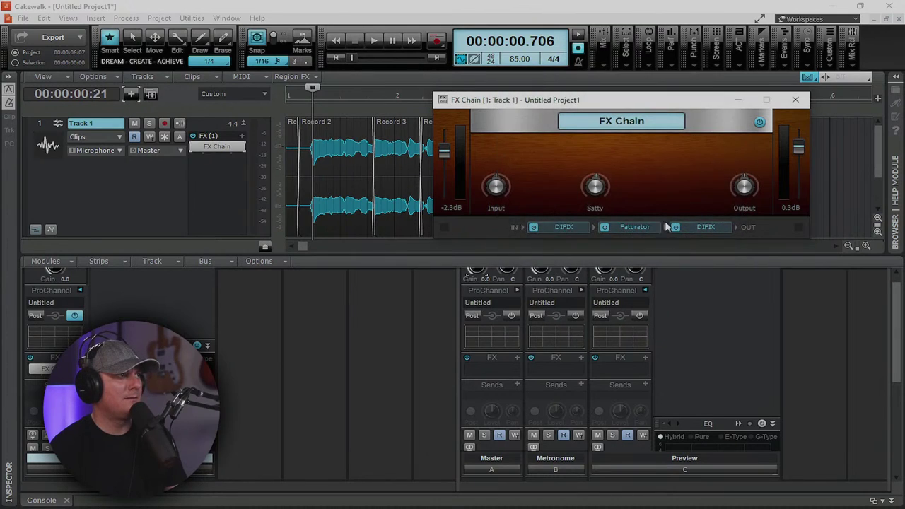
right_click(600, 187)
click(649, 169)
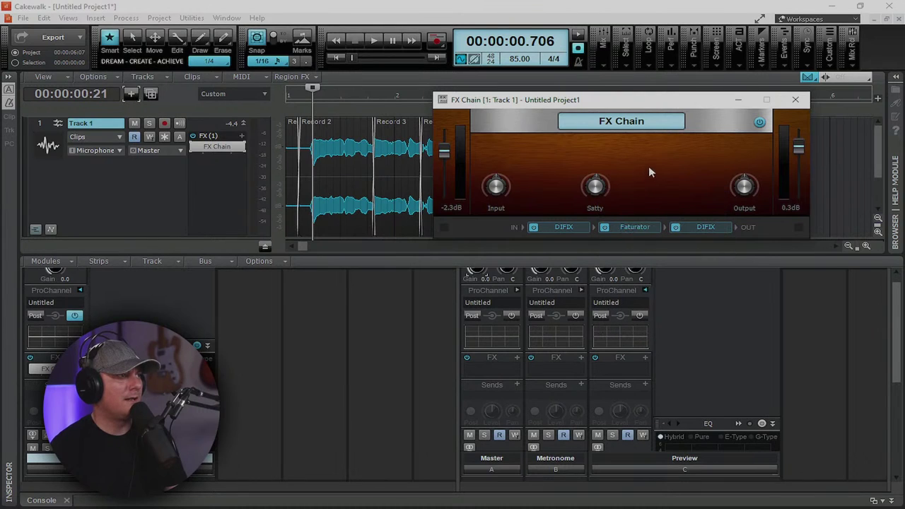
drag(596, 99, 626, 95)
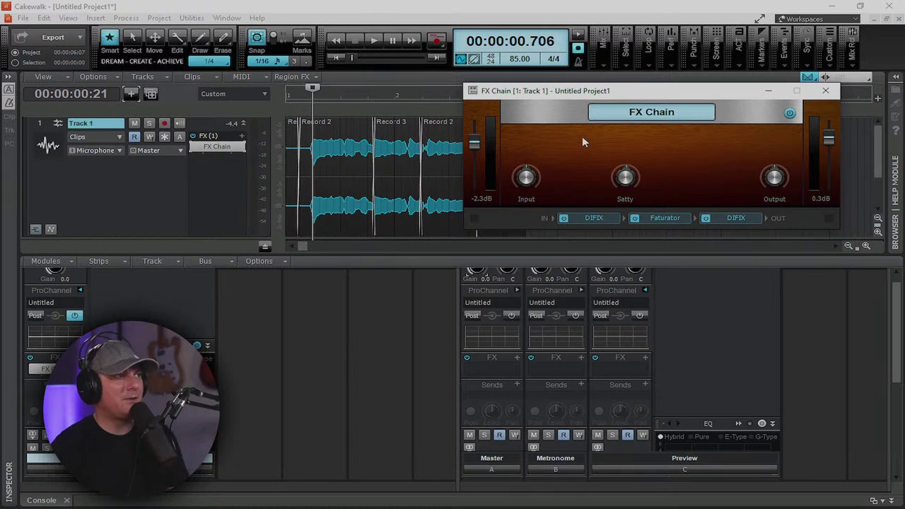
- Test the knob assignments by turning up Input with the first DIFIX open and Satty with Faturator open
mouse_move(525, 174)
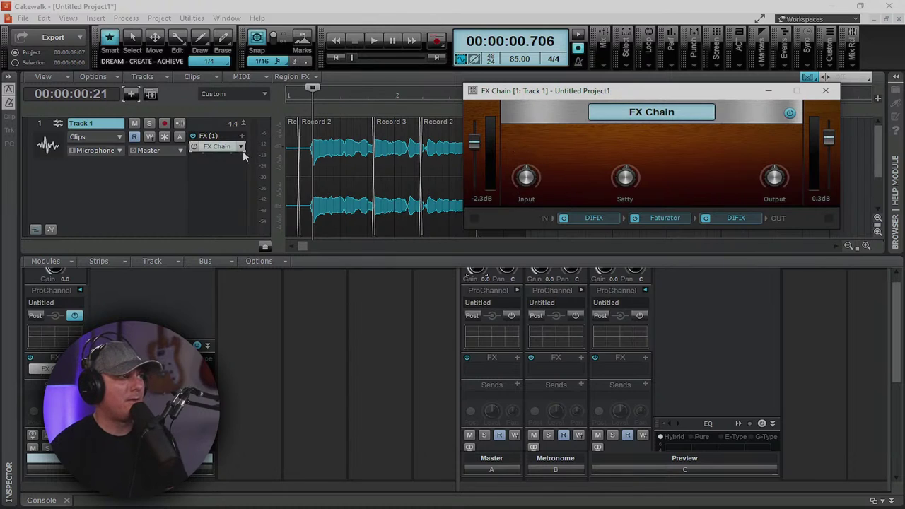
click(595, 219)
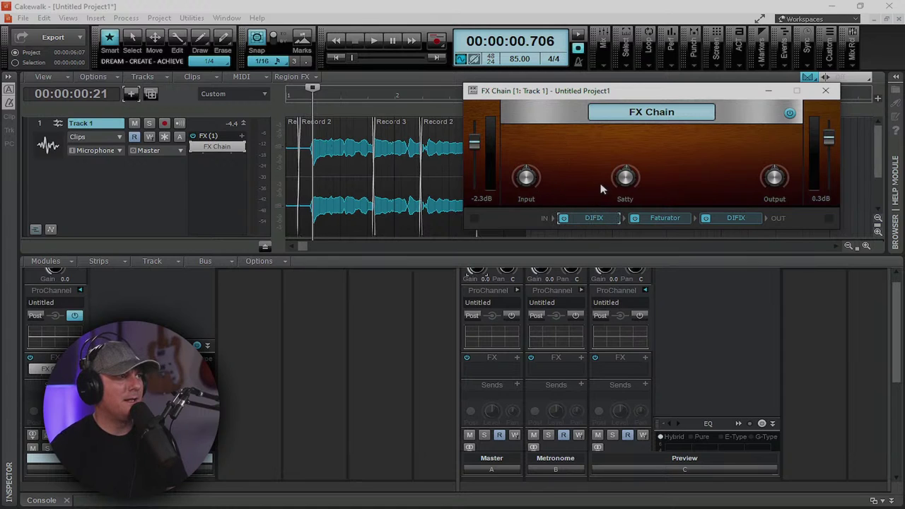
double_click(596, 219)
drag(559, 123, 171, 55)
drag(527, 176, 526, 166)
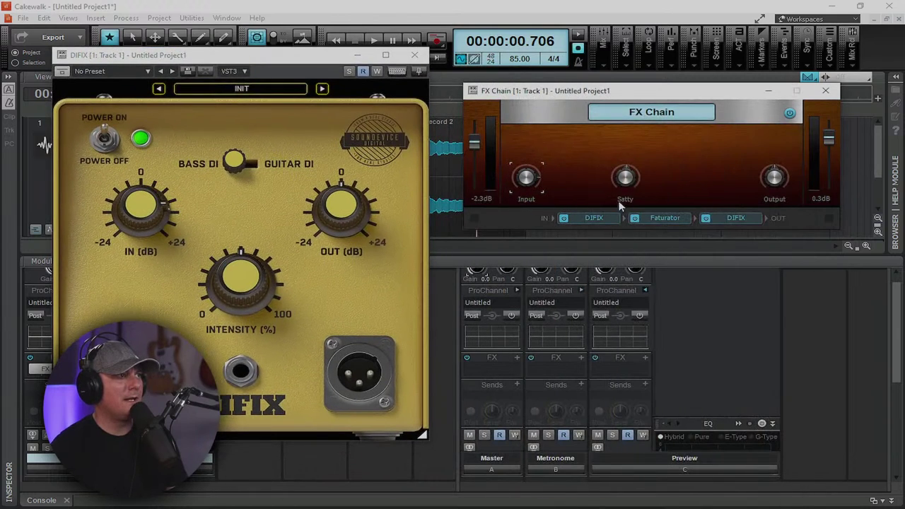
double_click(665, 218)
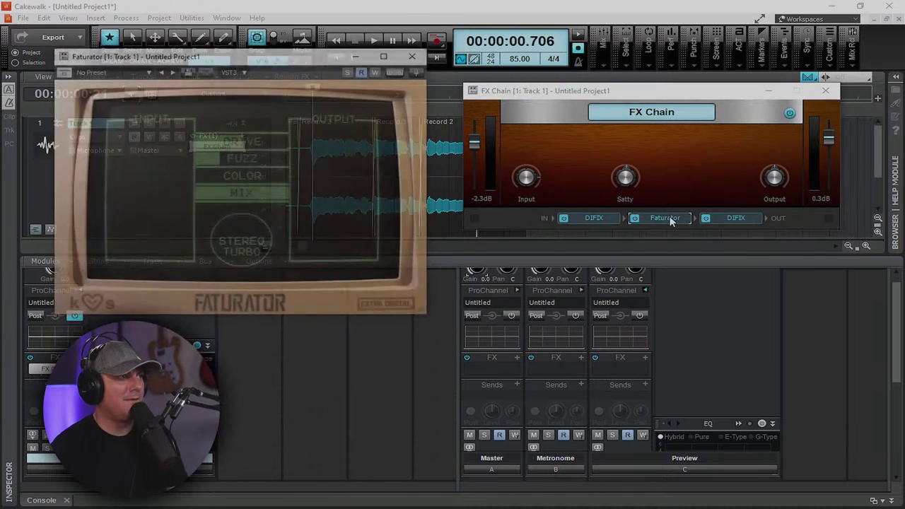
drag(627, 177, 626, 167)
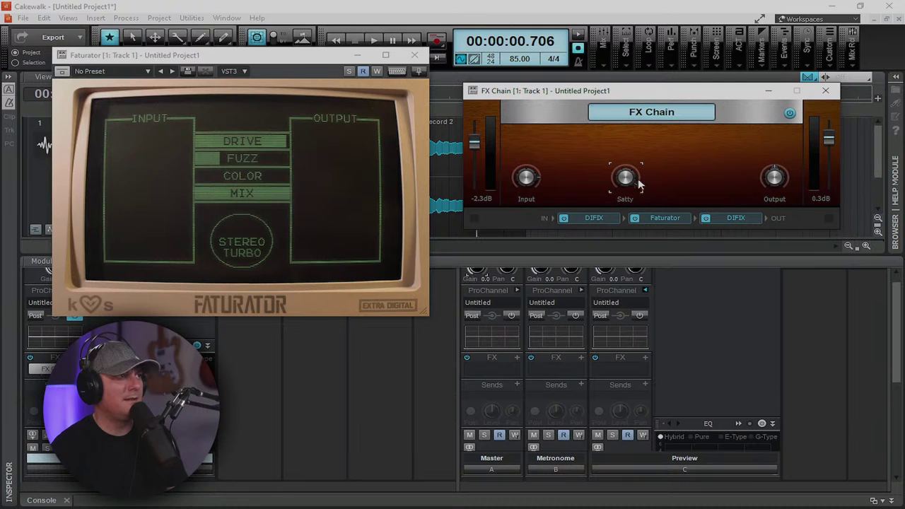
- Test the Output knob by turning it up with the second DIFIX open, and close the FX Chain and plug-in windows
double_click(735, 217)
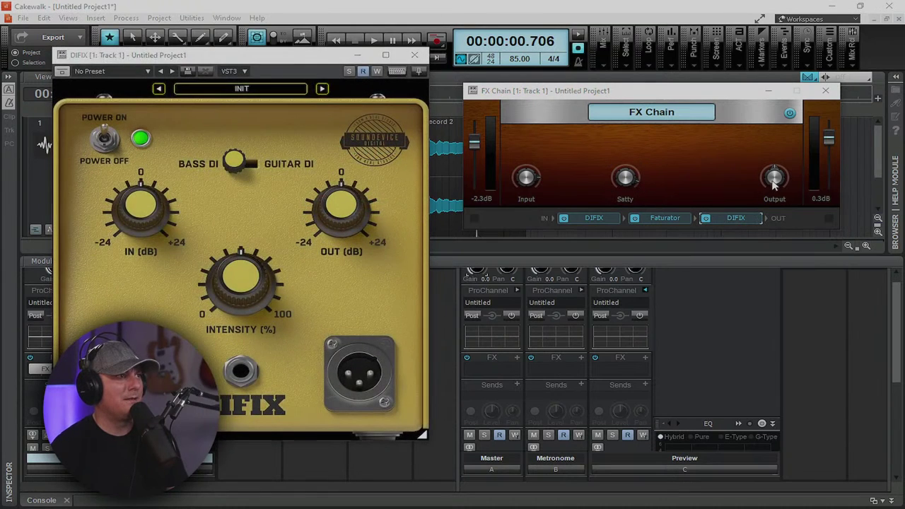
mouse_move(775, 176)
mouse_down()
mouse_move(774, 187)
mouse_move(775, 174)
mouse_up()
click(825, 91)
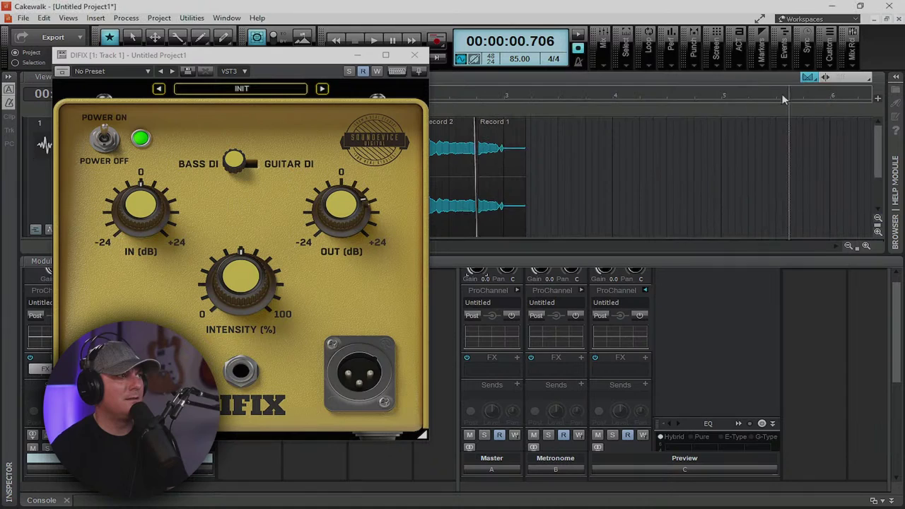
click(415, 55)
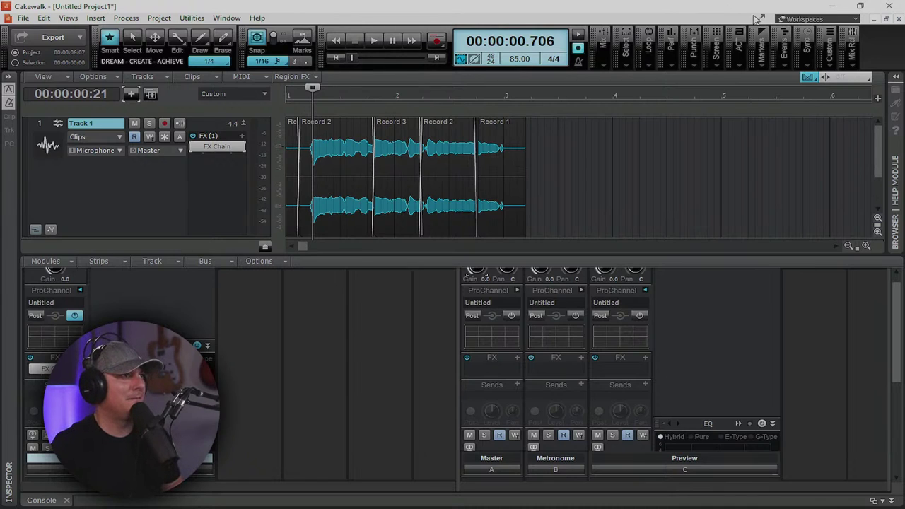
- Switch to full screen with the Console closed, and insert a MIDI track below Track 1
click(760, 19)
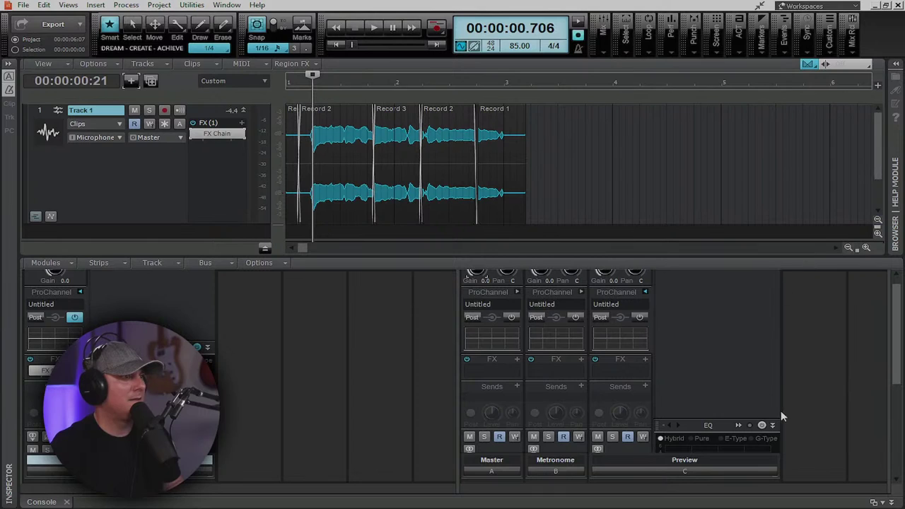
click(66, 502)
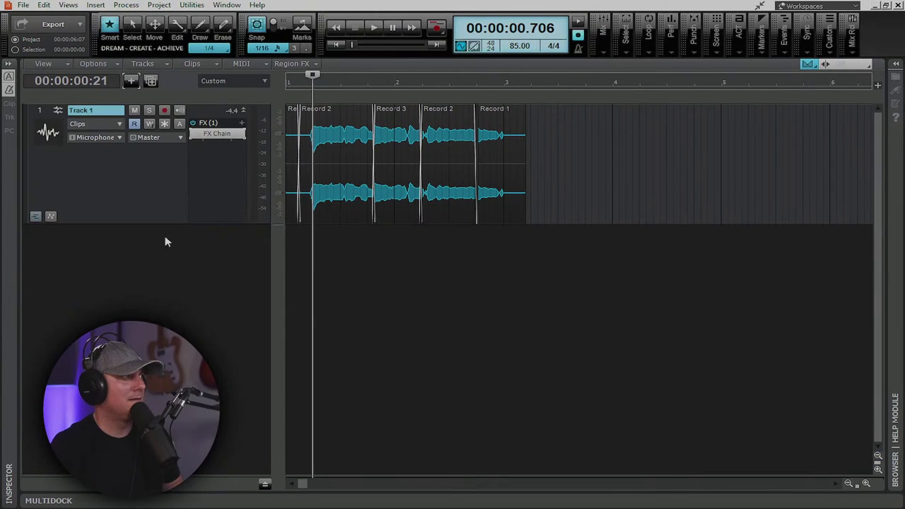
right_click(167, 269)
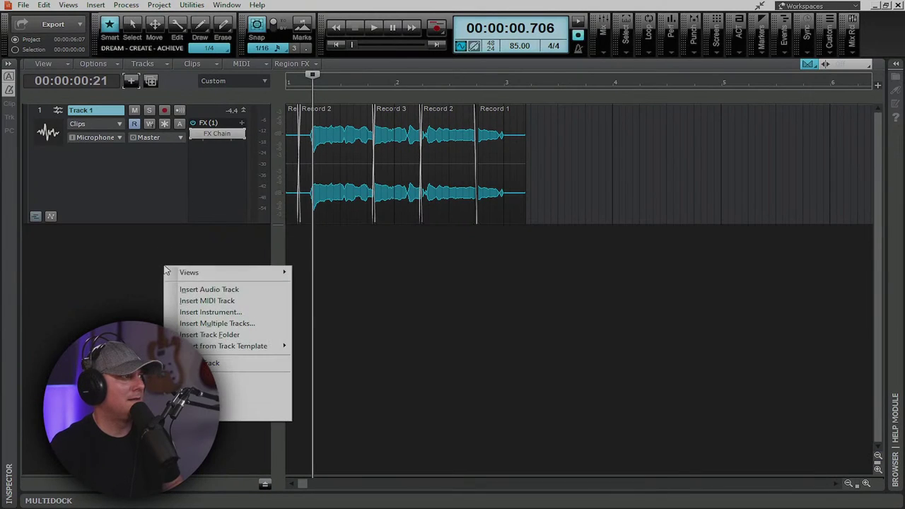
click(230, 301)
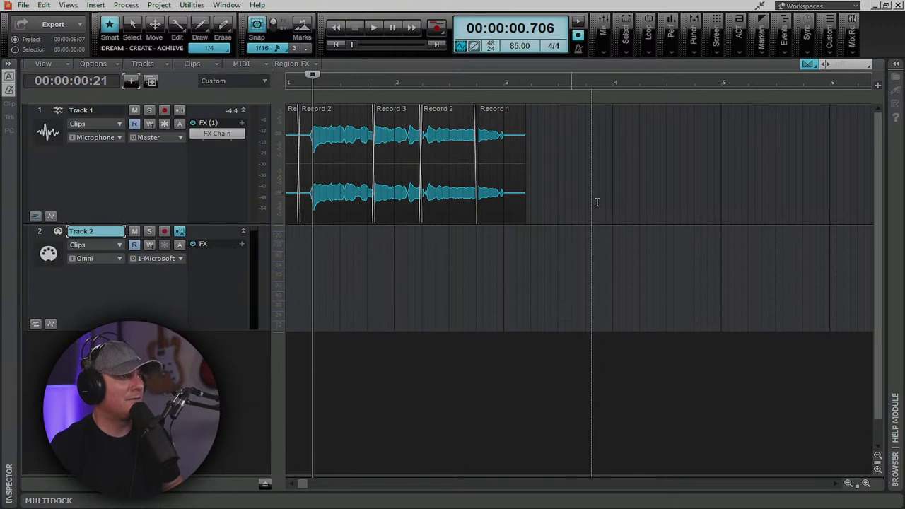
- Add AIR Music Technology's Xpand!2 from the instrument plug-ins as a new instrument track and collapse the browser
click(896, 64)
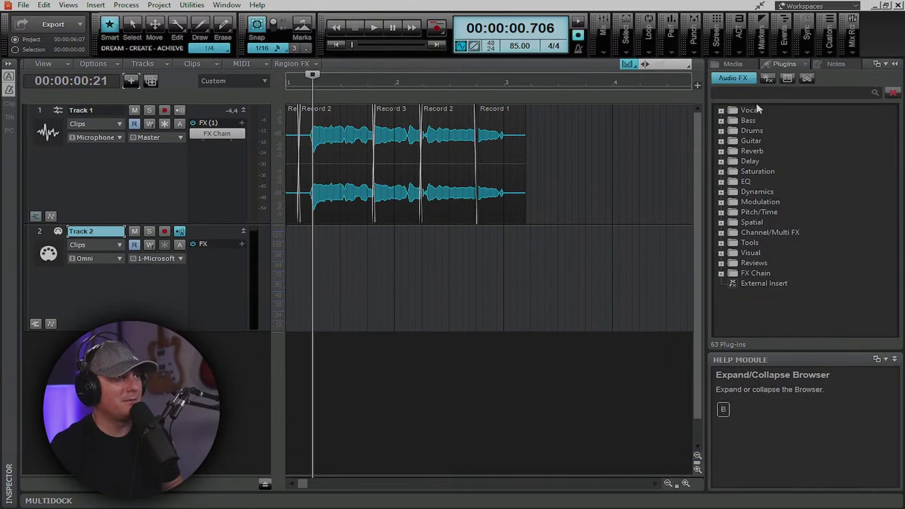
click(787, 78)
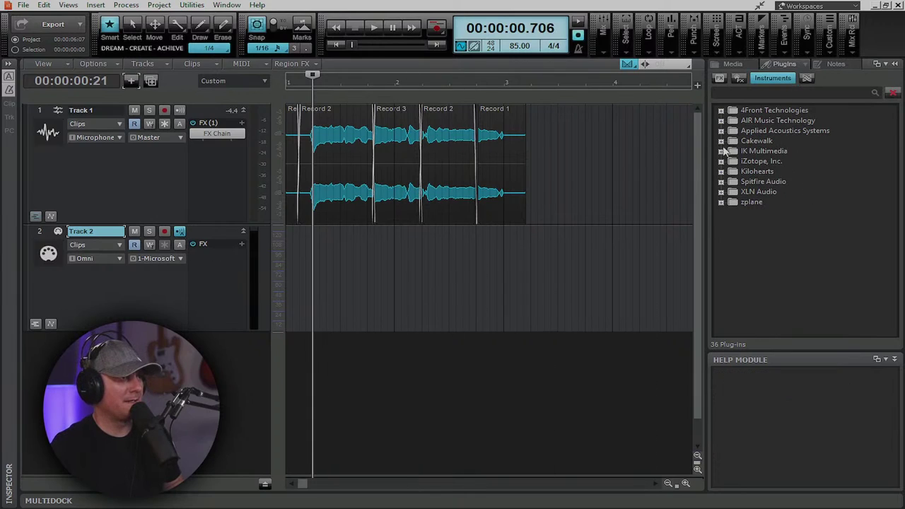
click(721, 171)
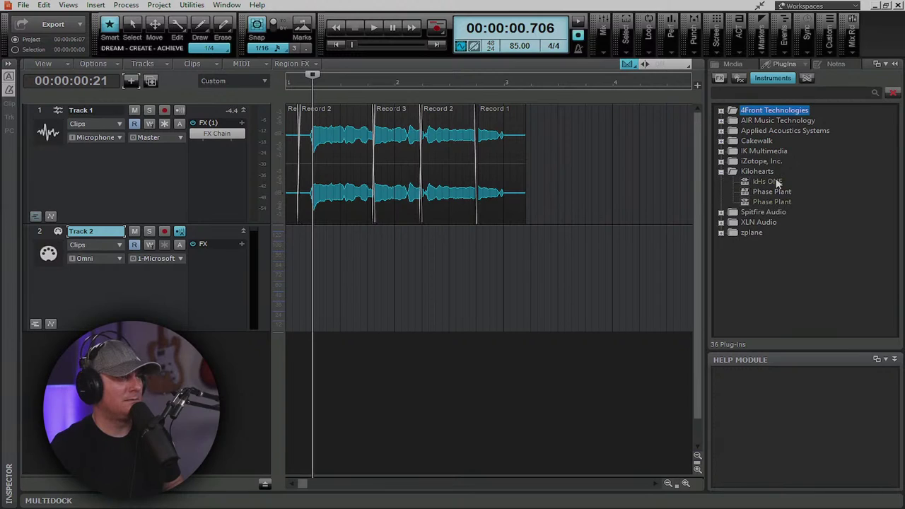
click(721, 171)
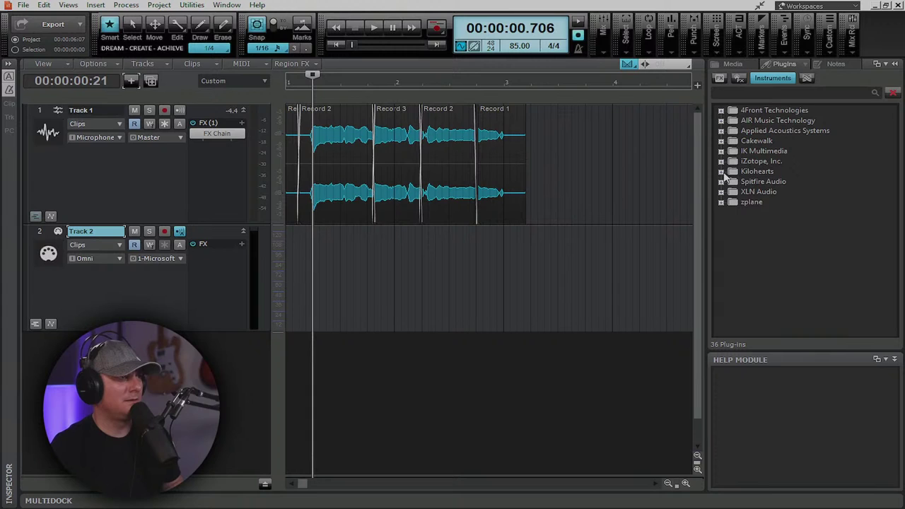
click(722, 120)
drag(766, 131, 301, 290)
click(588, 155)
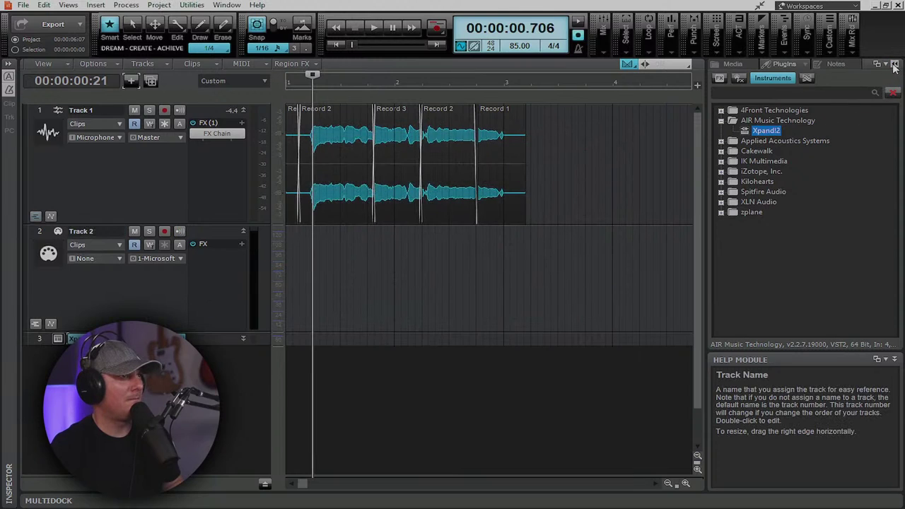
click(894, 64)
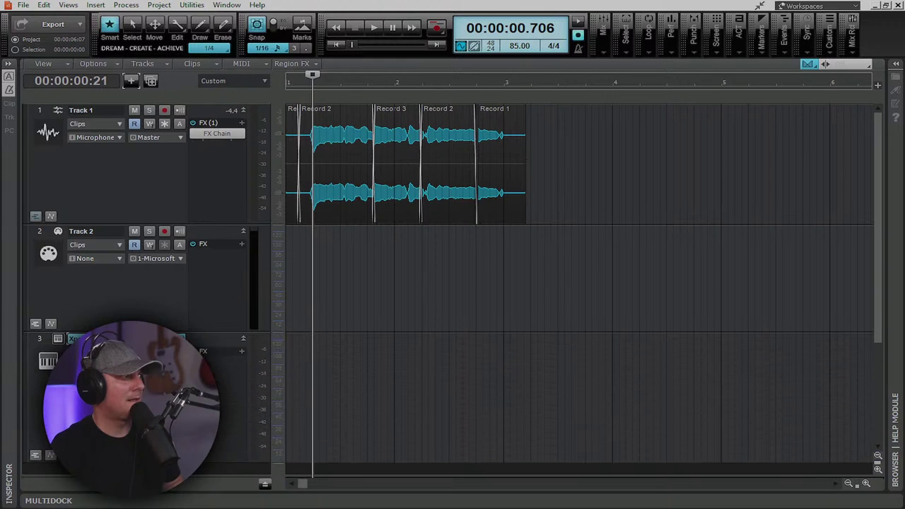
- Minimize the empty MIDI Track 2 and delete it from the project
click(243, 230)
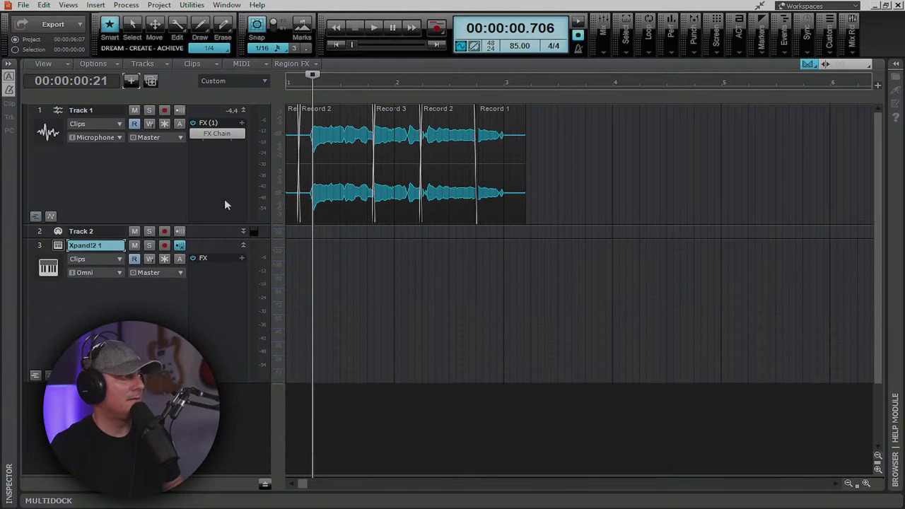
click(39, 233)
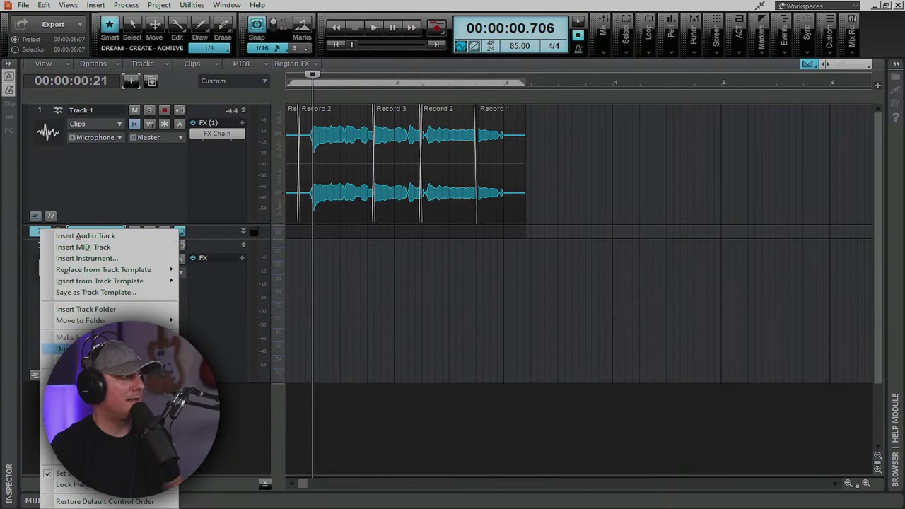
click(92, 360)
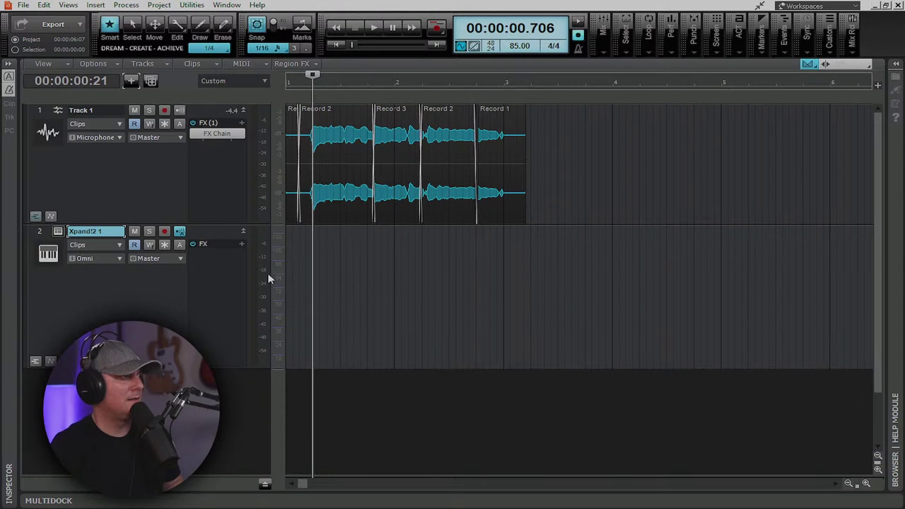
- Expand the browser again and return the playhead to the project start
click(897, 66)
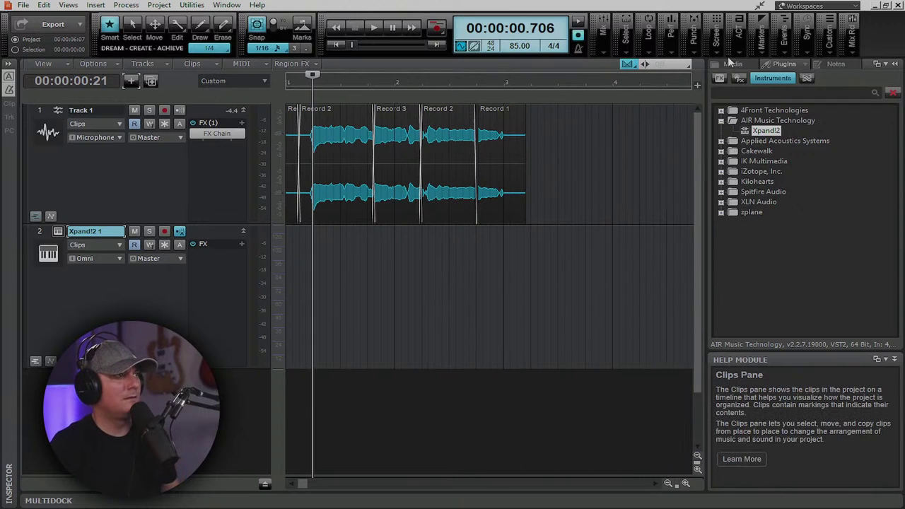
click(337, 27)
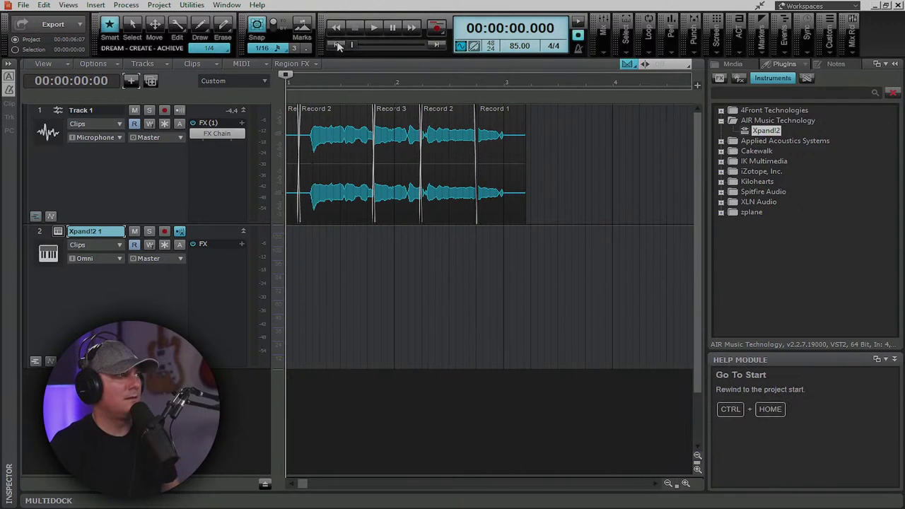
- Collapse the browser, import AD2Beat.mid at the start of the Xpand!2 track, and play the project briefly
click(897, 63)
right_click(292, 278)
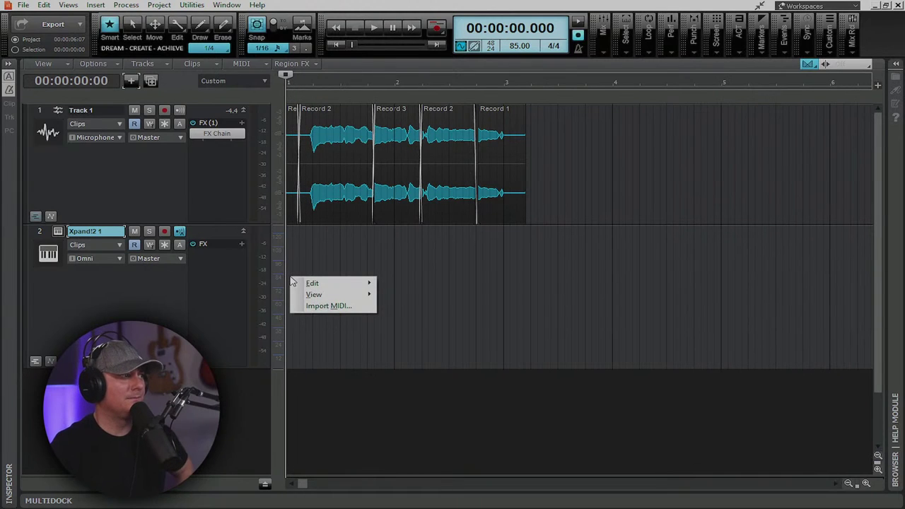
click(329, 305)
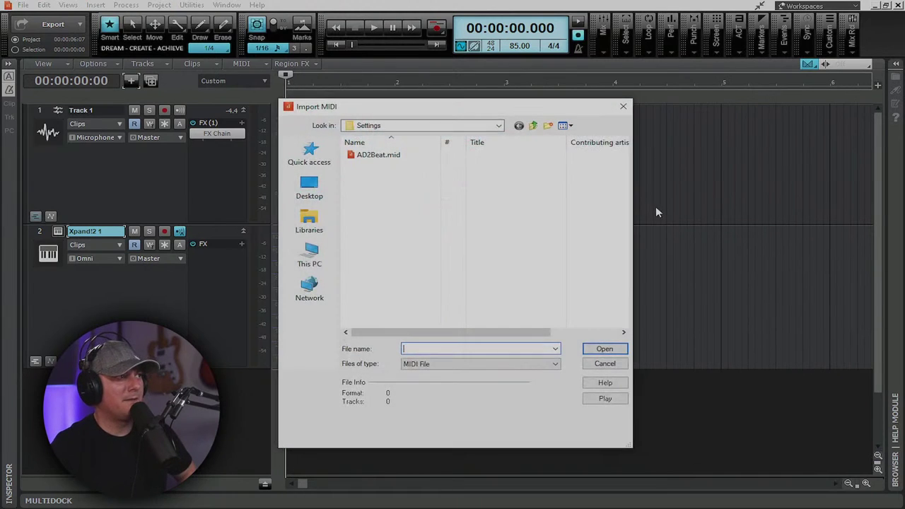
double_click(362, 156)
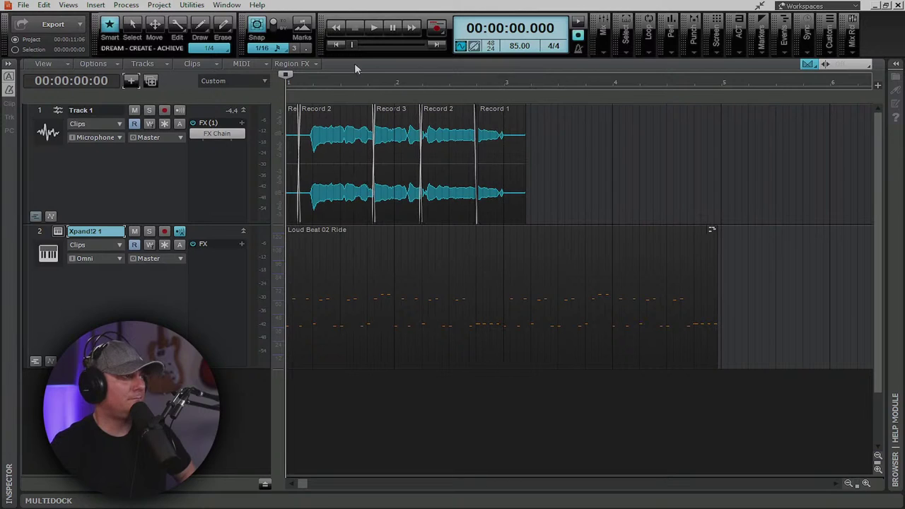
click(370, 30)
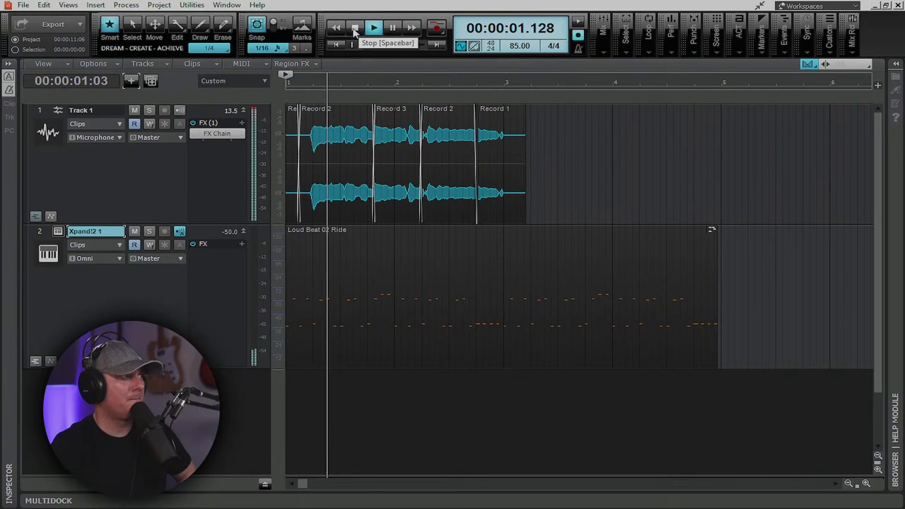
click(356, 28)
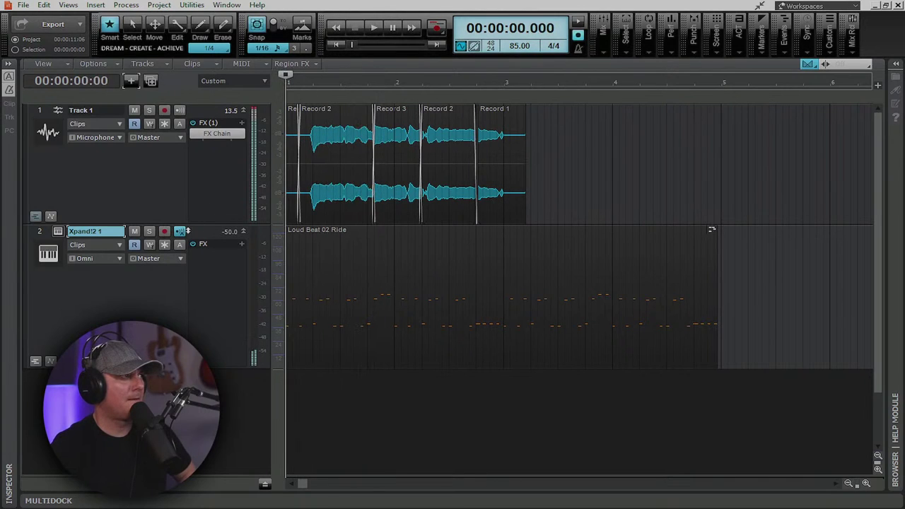
- Open Track 1's FX Chain, set Output to 47%, and turn Satty down to 0% during playback
double_click(219, 133)
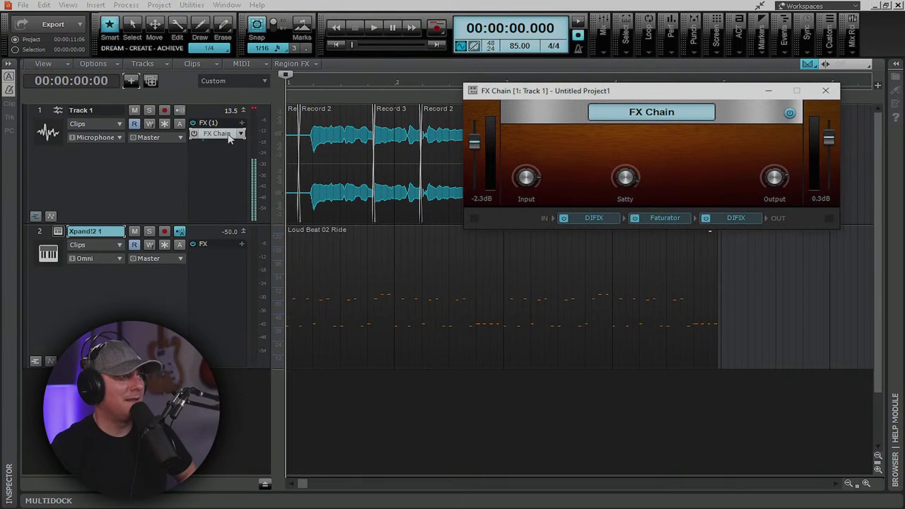
click(774, 178)
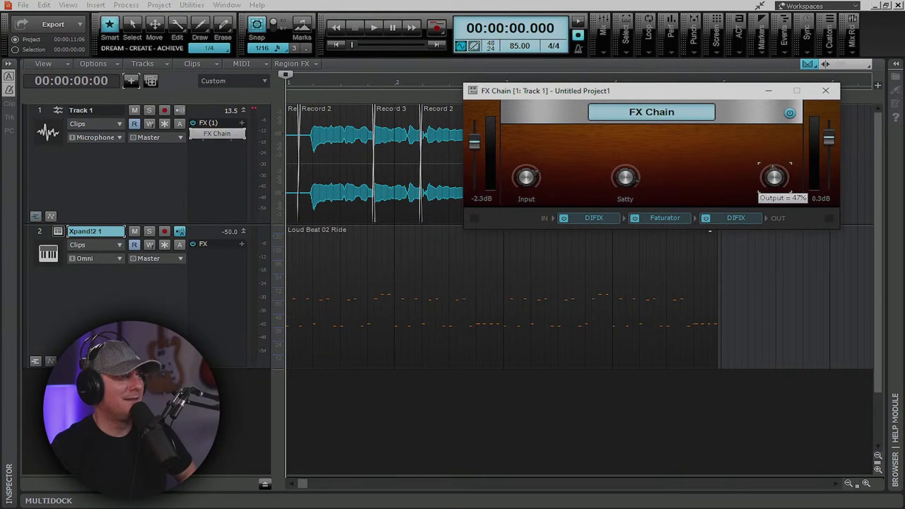
click(375, 28)
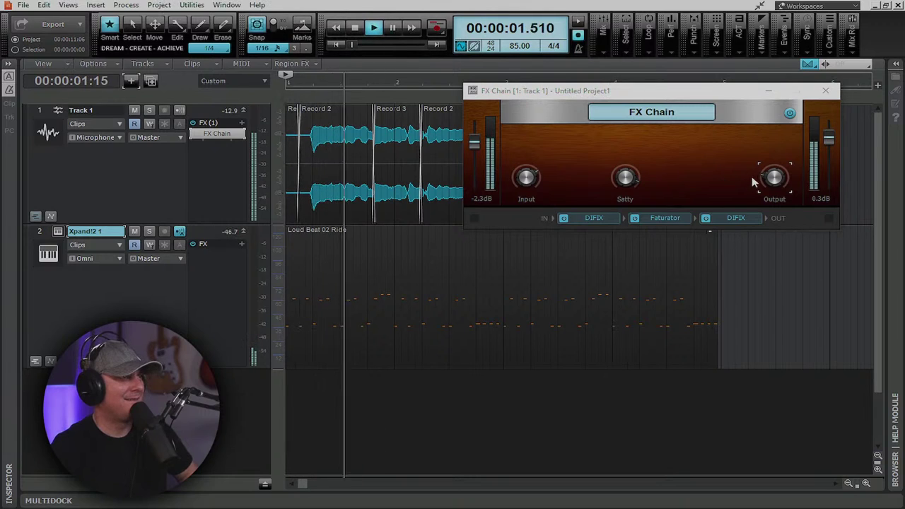
click(625, 177)
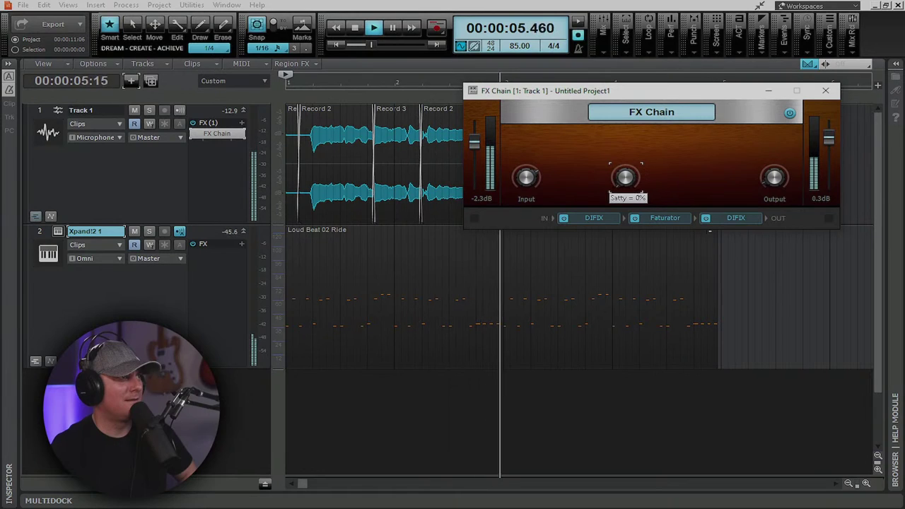
- Lower the FX Chain's Input during playback, readjust Satty and Output, and restart playback to hear the result
click(527, 177)
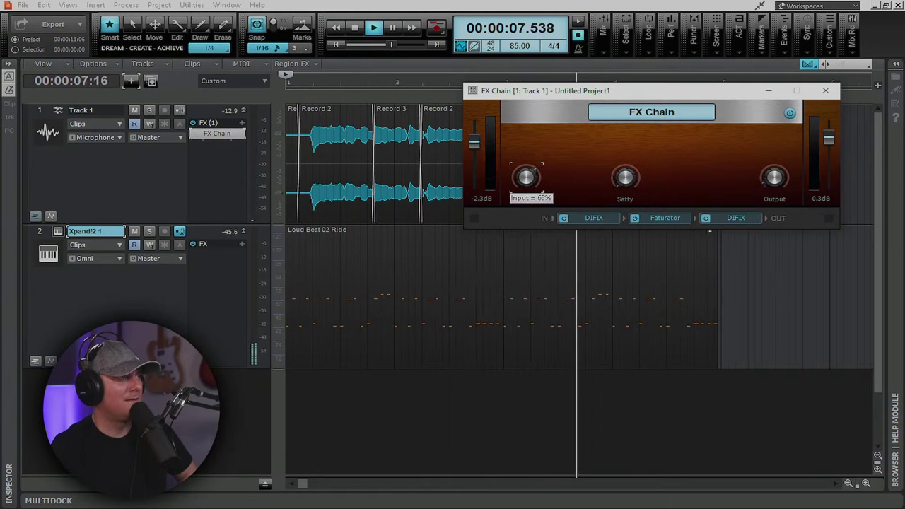
key(w)
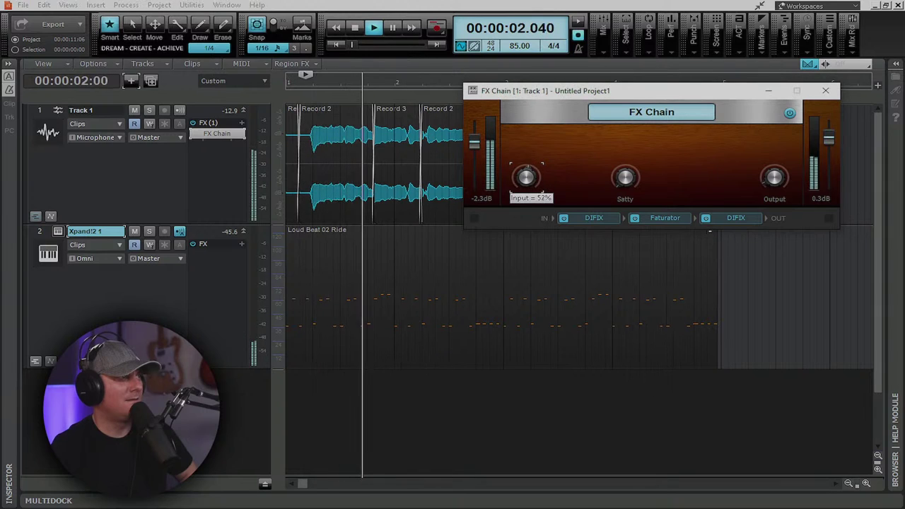
click(626, 177)
click(774, 178)
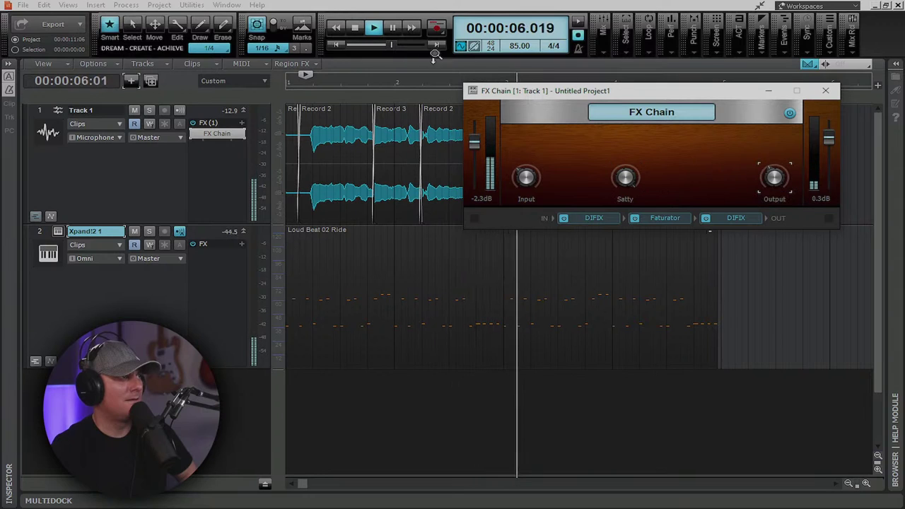
click(375, 27)
click(374, 28)
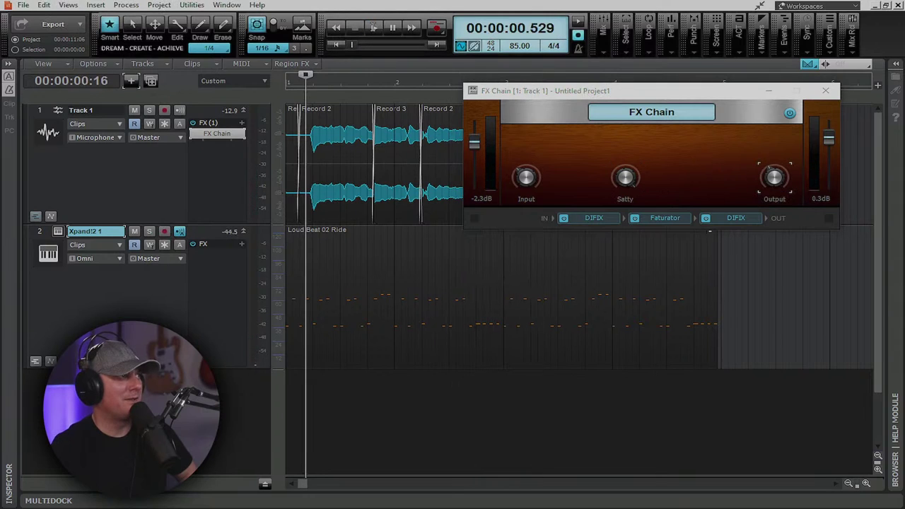
- Fine-tune the FX Chain's Output and Satty knobs while replaying the project, and close the FX Chain window
click(774, 178)
drag(775, 177, 775, 180)
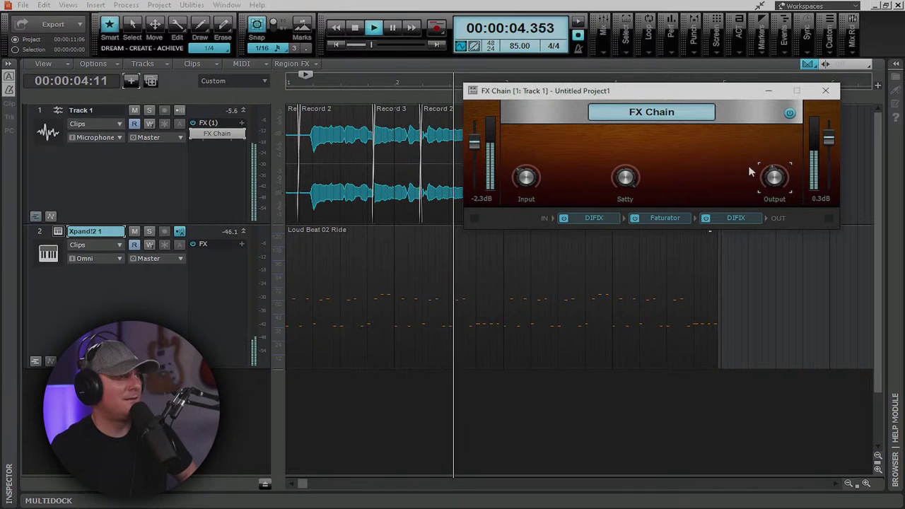
click(625, 178)
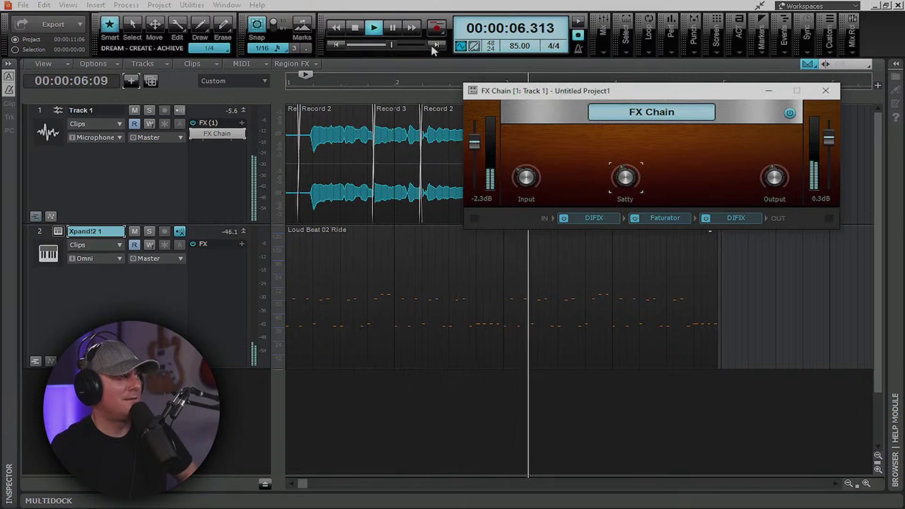
click(355, 27)
click(374, 28)
drag(625, 178, 625, 197)
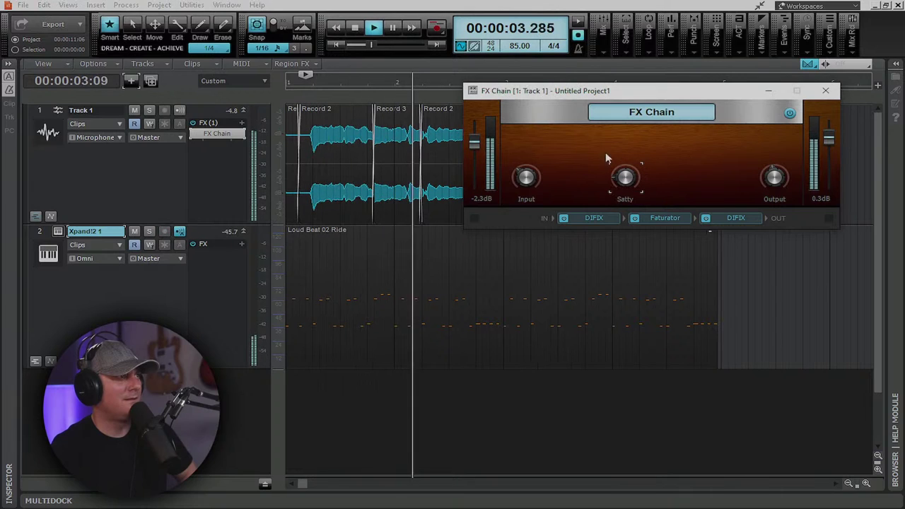
click(355, 27)
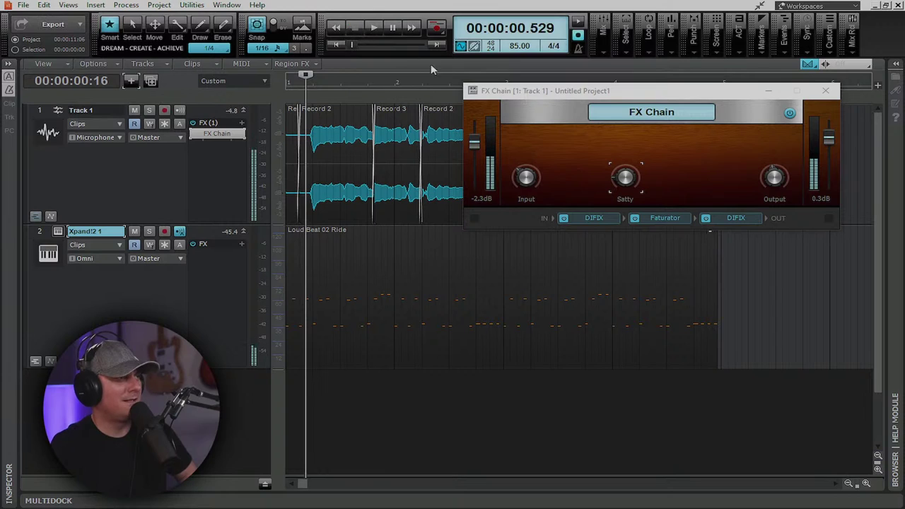
click(825, 90)
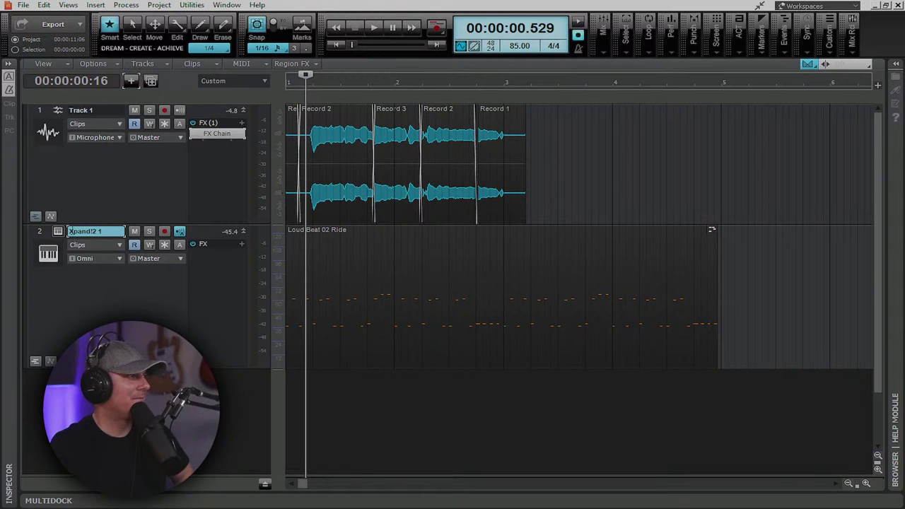
- Open the Xpand!2 interface on track 2, look through its preset list, and close it again
click(57, 232)
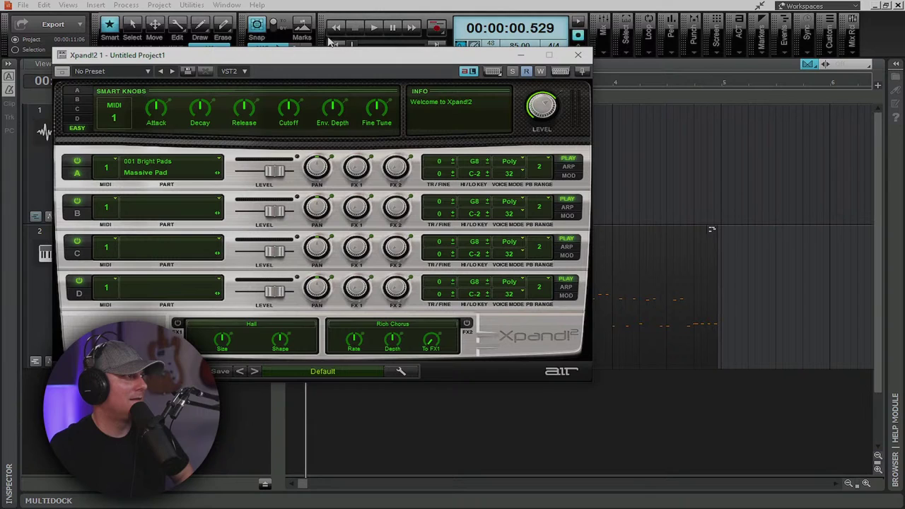
drag(322, 57, 552, 89)
click(380, 103)
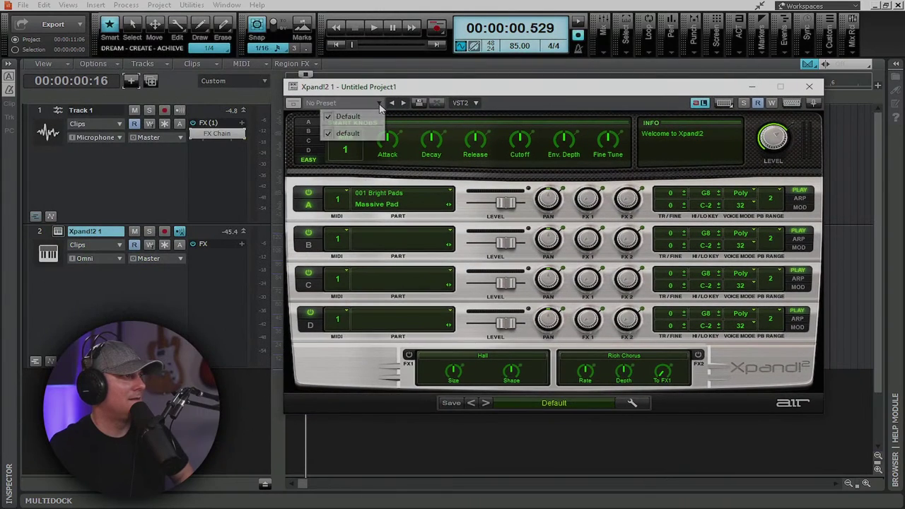
click(809, 87)
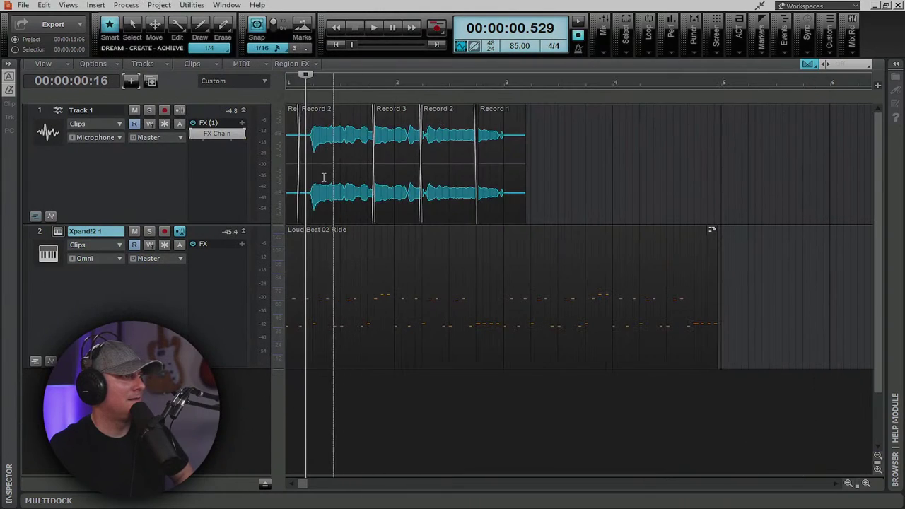
- Return the playhead to the project start and open the Matrix View
click(336, 44)
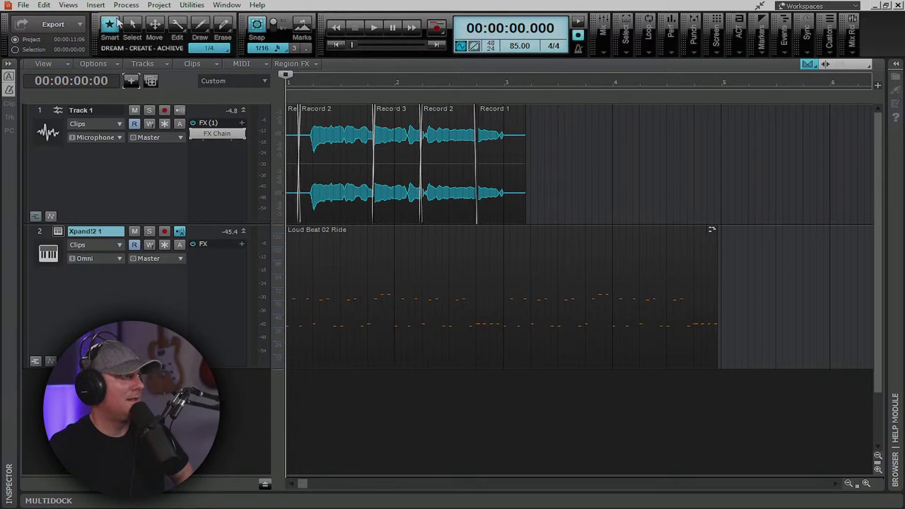
click(70, 5)
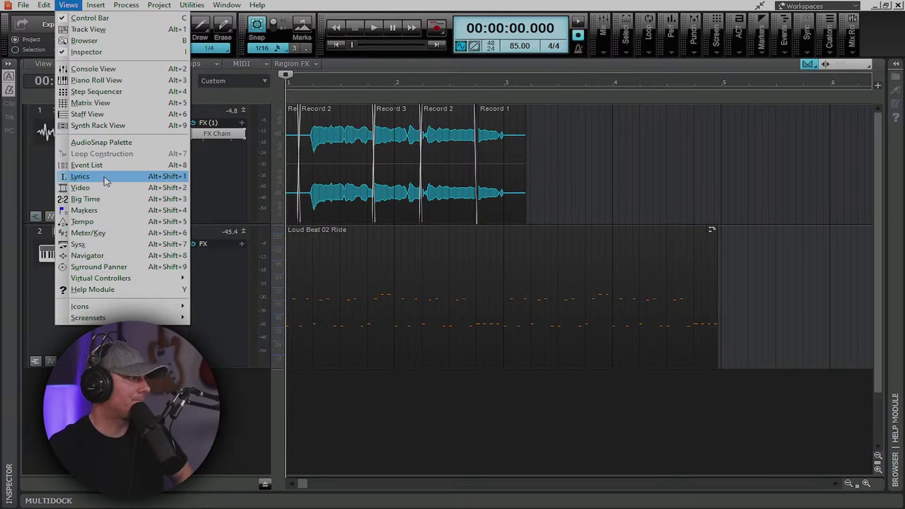
click(101, 105)
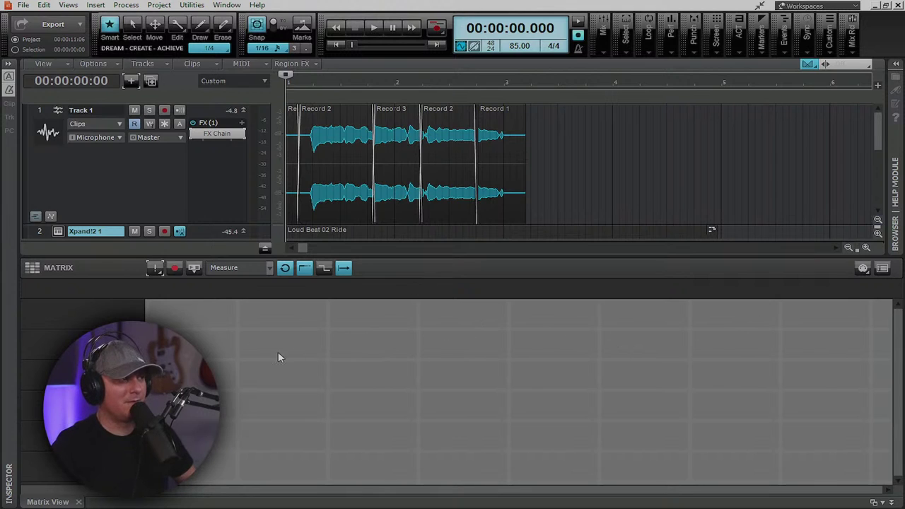
- Import the audio file "SFX, Track 1, Radio FX (1)" into the Matrix cell at row 1, column 1
click(195, 307)
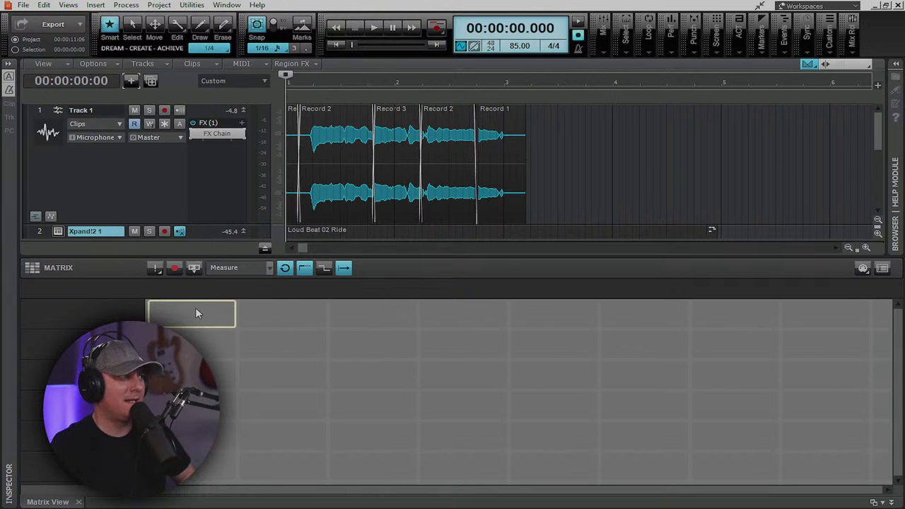
right_click(195, 307)
click(244, 317)
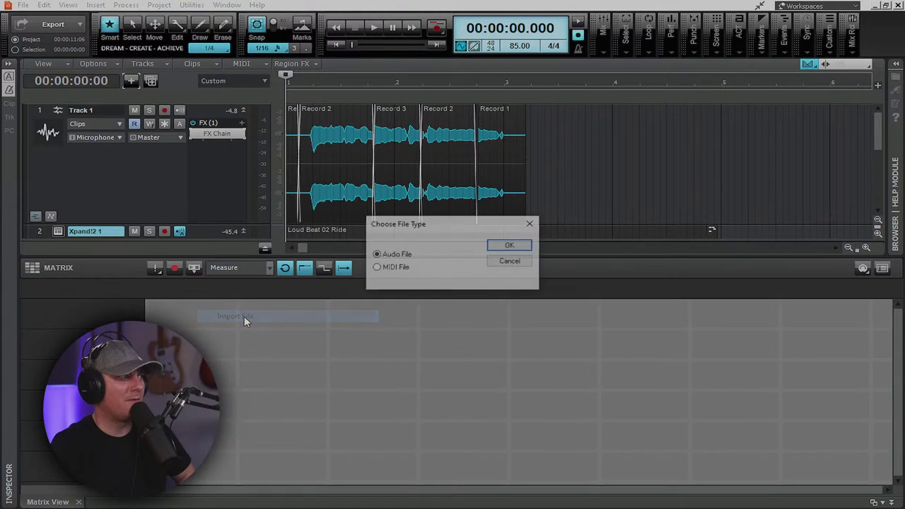
click(517, 248)
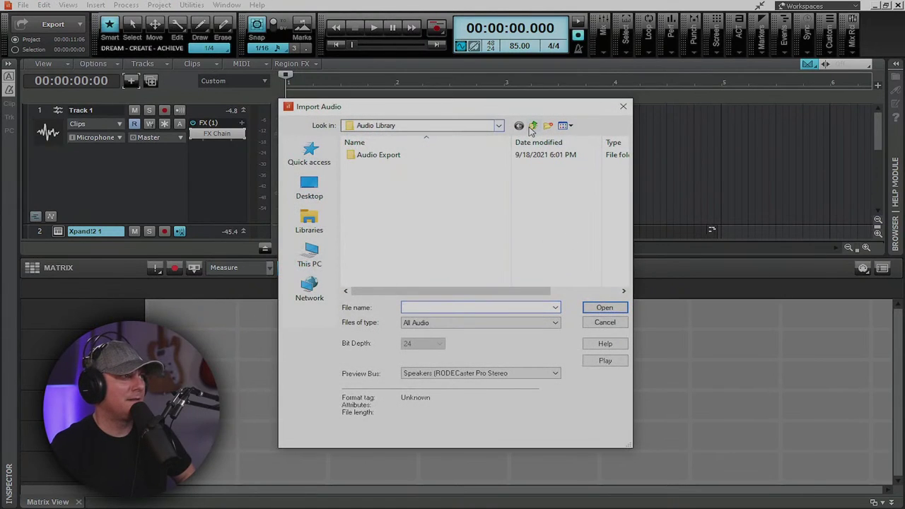
click(533, 125)
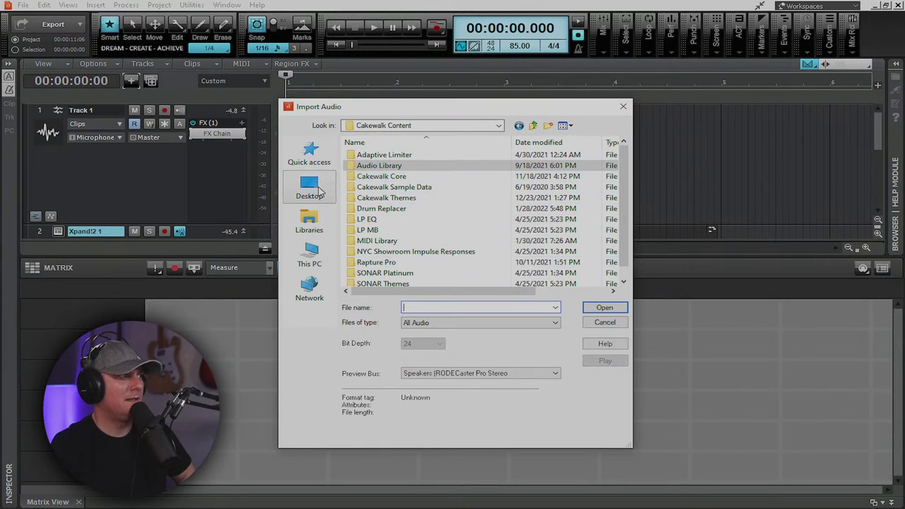
key(Escape)
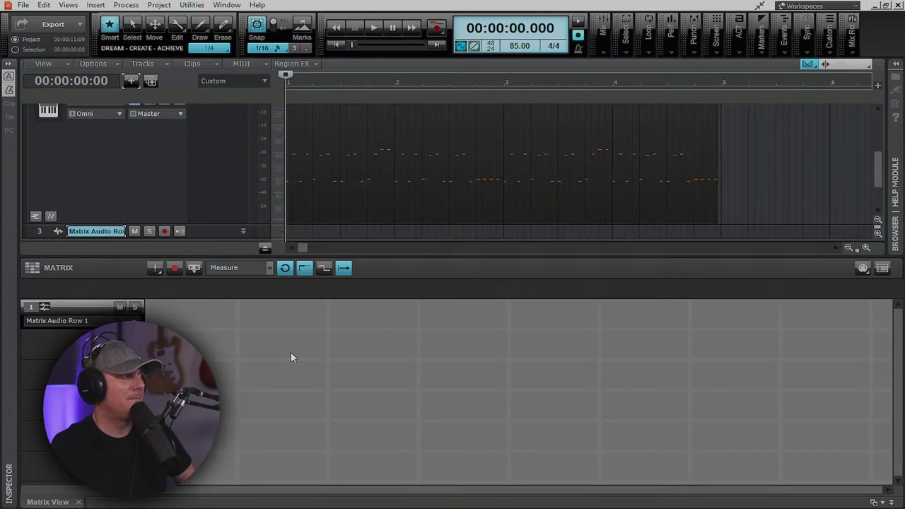
- Import the audio file "SFX, Track 1, Radio FX (8)" into the Matrix cell at row 2, column 2
click(289, 325)
click(285, 348)
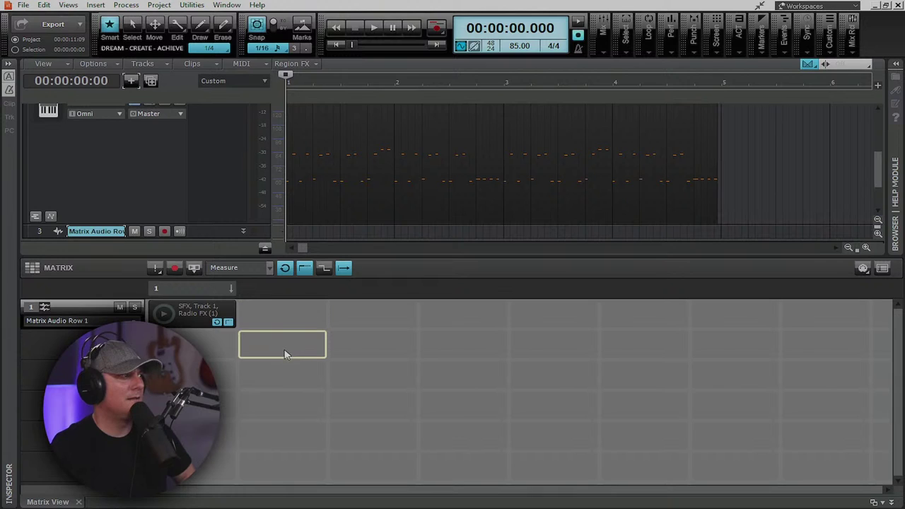
right_click(293, 352)
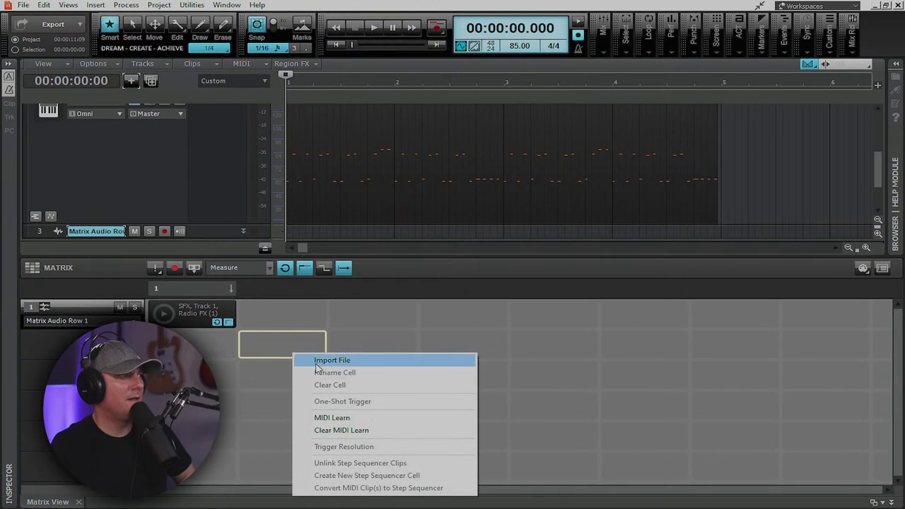
click(320, 357)
click(520, 245)
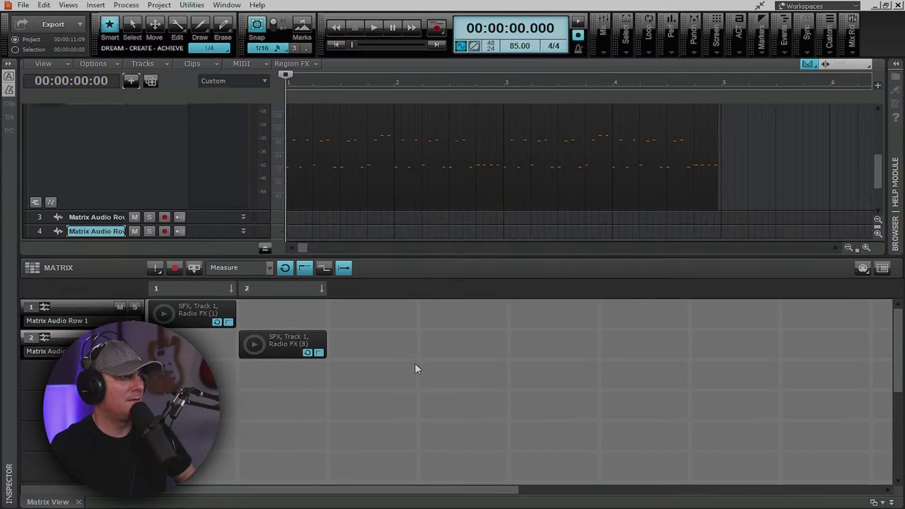
- Import the audio file "Epicness" into the Matrix cell at row 3, column 3
right_click(390, 375)
click(462, 240)
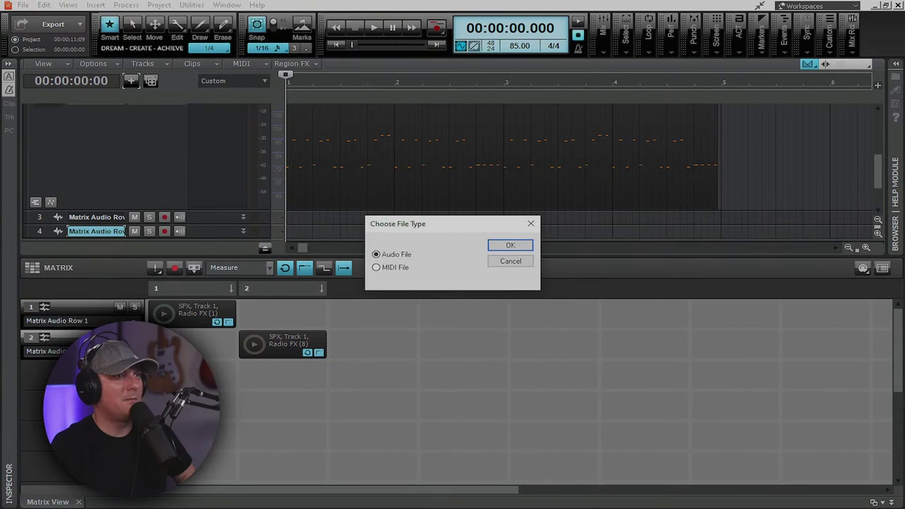
click(504, 246)
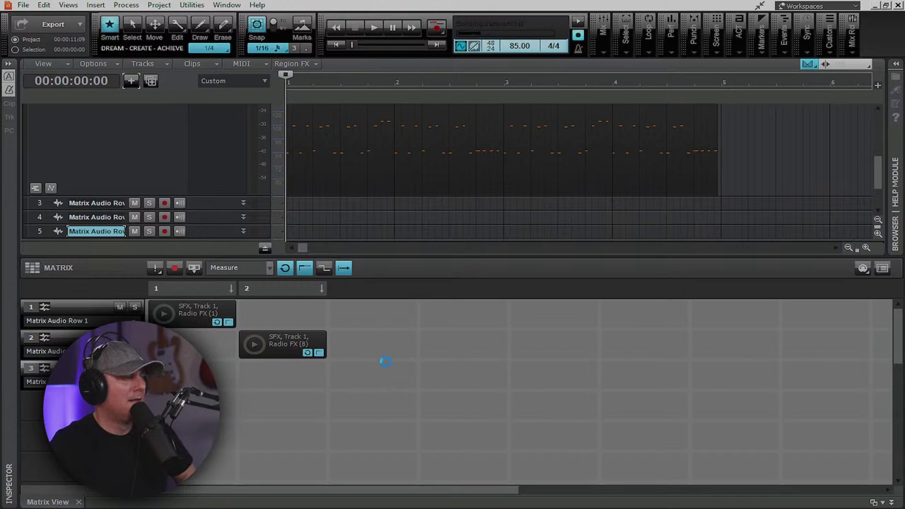
- Turn off looping for the Radio FX (1) cell in the Matrix
click(218, 323)
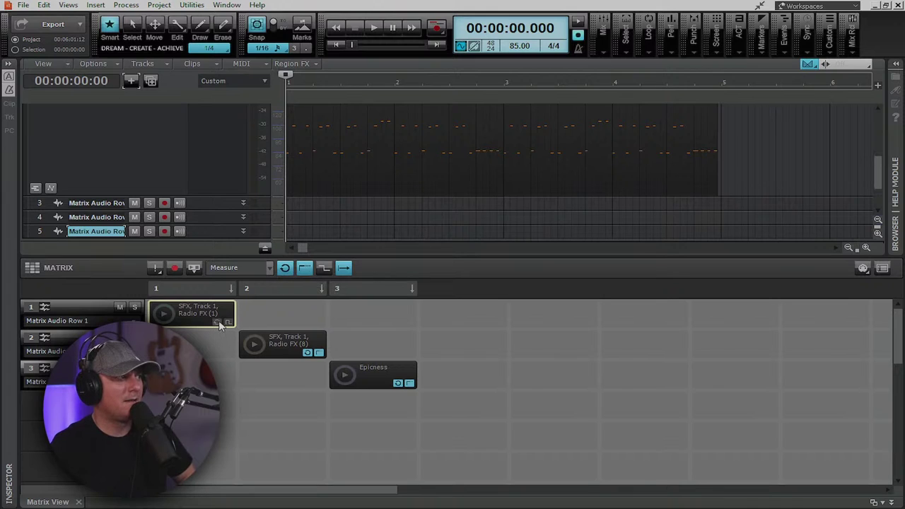
- Audition the Radio FX (1), Radio FX (8) and Epicness cells in the Matrix, and switch the trigger mode of Radio FX (1)
click(165, 315)
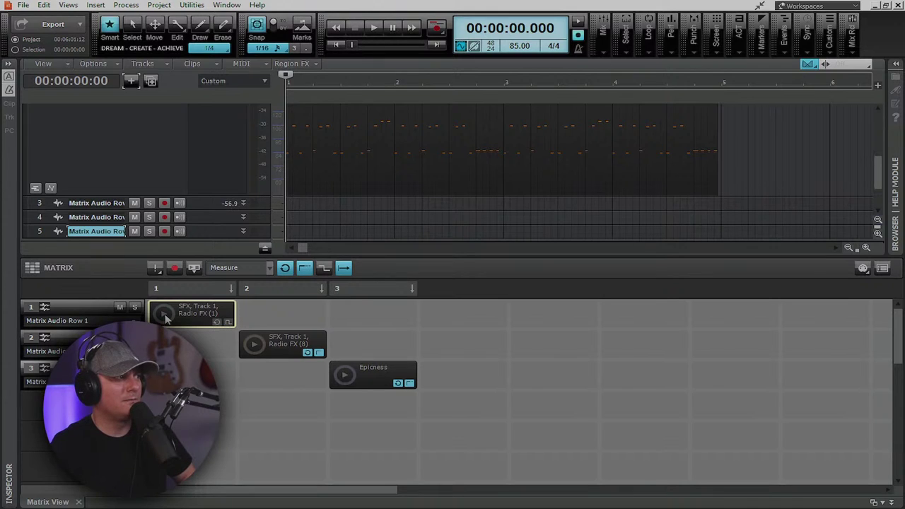
click(252, 347)
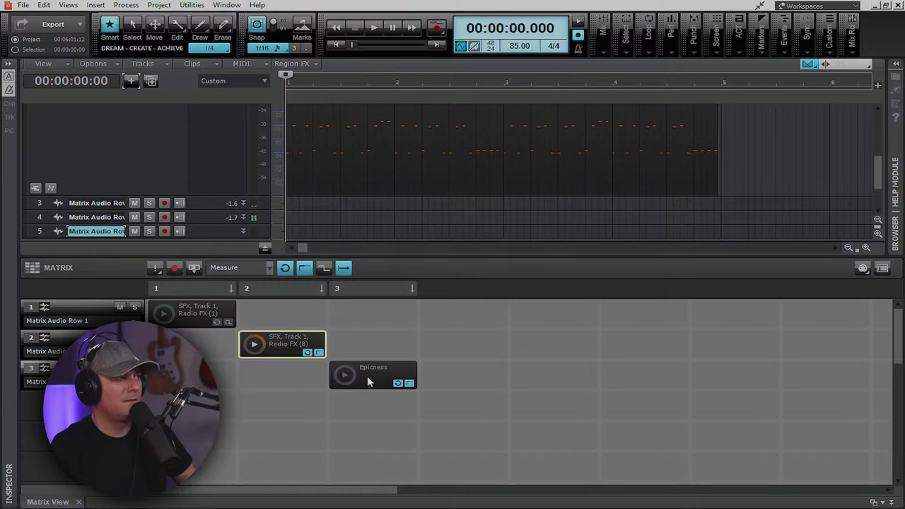
click(345, 378)
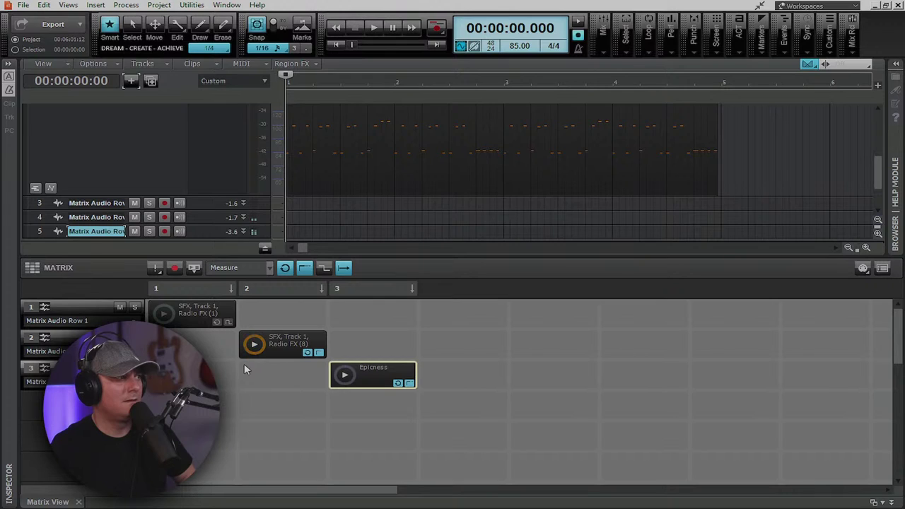
click(166, 315)
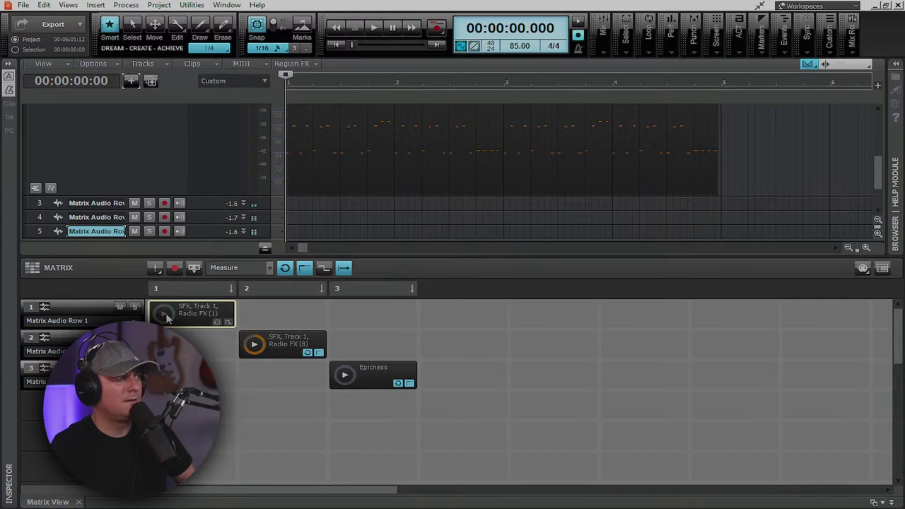
click(224, 324)
click(256, 346)
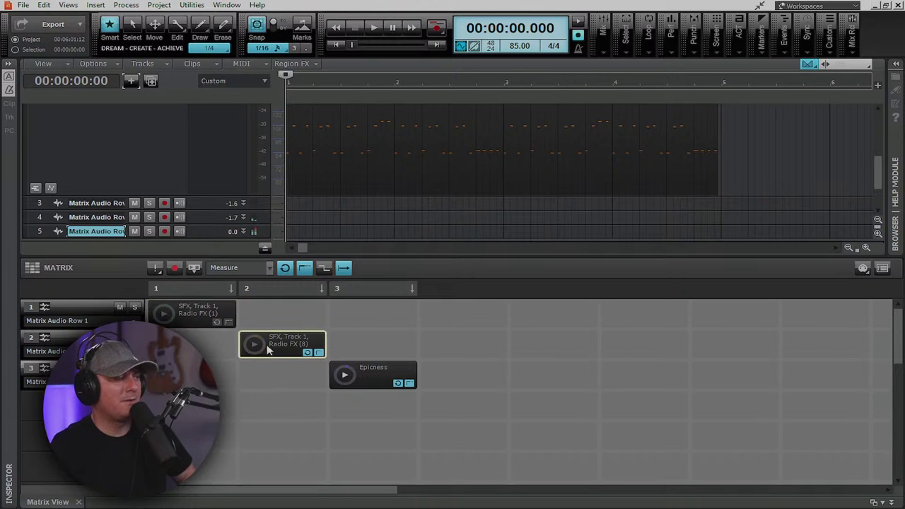
- Set the Epicness cell to One-Shot Trigger, play it, and clear the cell
right_click(367, 374)
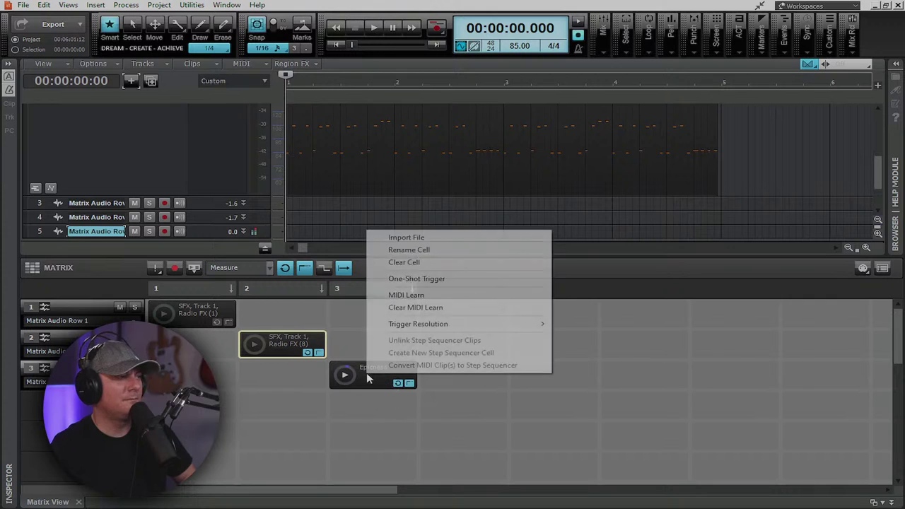
click(409, 283)
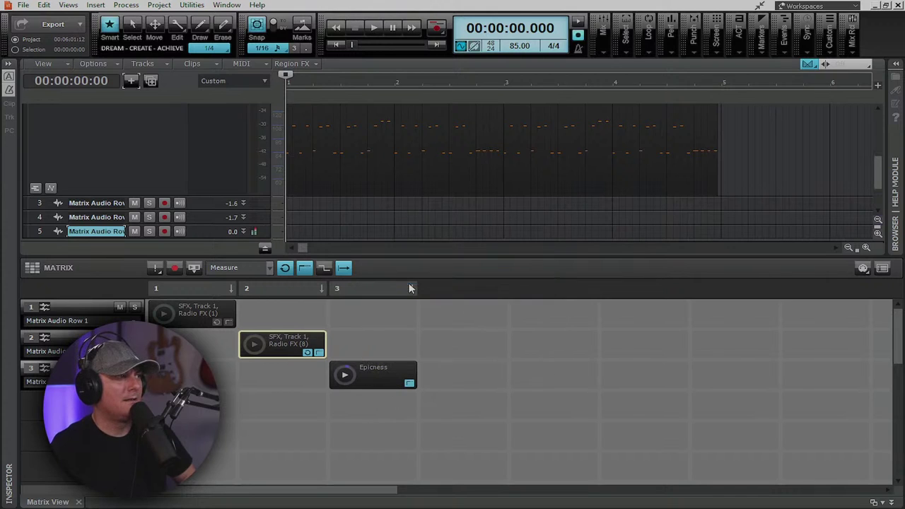
click(346, 377)
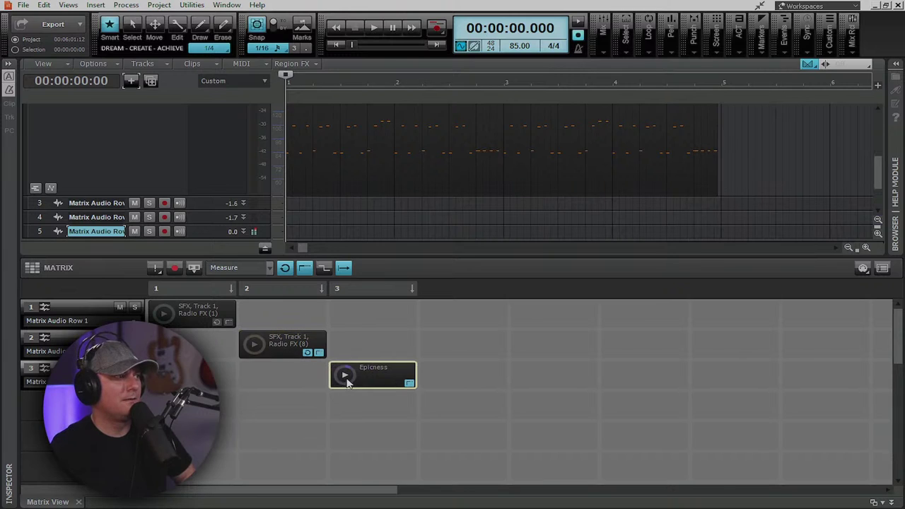
right_click(368, 379)
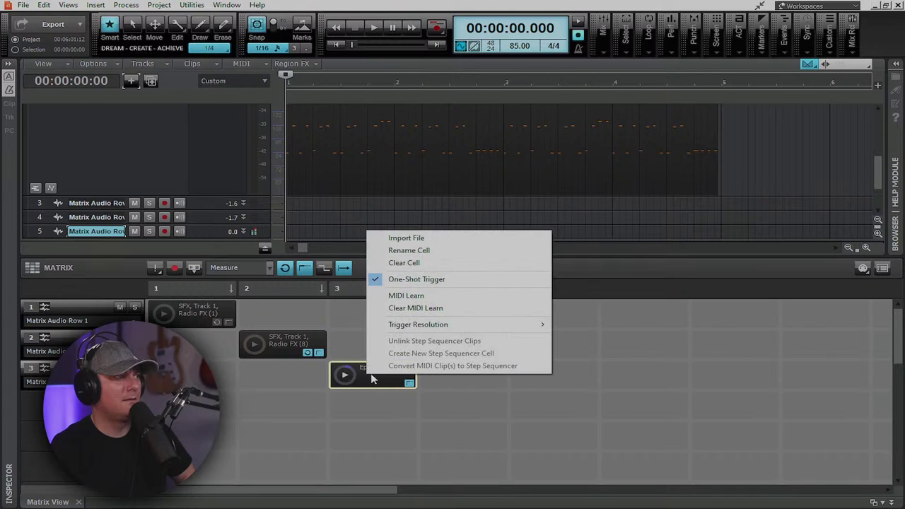
click(404, 263)
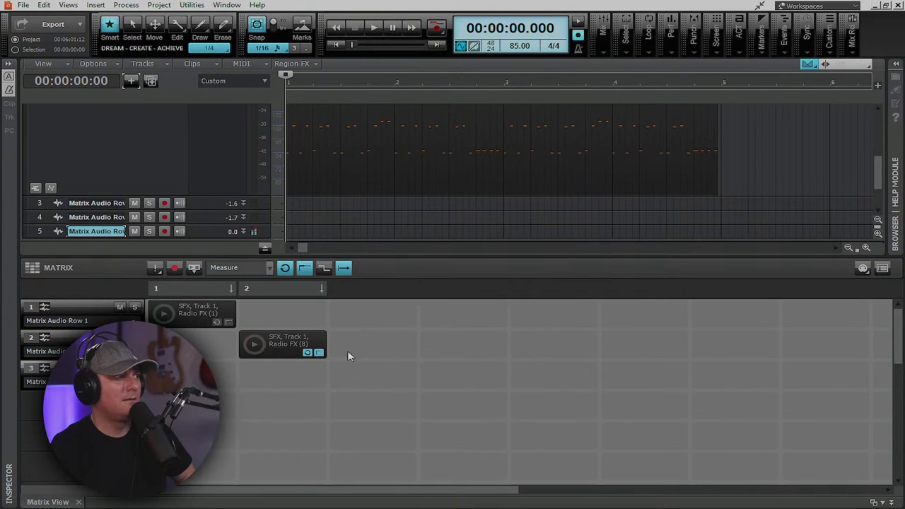
- Play the two remaining Radio FX cells and review the cell commands available for Radio FX (1)
click(255, 345)
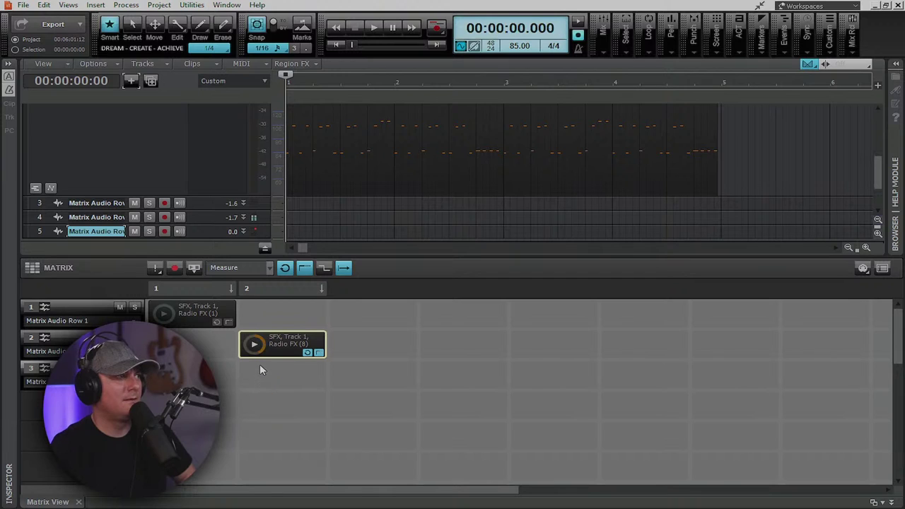
right_click(195, 322)
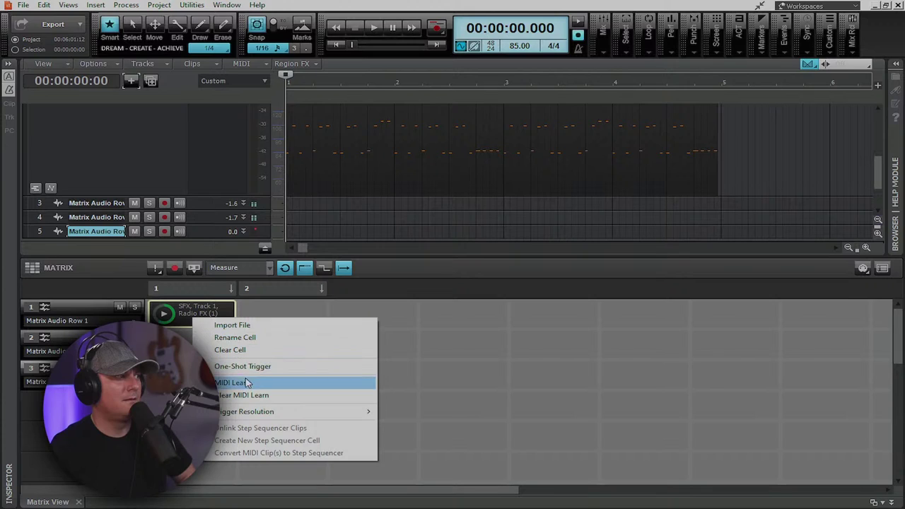
mouse_move(251, 416)
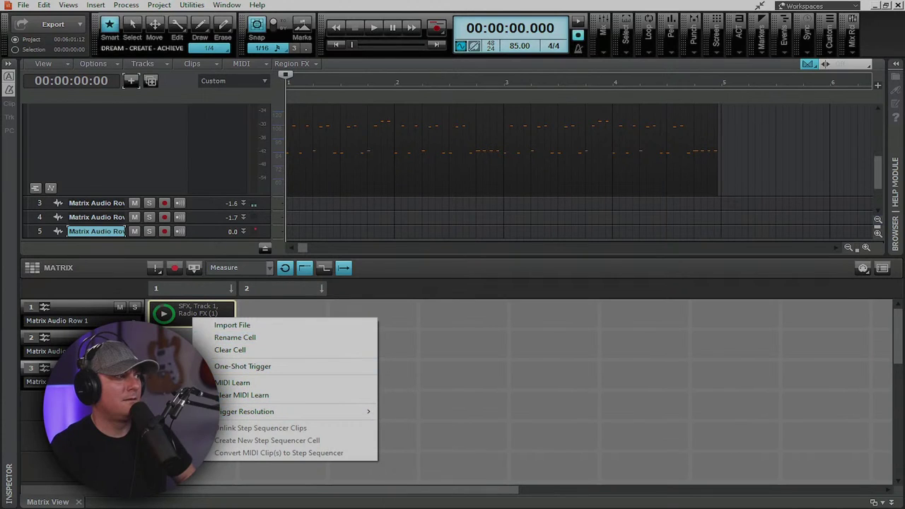
click(228, 351)
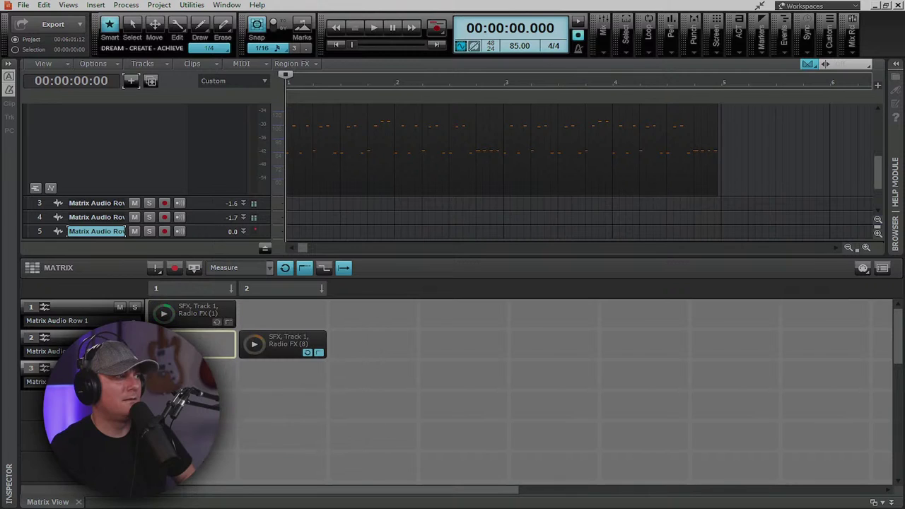
- Delete the Radio FX (8) and Radio FX (1) clips from their Matrix cells
right_click(263, 349)
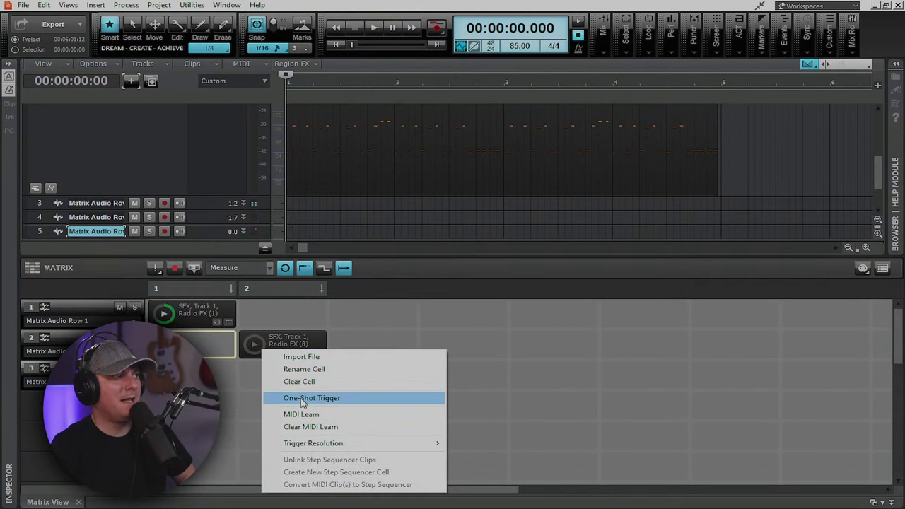
click(264, 343)
right_click(265, 343)
key(Escape)
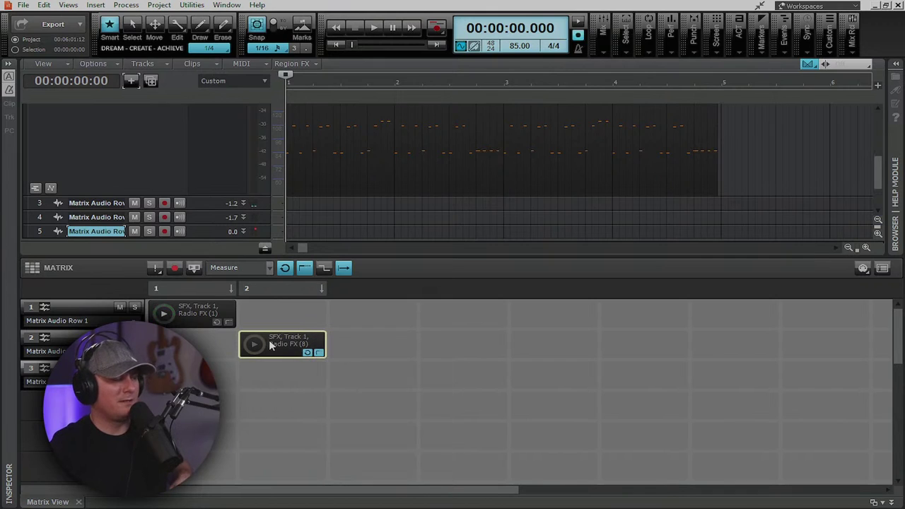
key(Delete)
click(206, 316)
key(Delete)
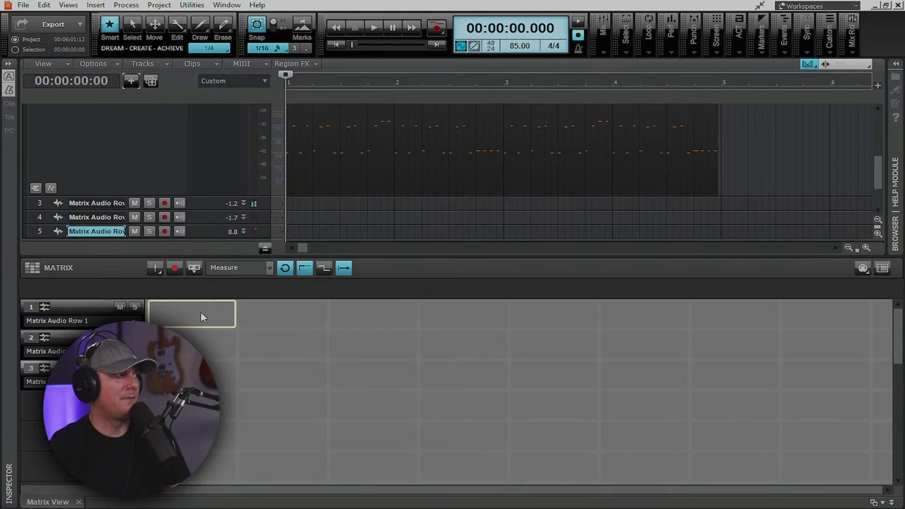
key(Down)
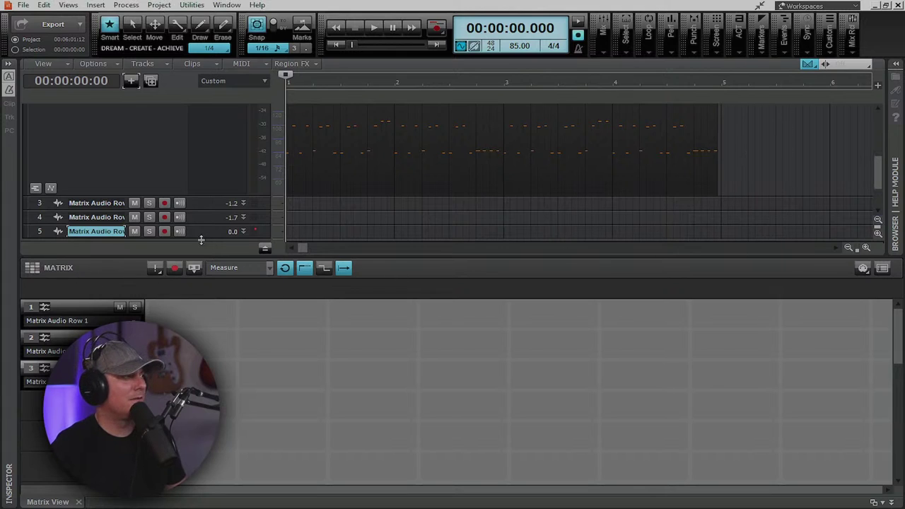
click(68, 5)
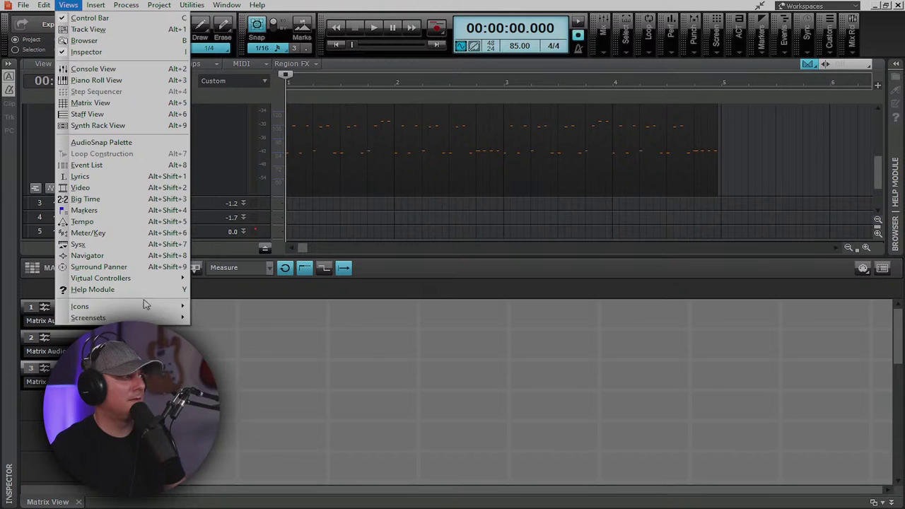
mouse_move(147, 318)
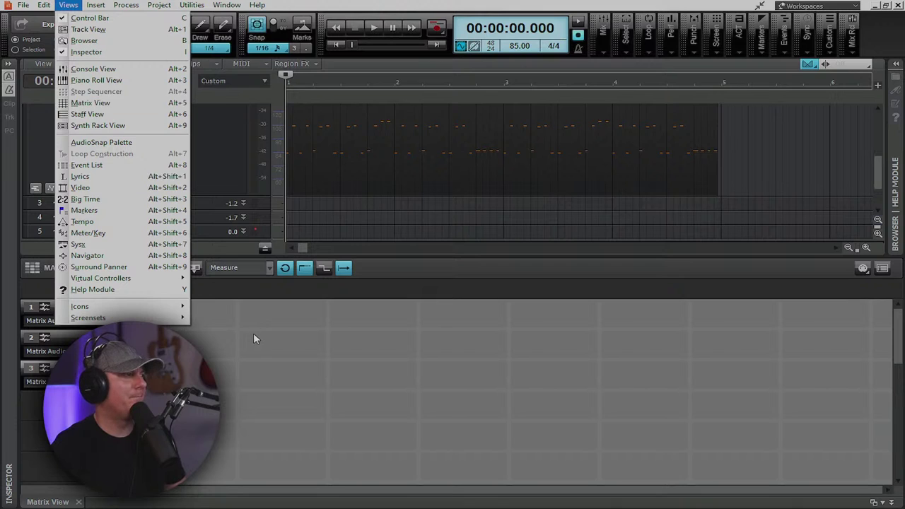
click(253, 333)
click(306, 80)
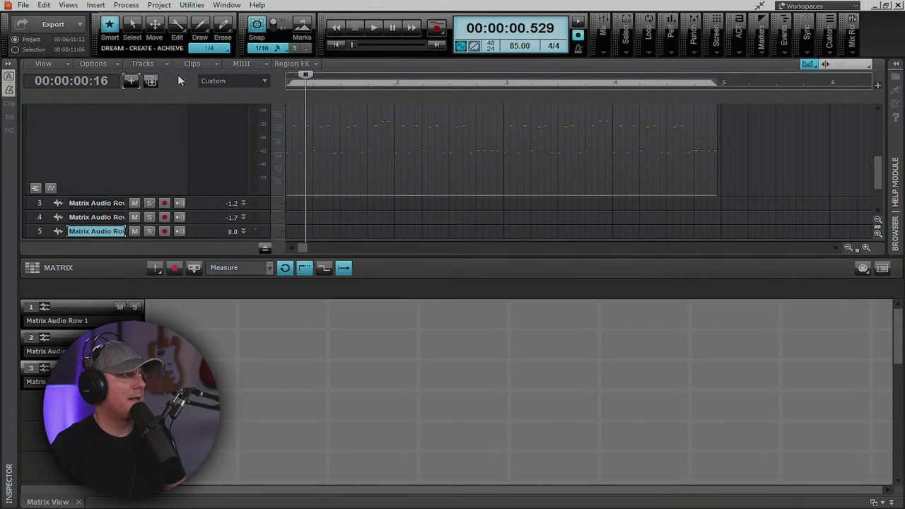
click(68, 5)
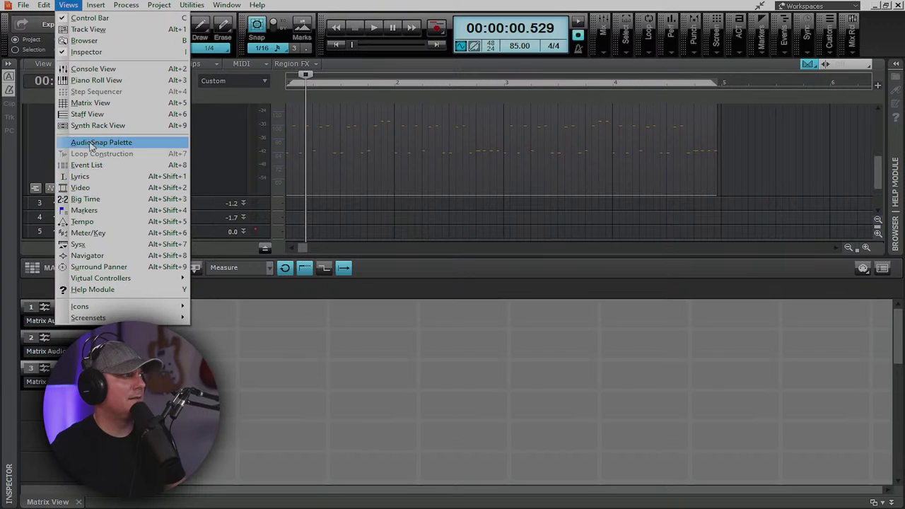
click(243, 337)
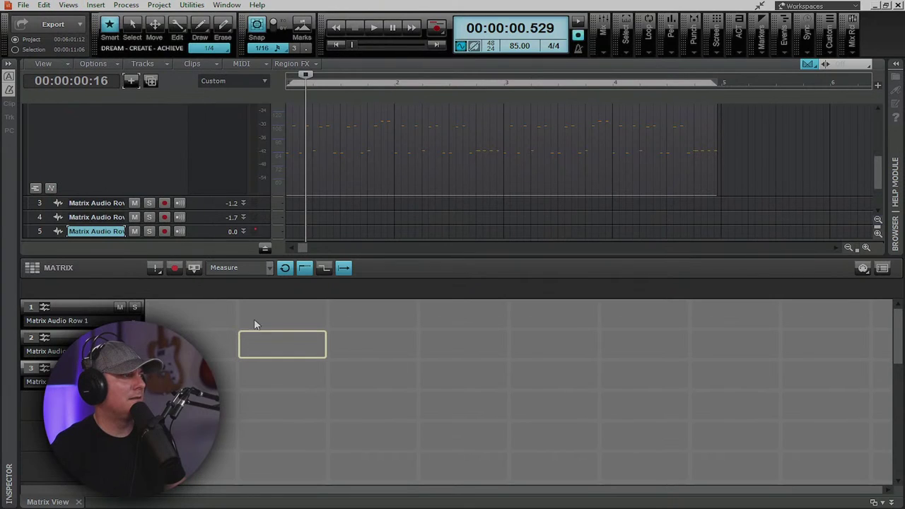
- Check the Matrix Options without changing them and close the Matrix View
click(883, 268)
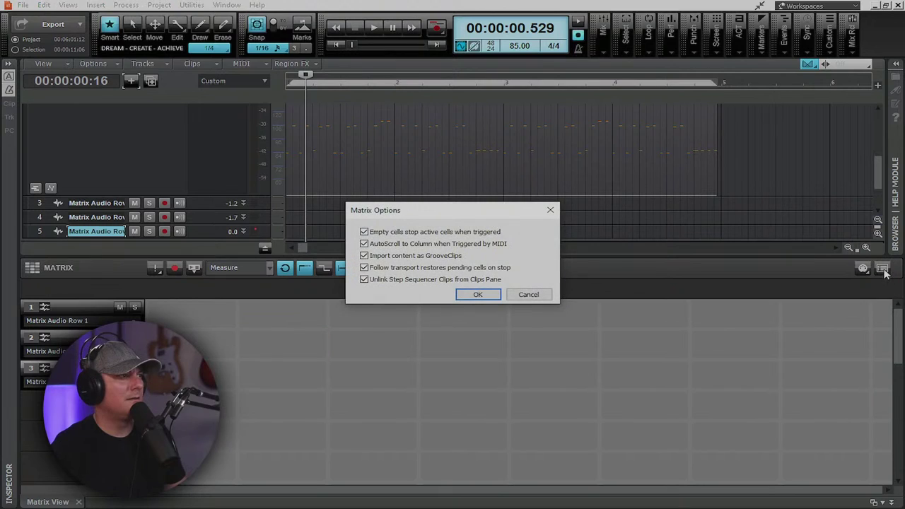
click(529, 294)
click(78, 502)
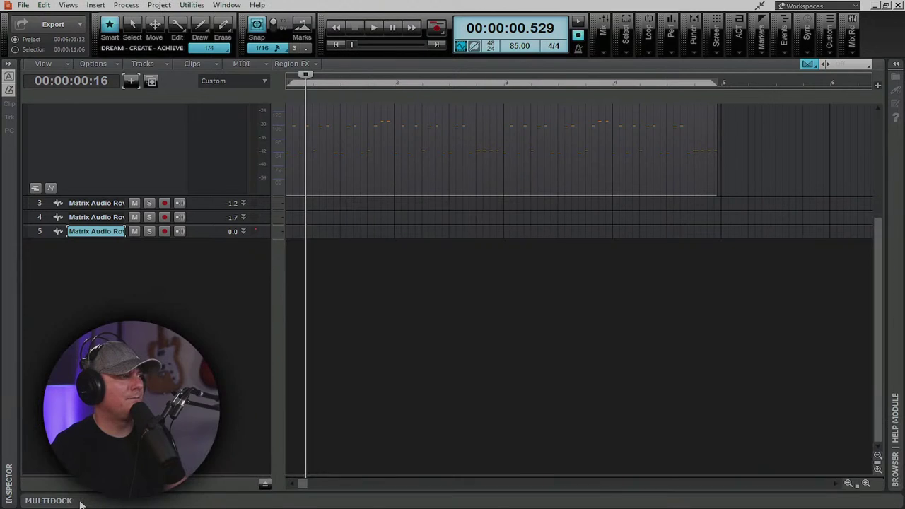
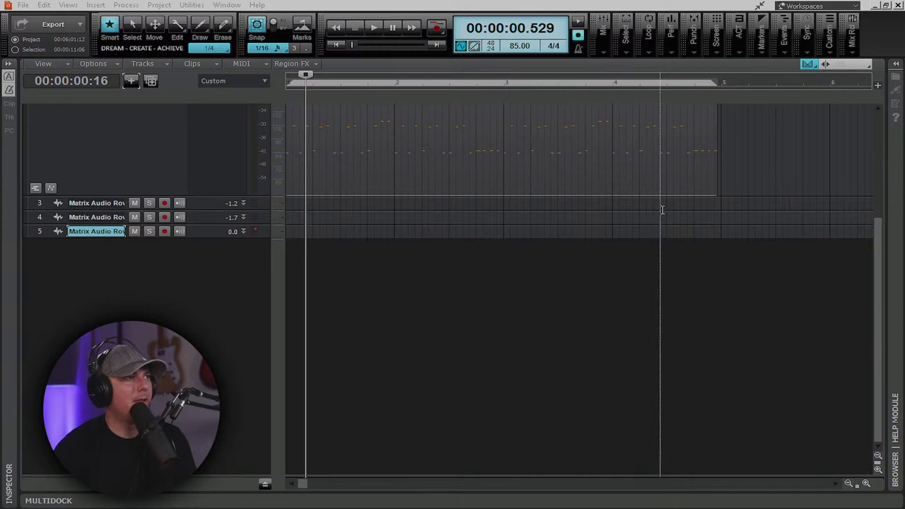
- Time-stretch the last Record 1 clip on Track 1 to about 400% of its length, ending past measure 4
scroll(542, 226, up, 3)
scroll(542, 226, up, 3)
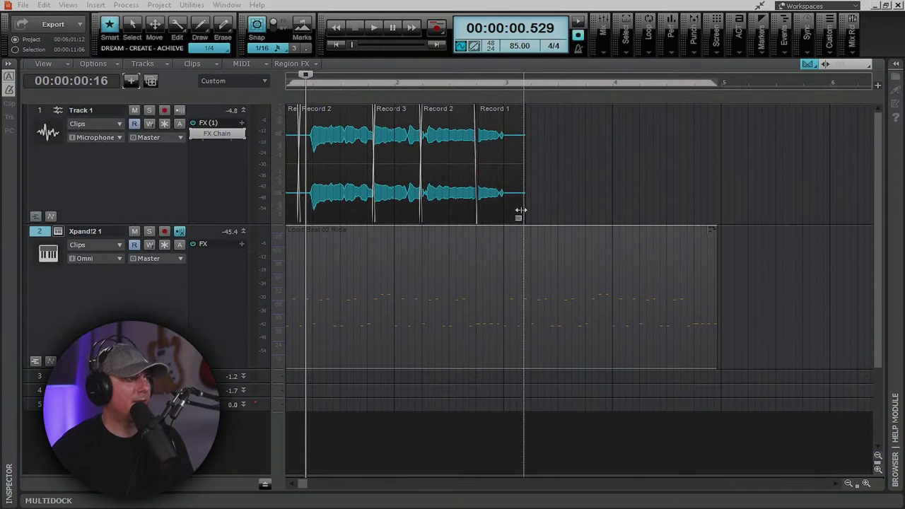
click(529, 135)
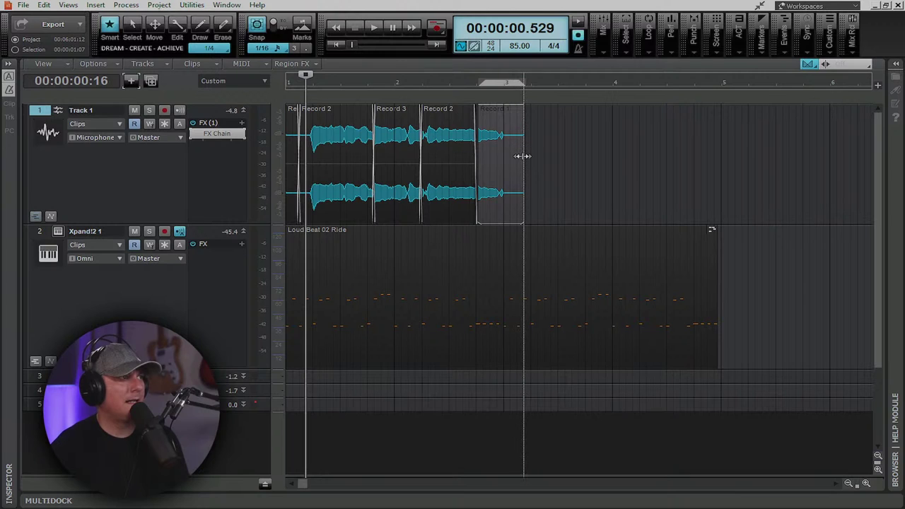
drag(557, 160, 701, 182)
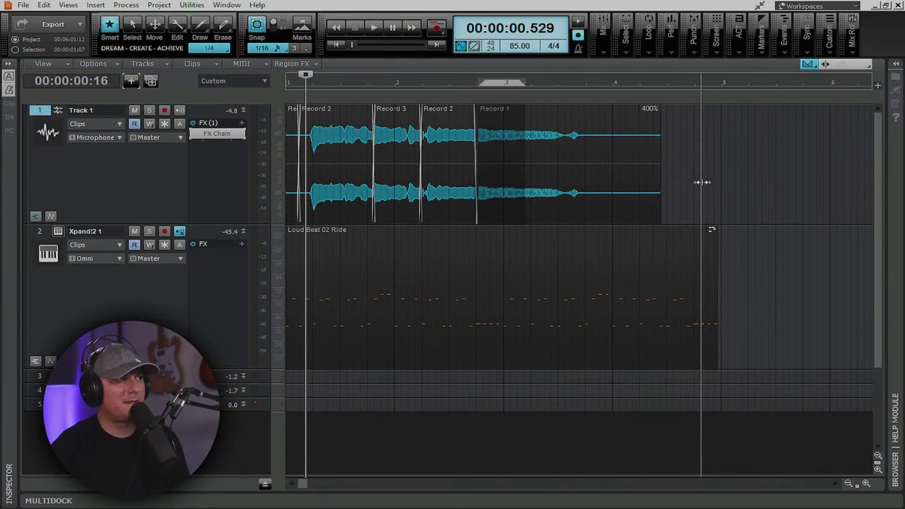
- Play the project from the start of the stretched Record 1 clip to hear the result
click(478, 82)
key(space)
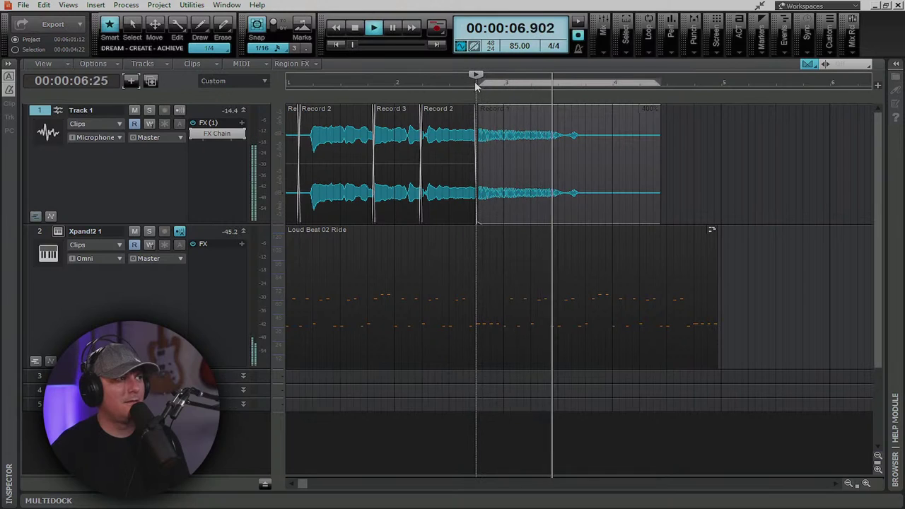
key(space)
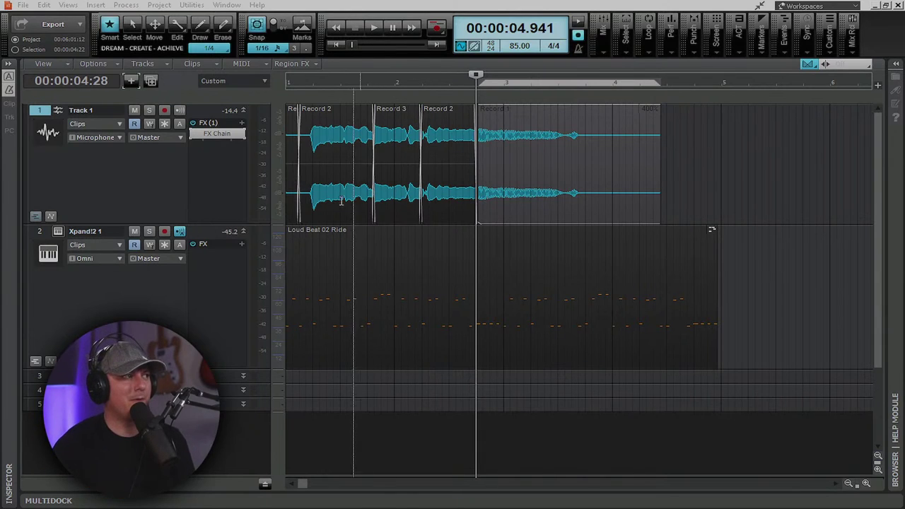
- Insert the LP MB plug-in after the last DIFIX in Track 1's FX Chain, and close the plug-in's own window
double_click(244, 137)
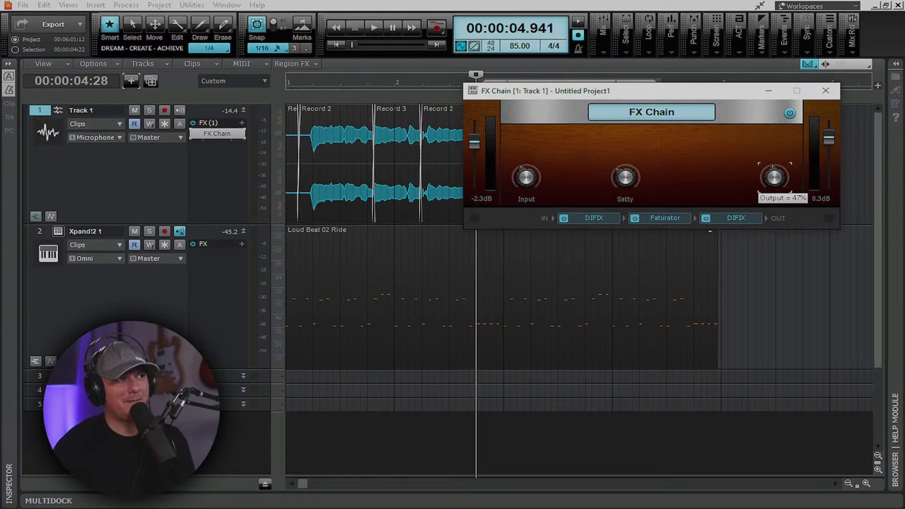
click(826, 91)
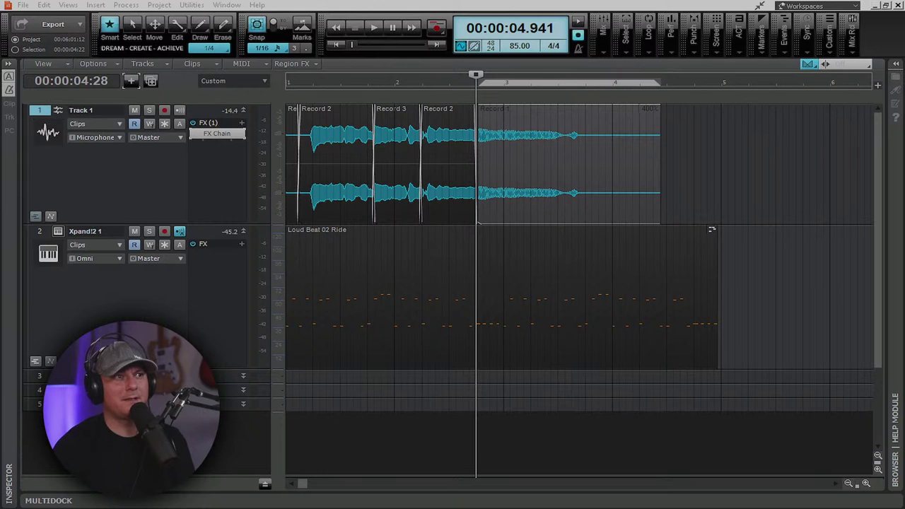
double_click(212, 134)
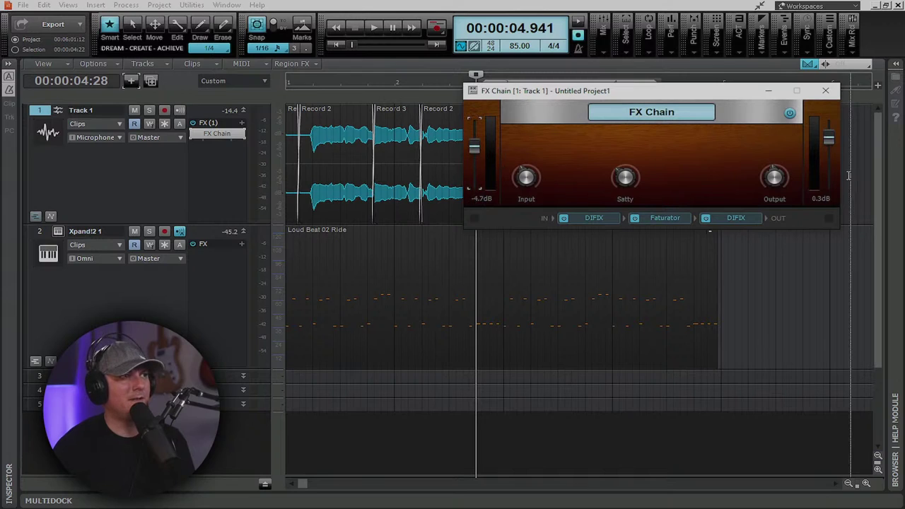
right_click(776, 221)
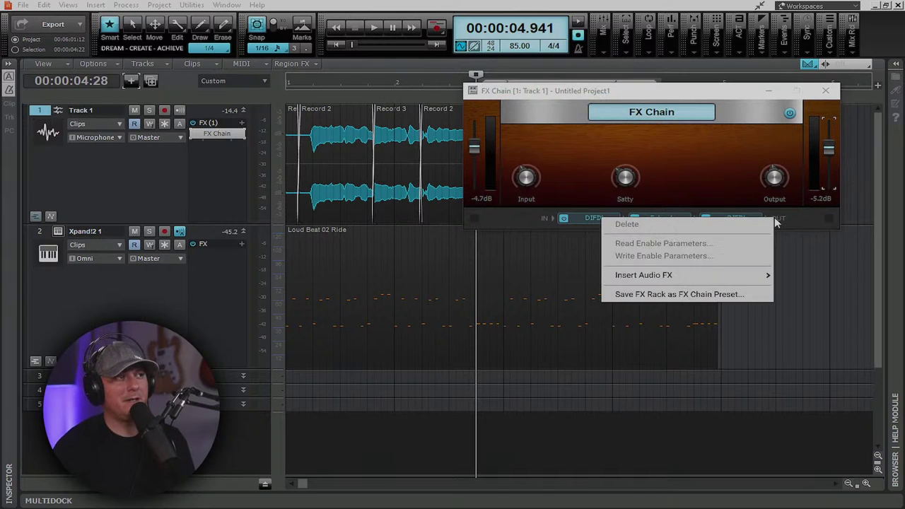
mouse_move(679, 276)
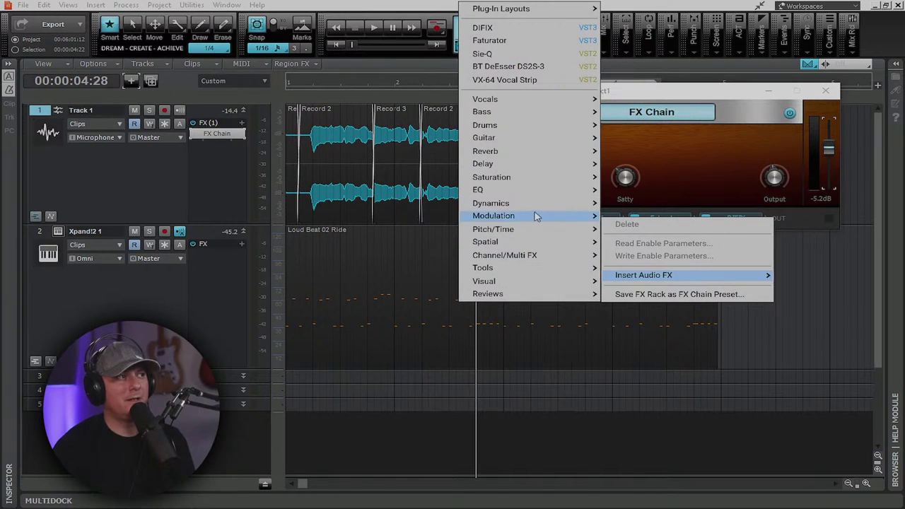
mouse_move(531, 205)
mouse_move(410, 203)
click(500, 206)
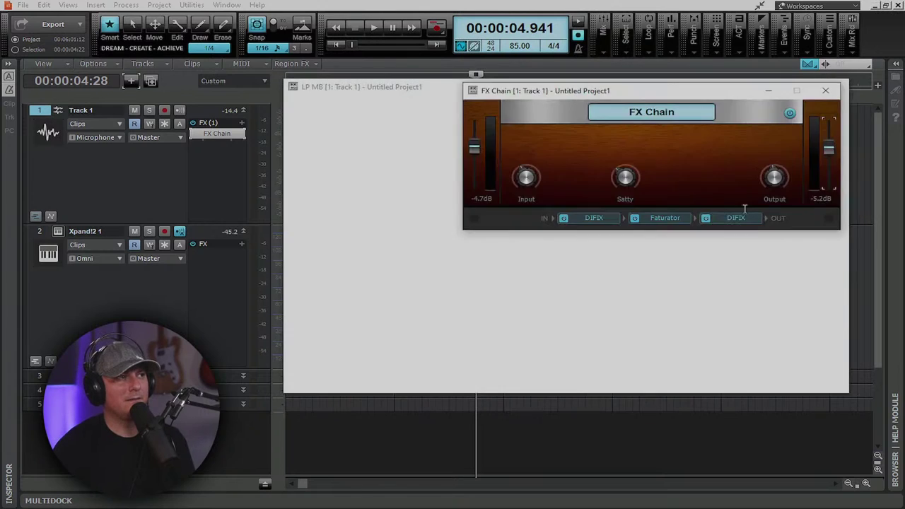
click(833, 87)
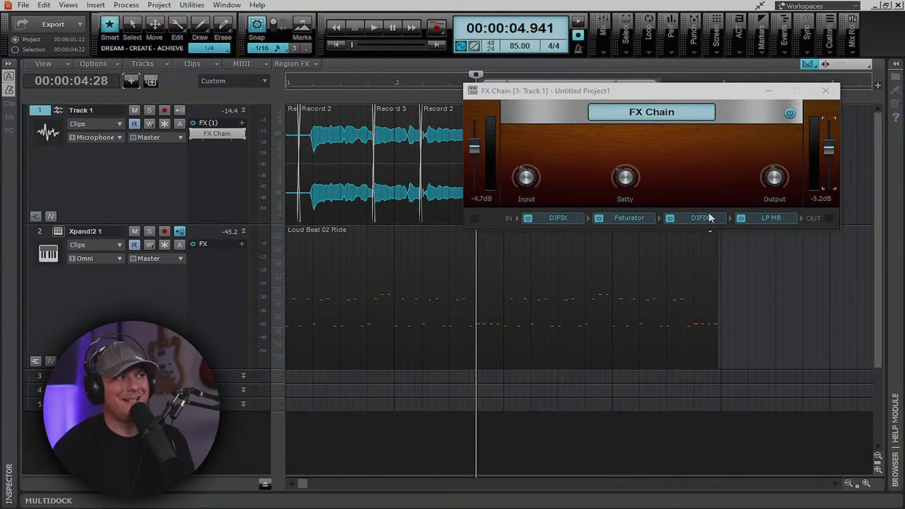
- Look at the Control Properties for a new FX Chain control without creating it, and close the FX Chain
right_click(702, 148)
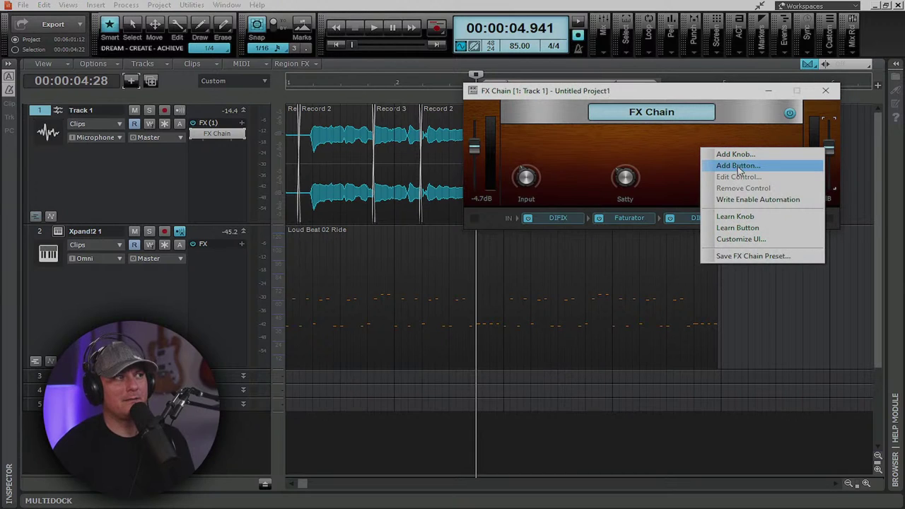
click(680, 151)
right_click(665, 128)
click(727, 147)
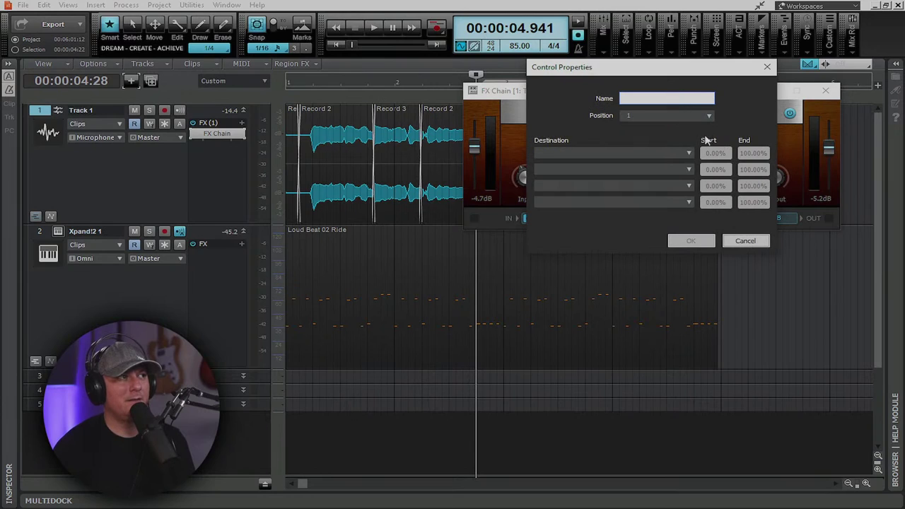
click(768, 67)
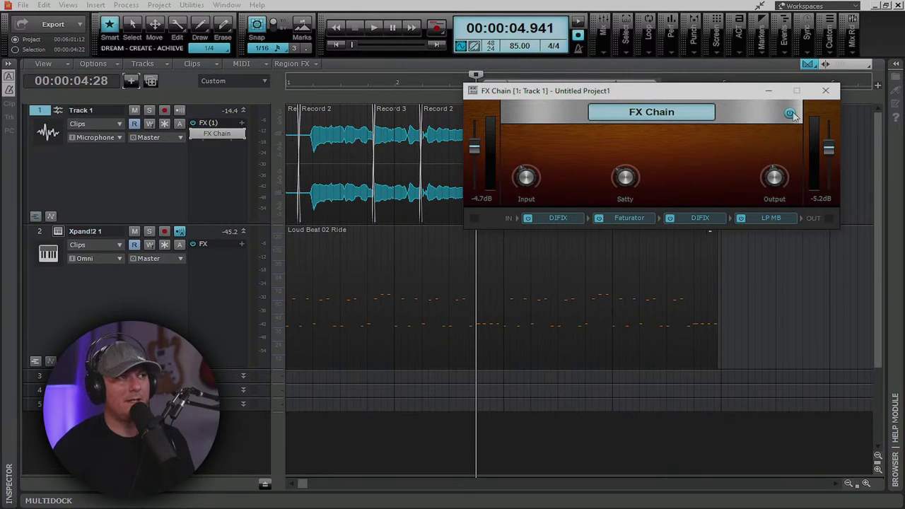
click(827, 92)
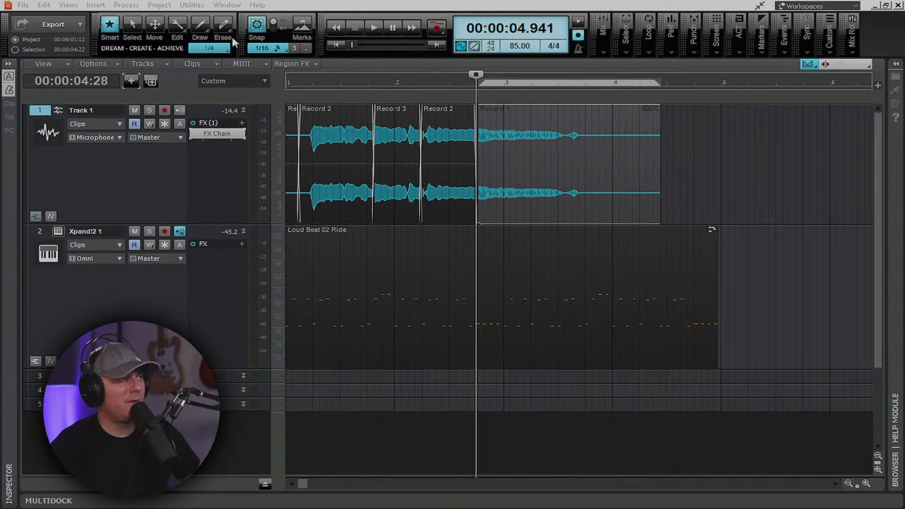
- Switch the interface theme to HSS Theme in Preferences, apply it, and close Preferences
click(68, 5)
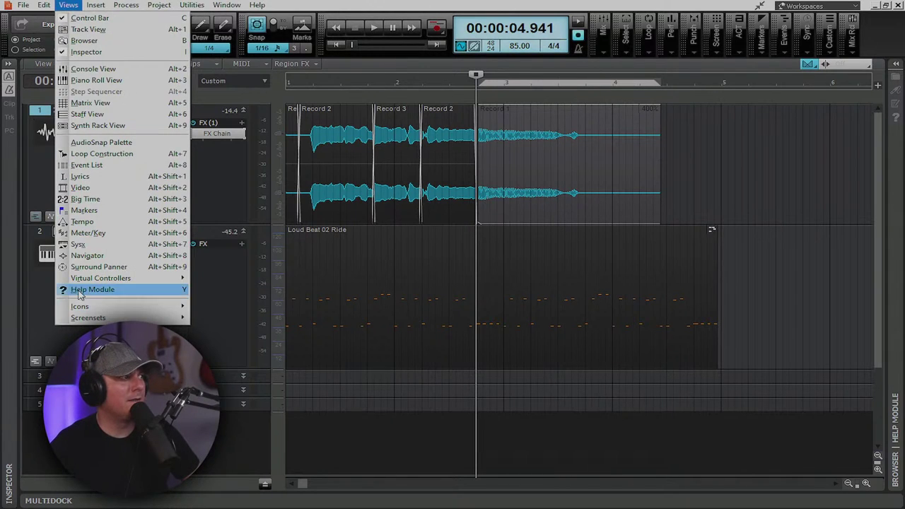
click(44, 5)
click(72, 187)
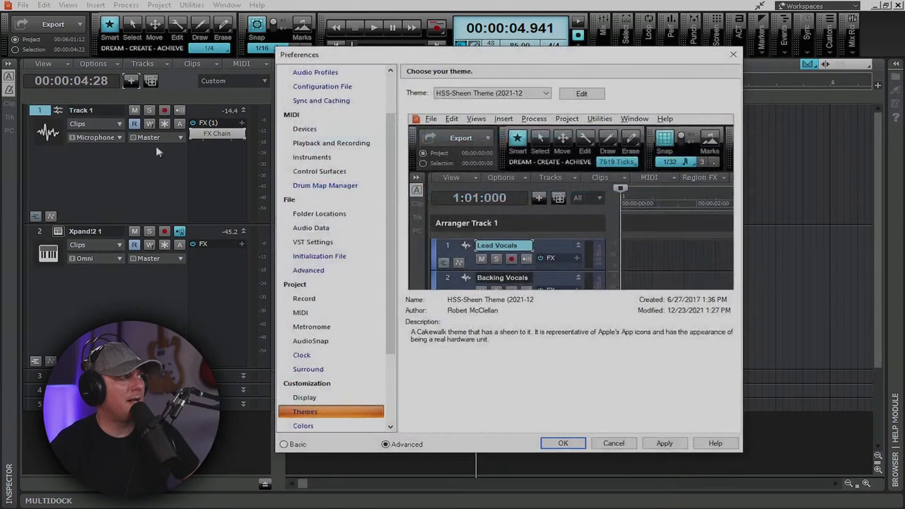
click(495, 93)
click(499, 119)
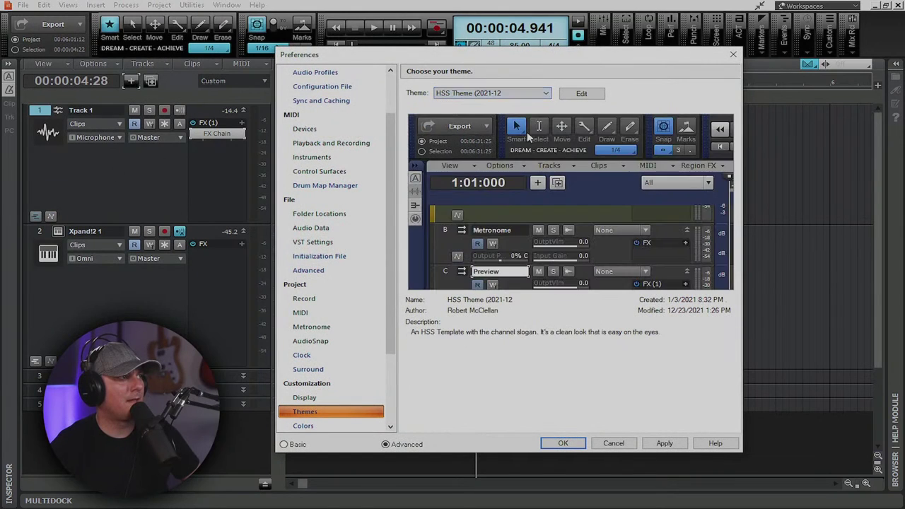
click(665, 444)
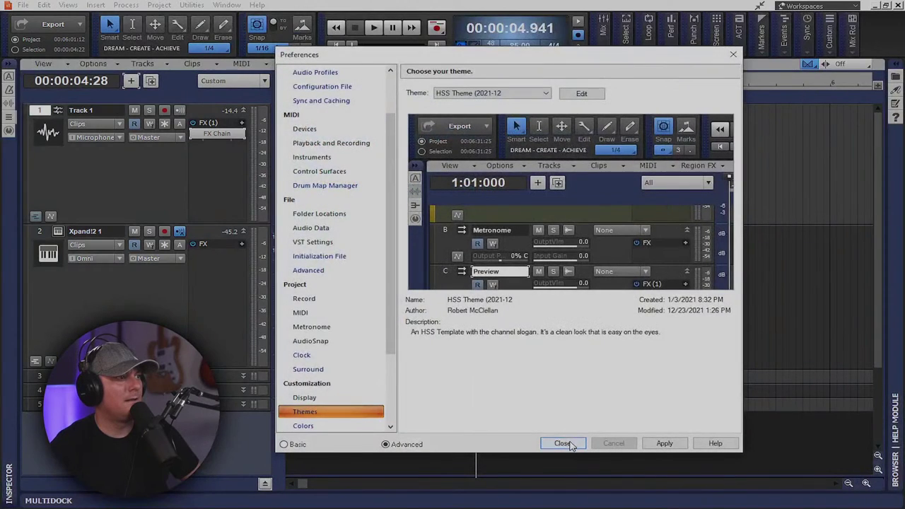
click(566, 443)
- Trim the end of Track 1's last Record 1 clip back to just before measure 4 and select the clip
click(740, 158)
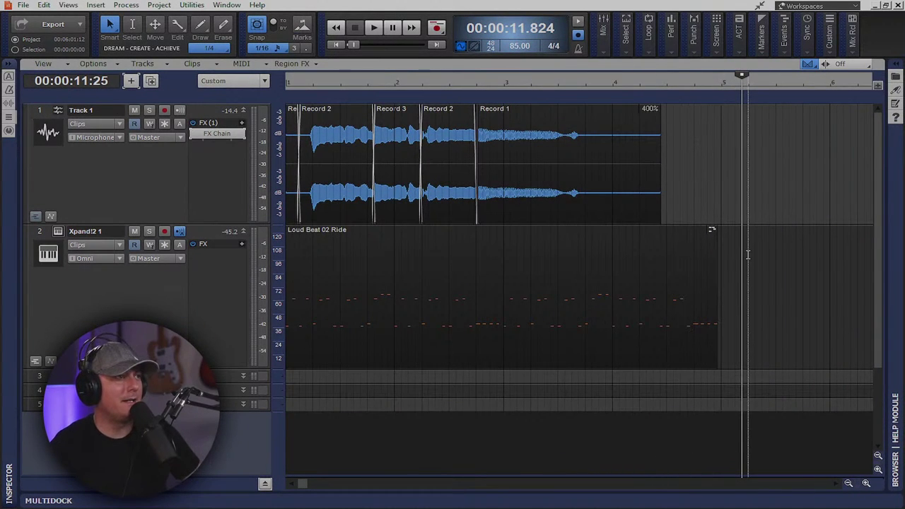
drag(657, 160, 599, 160)
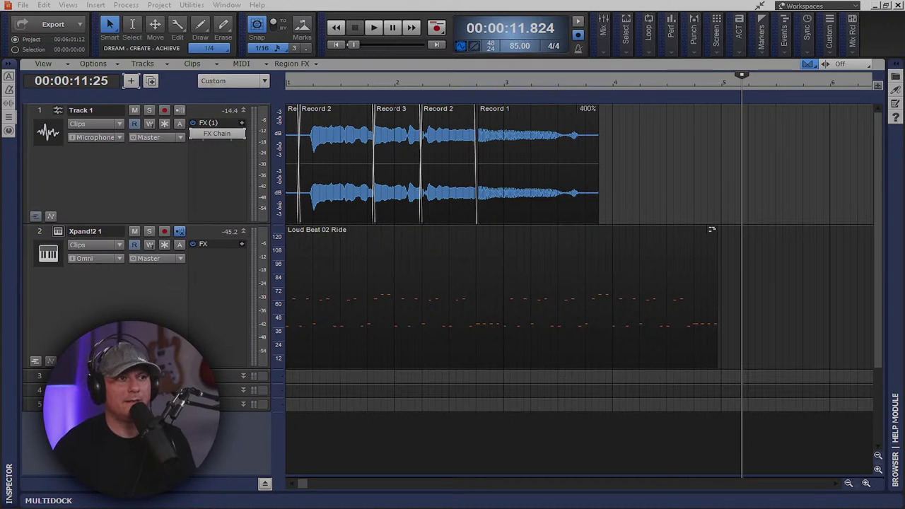
click(548, 116)
right_click(548, 118)
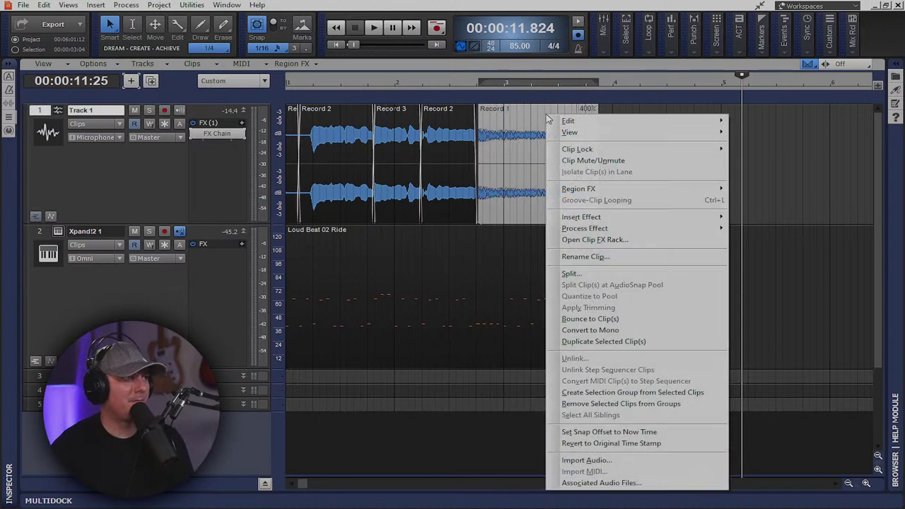
click(120, 137)
- Show the audio transients on Track 1 and bring up AudioSnap for the Record 1 clip, clear of the waveforms
click(118, 125)
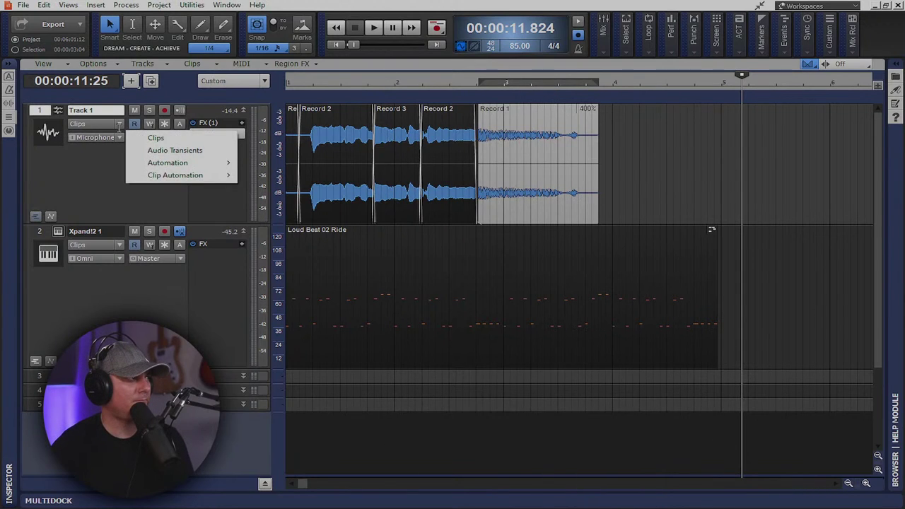
click(191, 150)
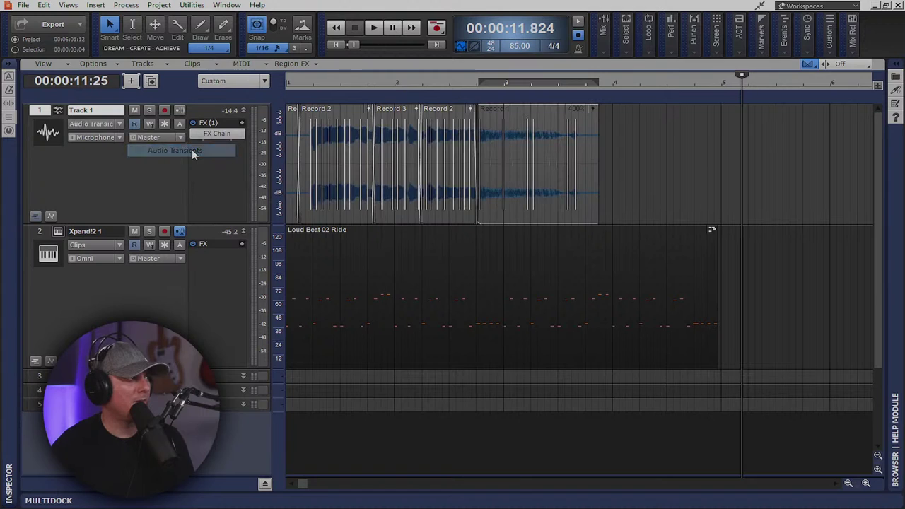
key(a)
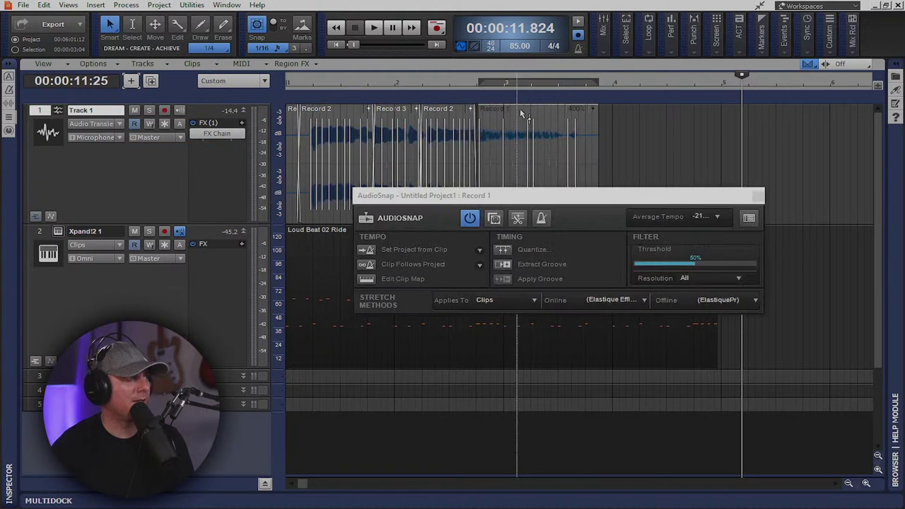
drag(673, 195, 608, 288)
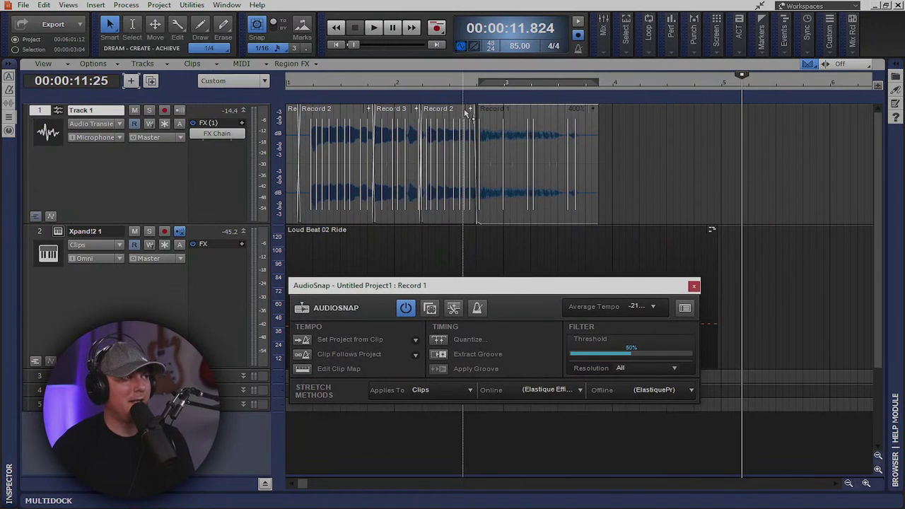
- Select the last Record 2 clip on Track 1 and set its AudioSnap average tempo to the project's 85
click(457, 111)
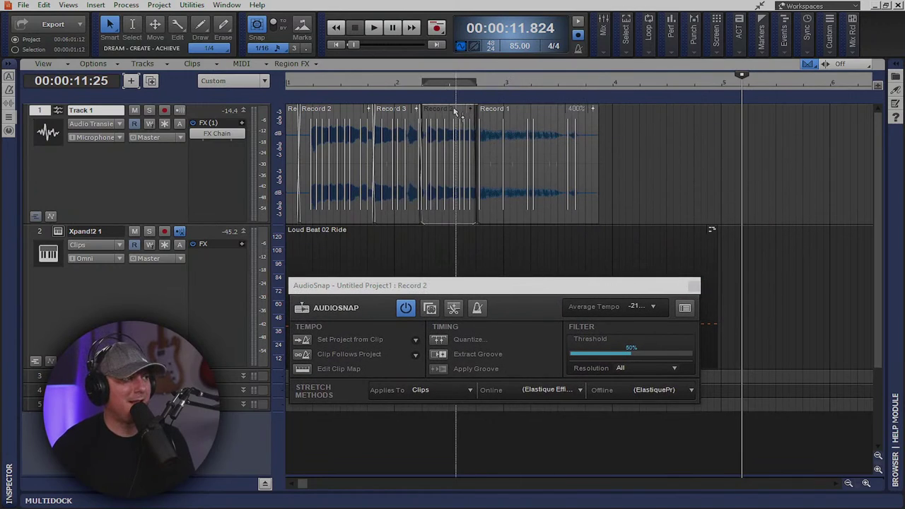
key(a)
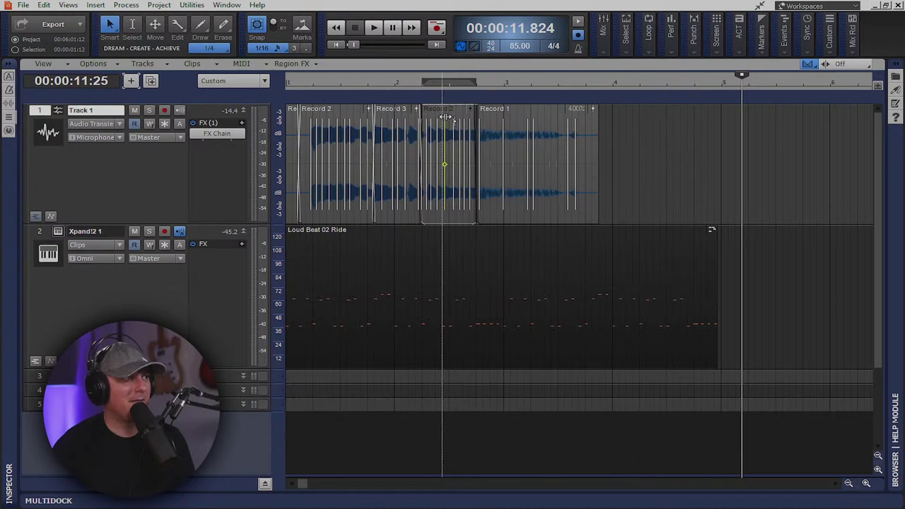
key(a)
drag(565, 293, 673, 162)
click(751, 176)
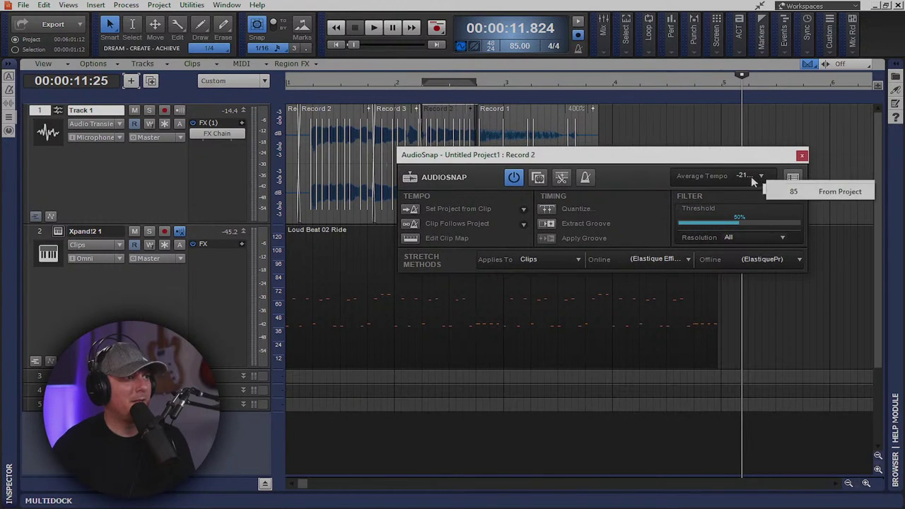
click(810, 192)
- Place the playhead at the start of the last Record 2 clip, at 00:00:03:16, and close AudioSnap
click(770, 129)
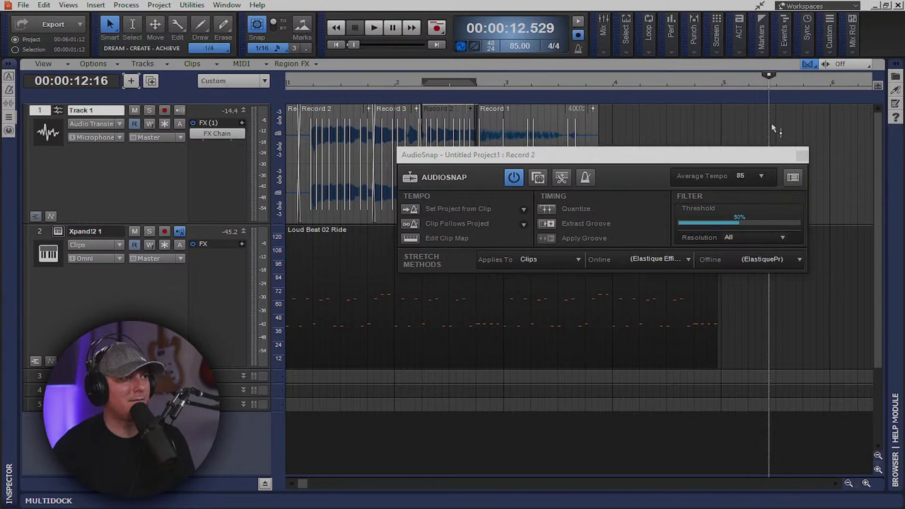
click(422, 135)
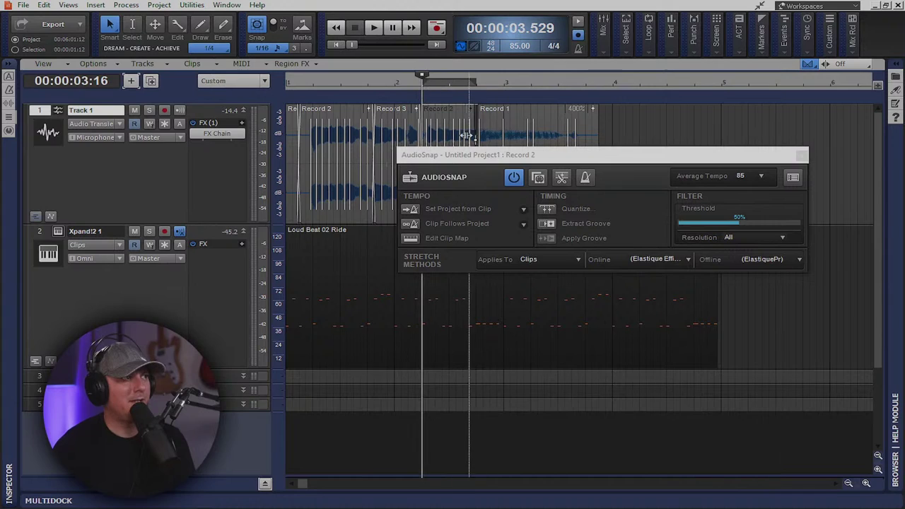
click(743, 177)
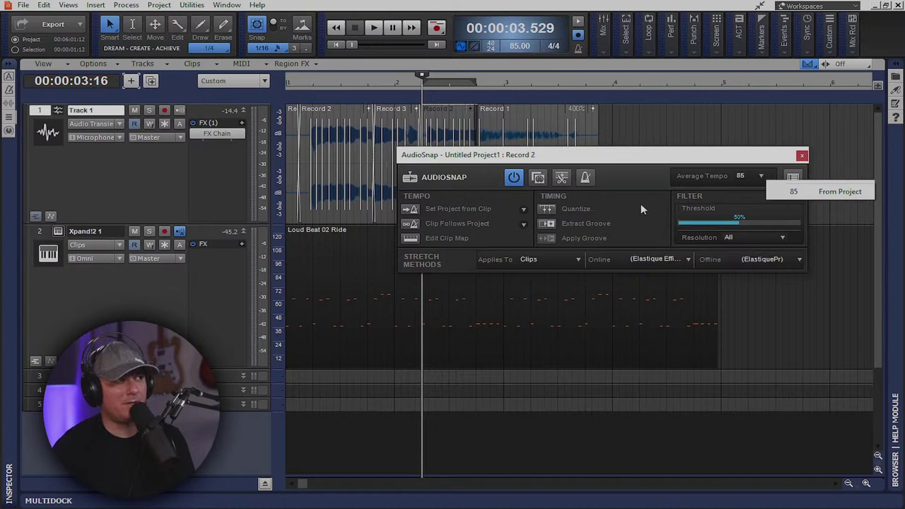
click(545, 192)
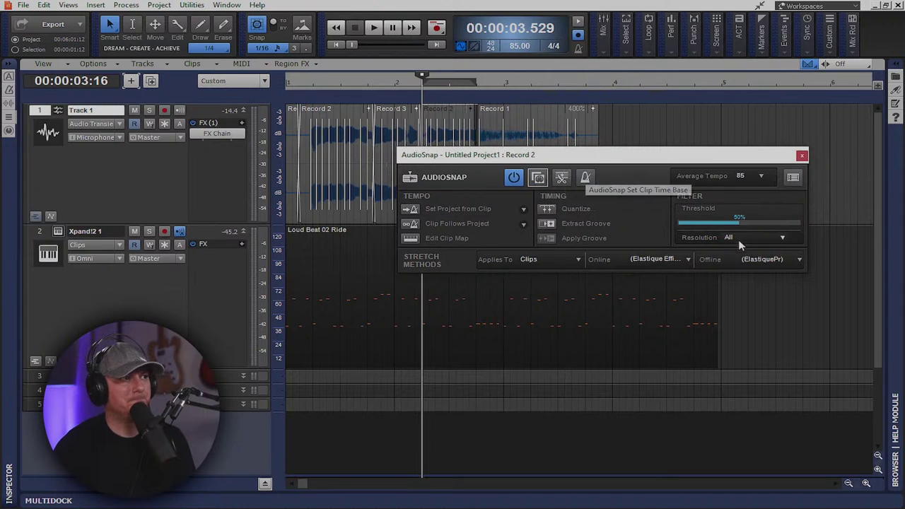
click(802, 155)
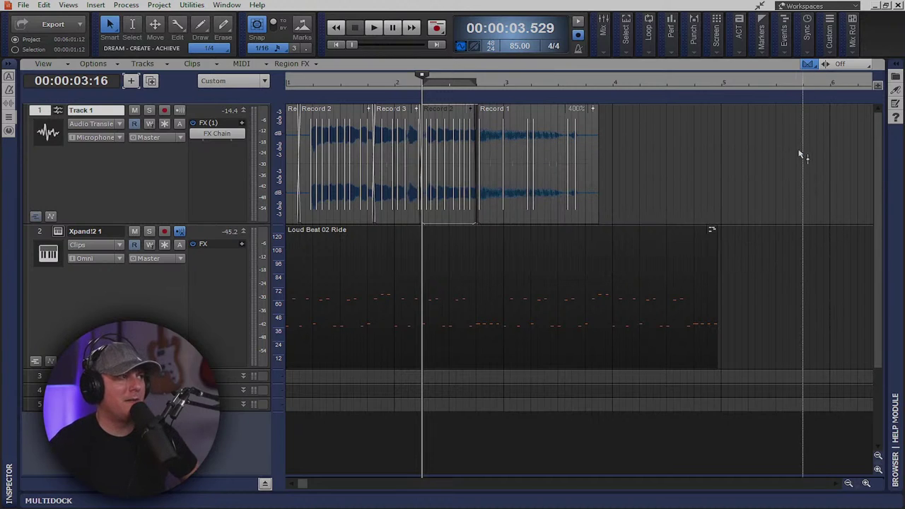
- Expand the Inspector, show the Tempo Track, and insert a new tempo of 85 starting at 00:00:03:16
click(8, 64)
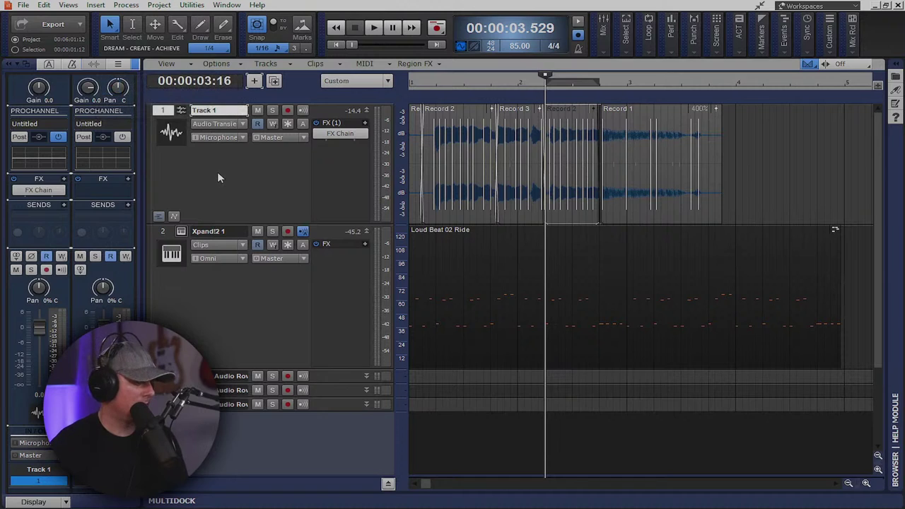
click(68, 5)
click(249, 146)
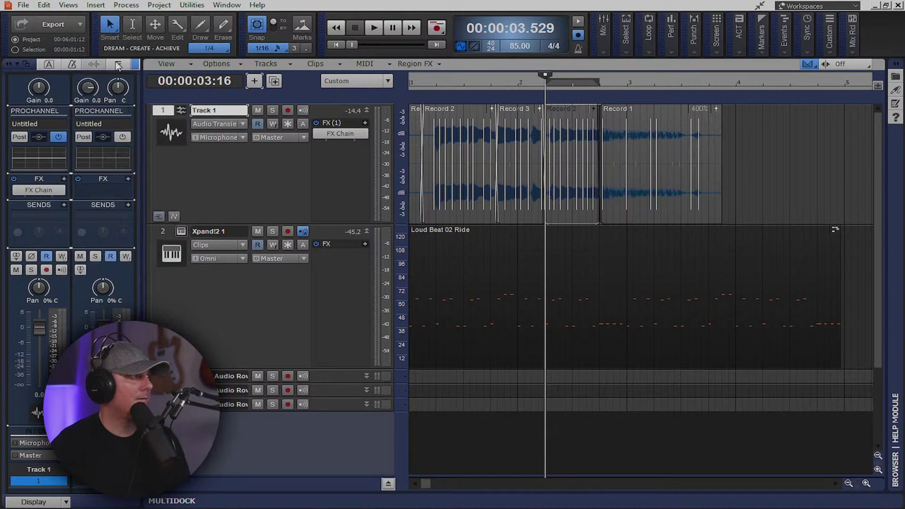
click(72, 64)
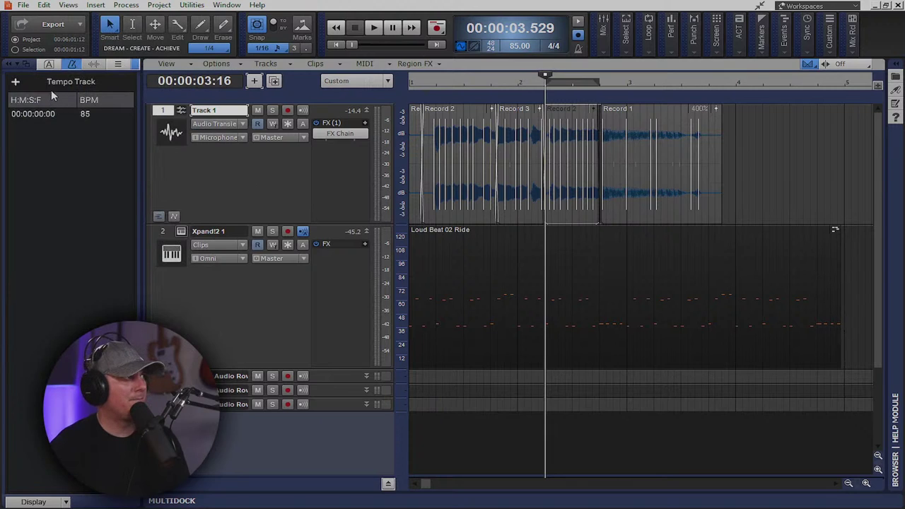
click(15, 82)
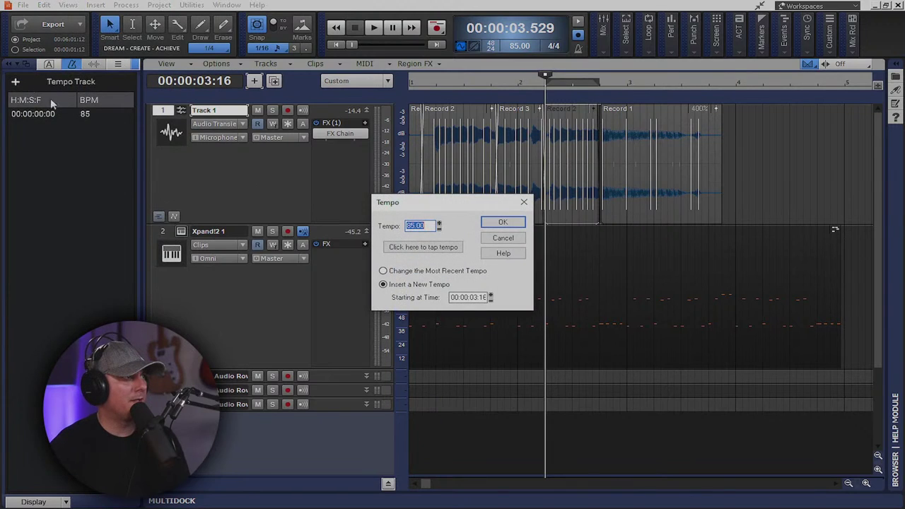
click(504, 223)
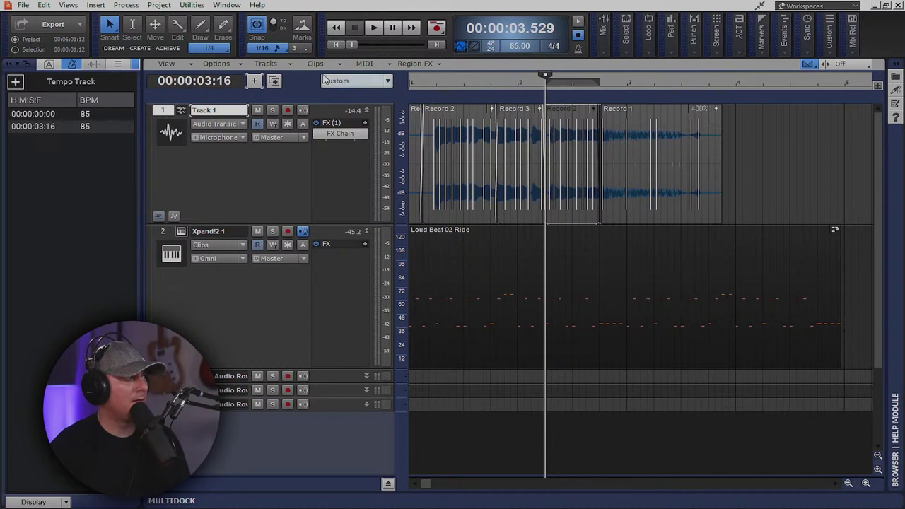
- Show the Tempo Track above the tracks and enlarge its height so the tempo line can be edited
click(166, 64)
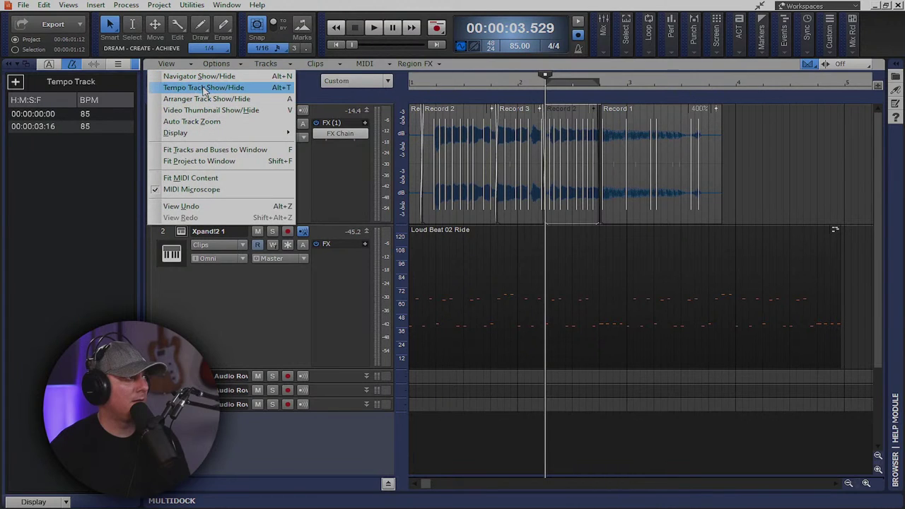
click(204, 88)
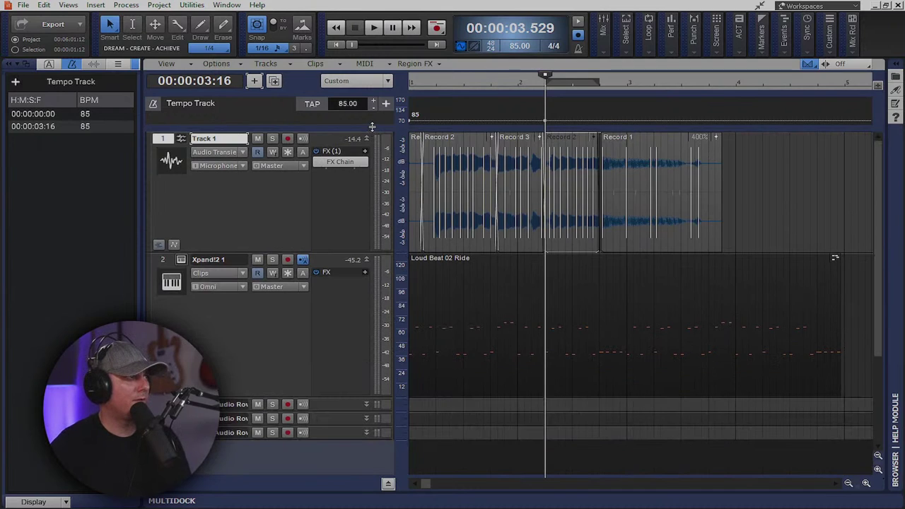
drag(373, 129, 376, 249)
- Add Tempo Track nodes of about 102 BPM just past measure 2, 106 BPM within measure 1, and 115 BPM above the first node
click(532, 200)
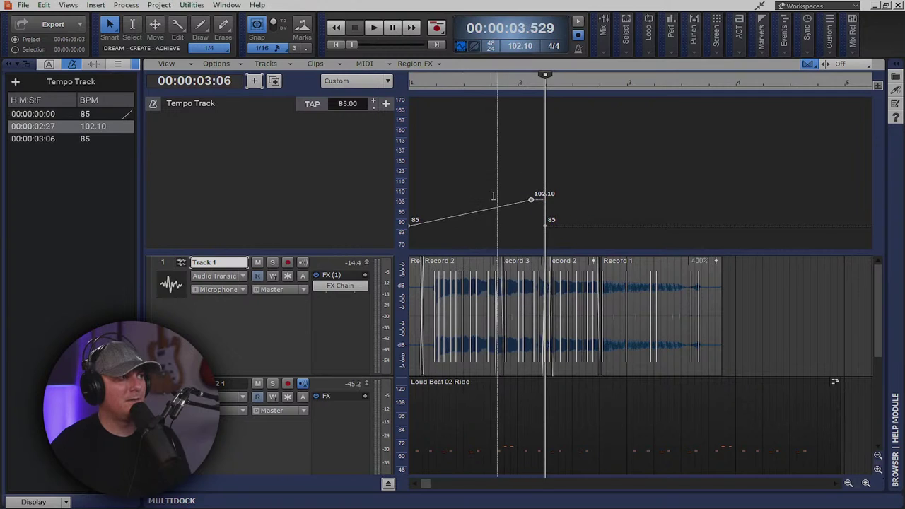
click(465, 213)
drag(466, 213, 450, 193)
drag(531, 200, 531, 181)
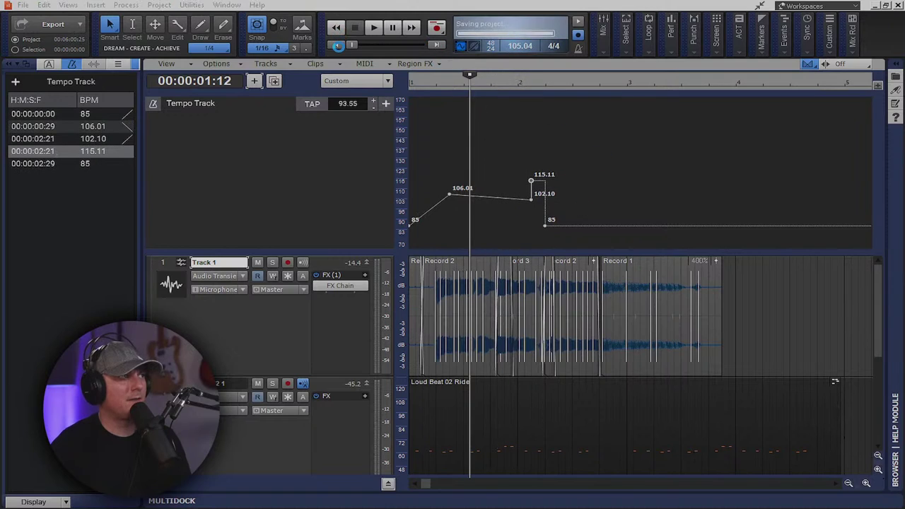
- Play the project from the start to hear the tempo changes, and delete the FX Chain from Track 1 before stopping playback
click(337, 46)
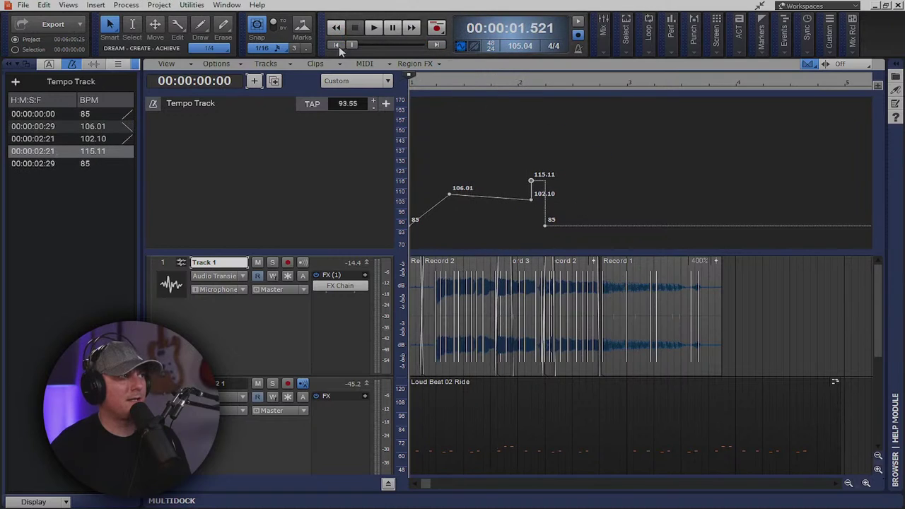
click(374, 28)
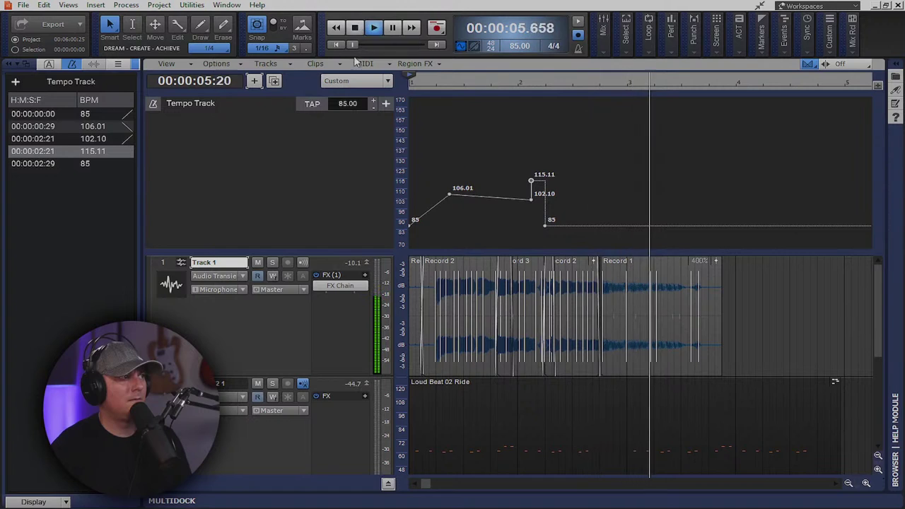
right_click(315, 286)
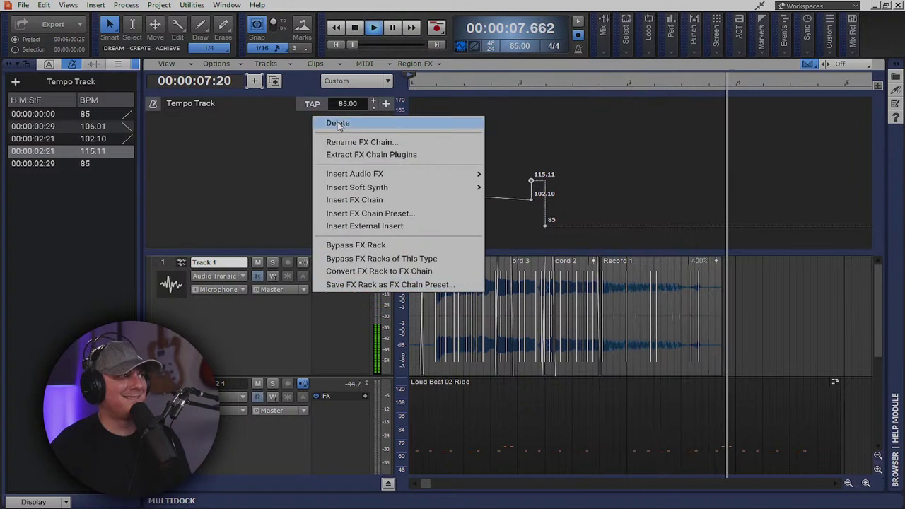
click(336, 122)
click(358, 27)
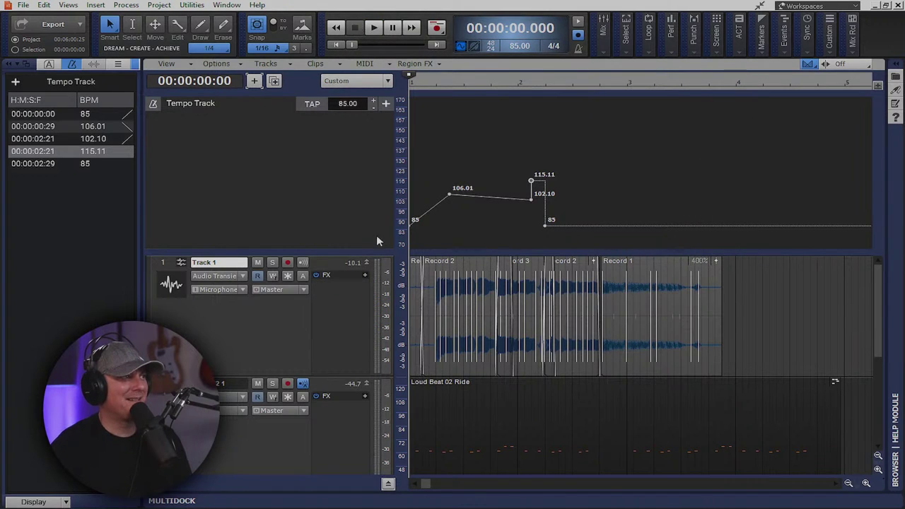
- Clear all nodes from the Tempo Track and collapse the Inspector
right_click(487, 196)
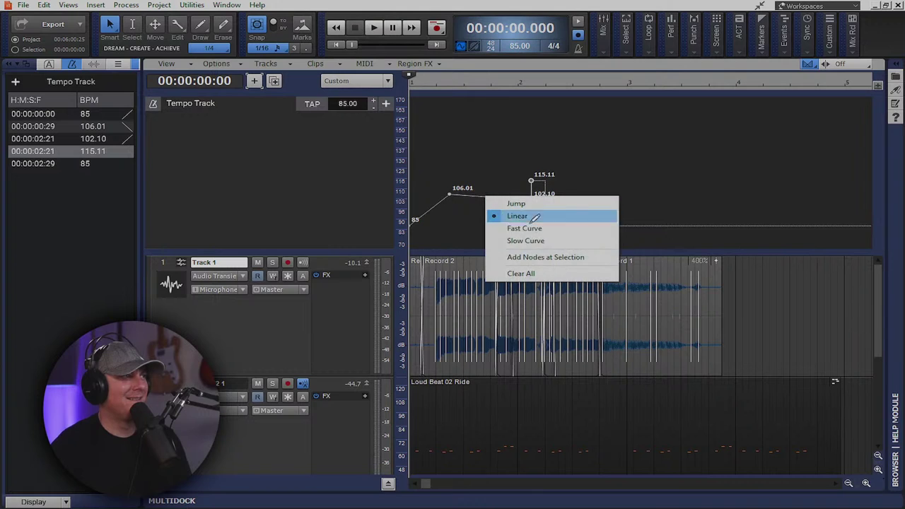
click(536, 273)
click(9, 66)
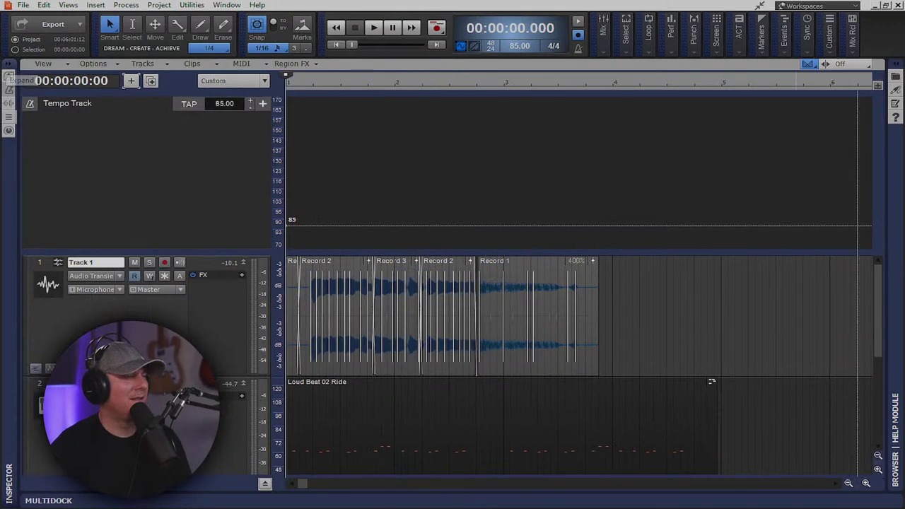